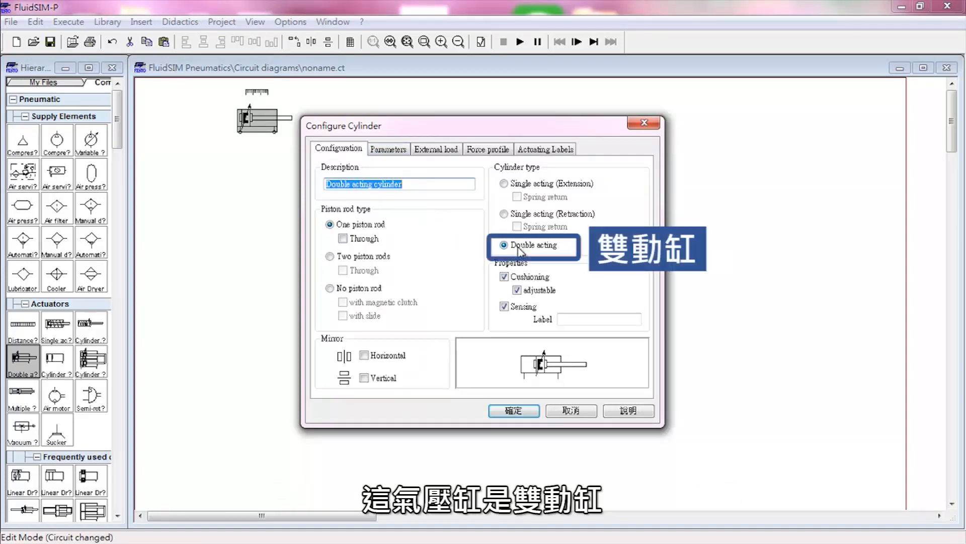
# Step: Set the double-acting cylinder's piston diameter to 25 mm and its piston rod diameter to 10 mm
pyautogui.click(388, 149)
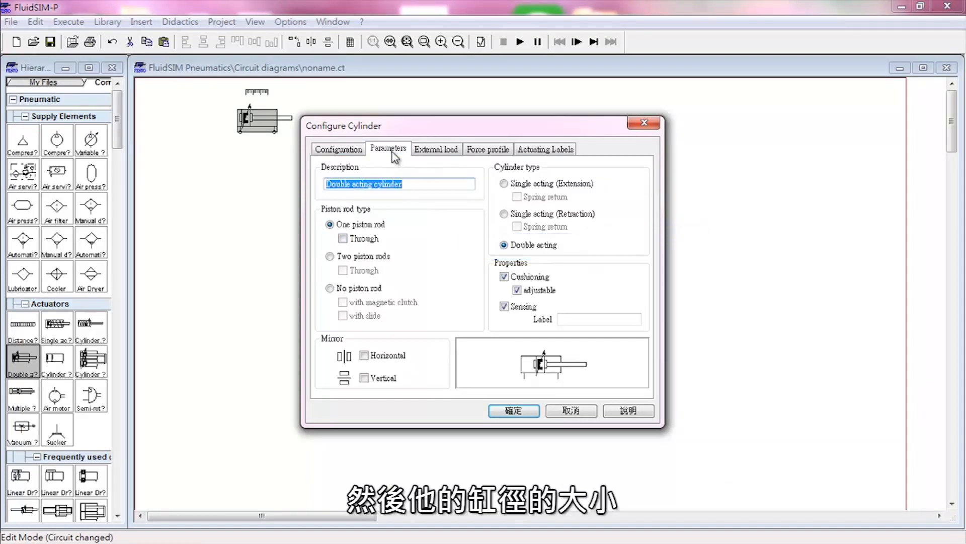
pyautogui.click(495, 213)
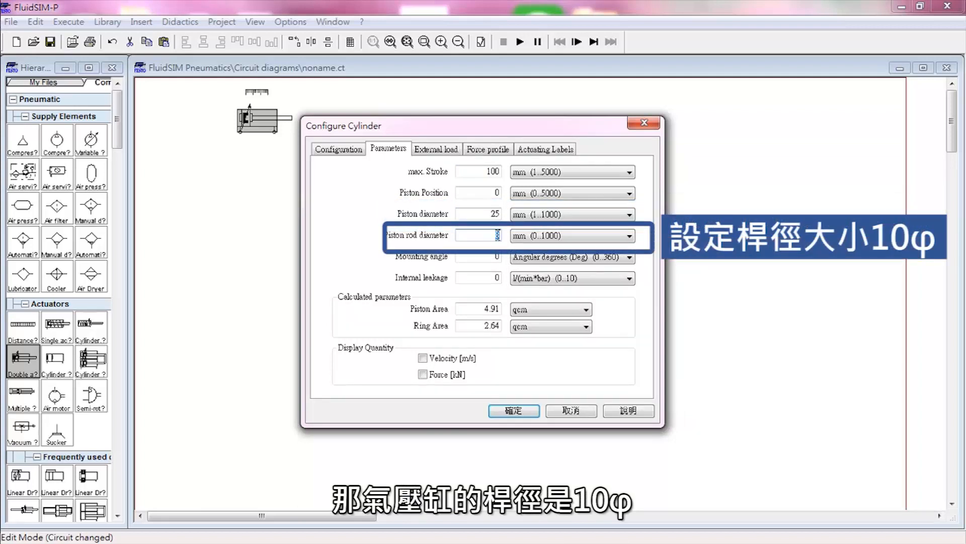
pyautogui.write('10')
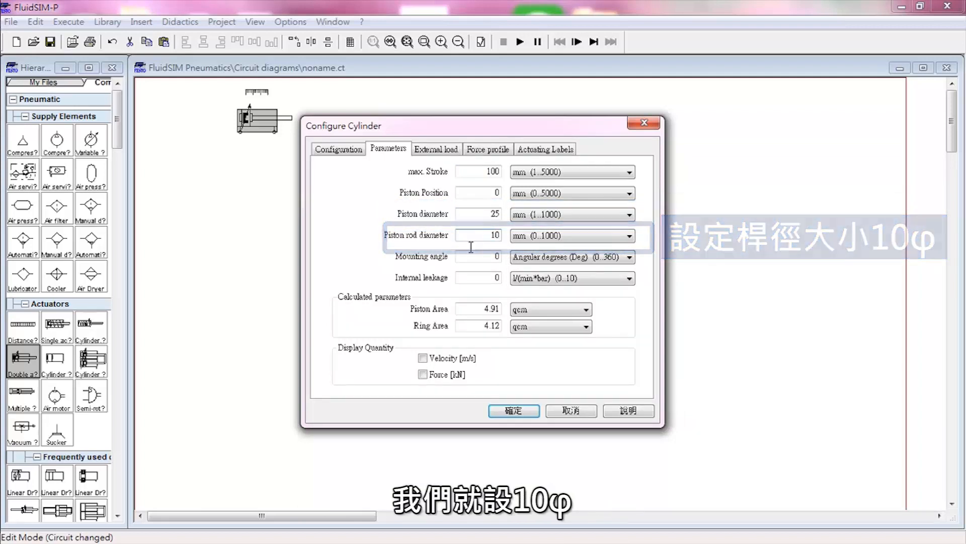
# Step: Add actuating labels to the cylinder: A0 from 0 to 2 mm and A1 from 98 to 100 mm
pyautogui.click(532, 155)
pyautogui.click(393, 194)
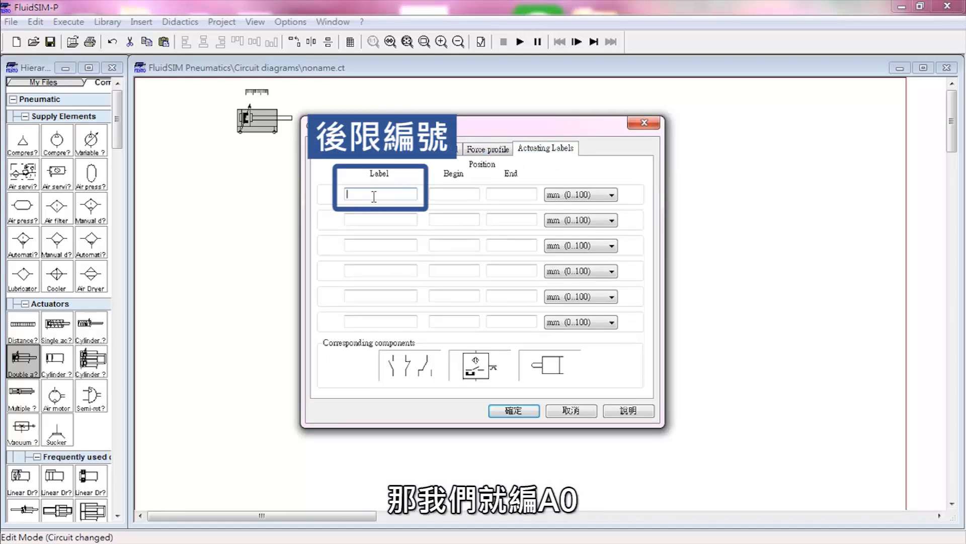
pyautogui.write('A0')
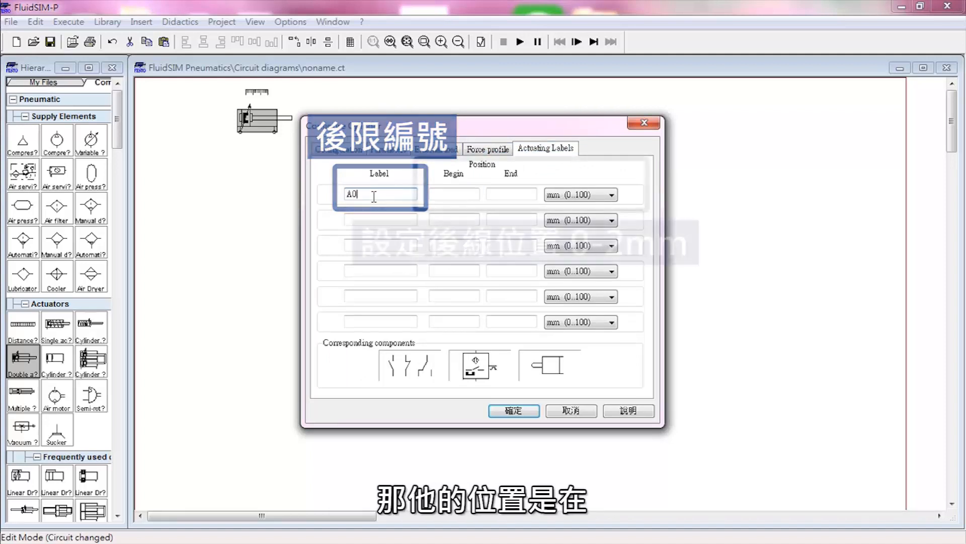
pyautogui.press('Tab')
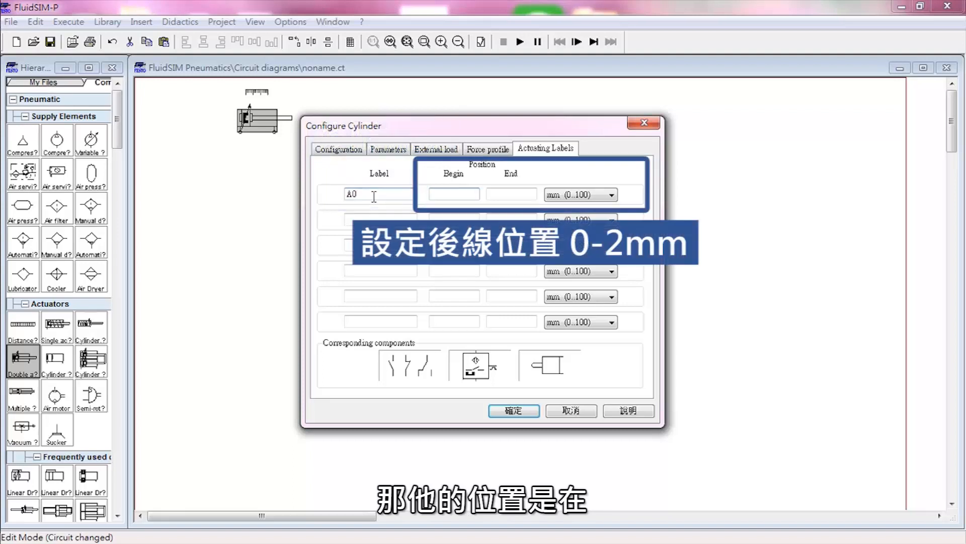
pyautogui.press('Tab')
pyautogui.write('2')
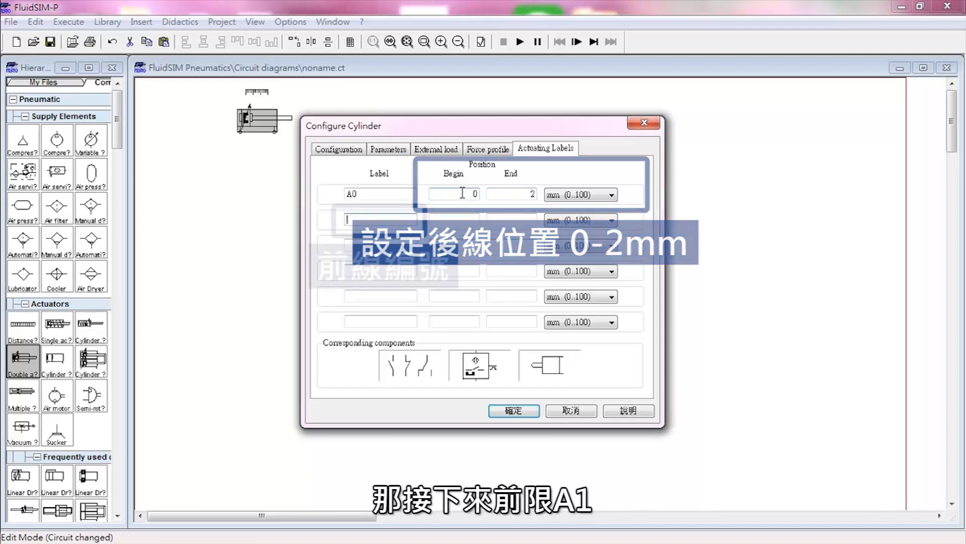
pyautogui.click(383, 221)
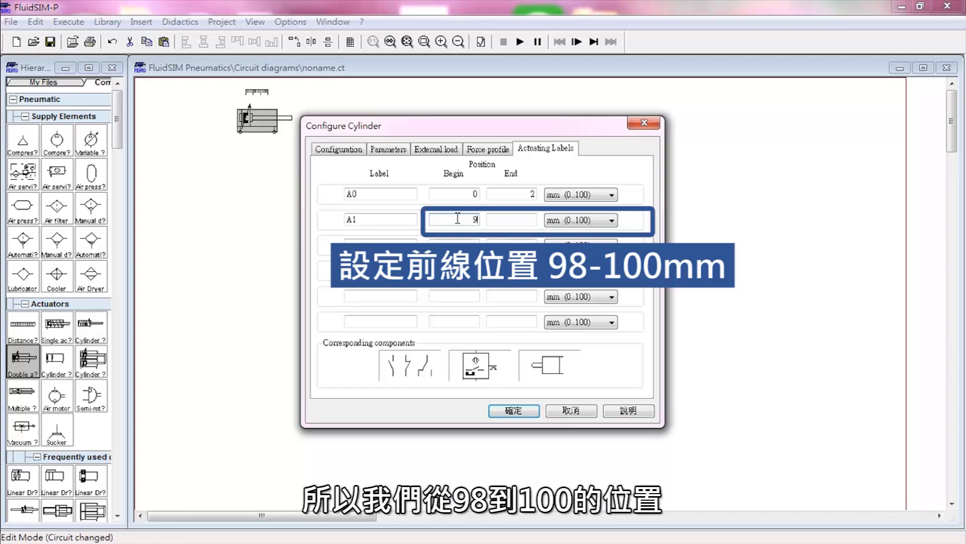
pyautogui.press('Tab')
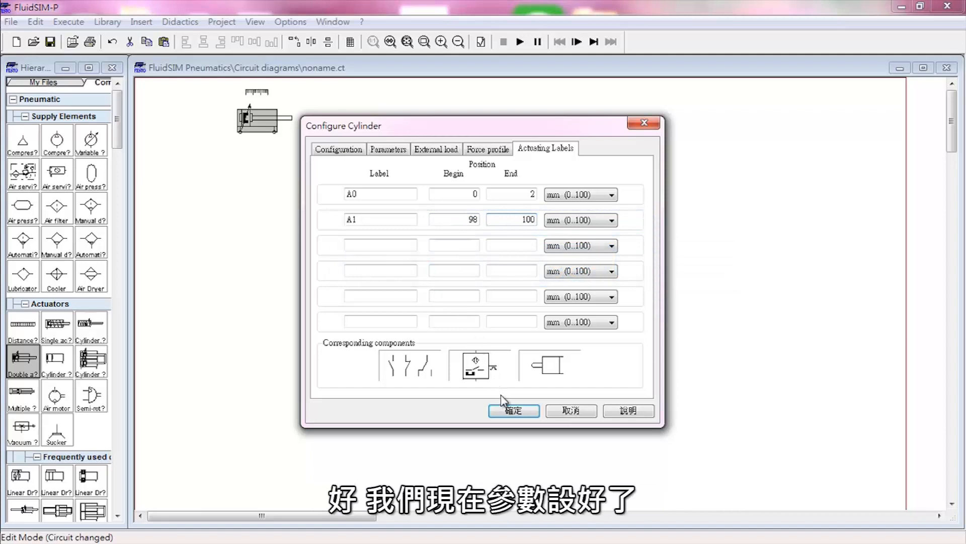
pyautogui.click(509, 411)
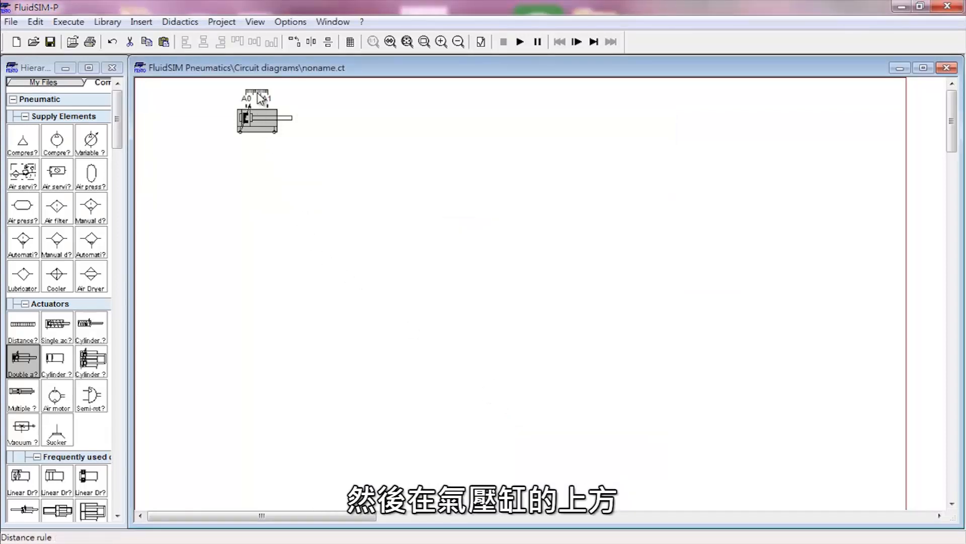
# Step: Move the distance rule with labels A0 and A1 to just beyond the tip of the cylinder's piston rod
pyautogui.moveTo(258, 92)
pyautogui.moveTo(258, 92); pyautogui.dragTo(304, 98)
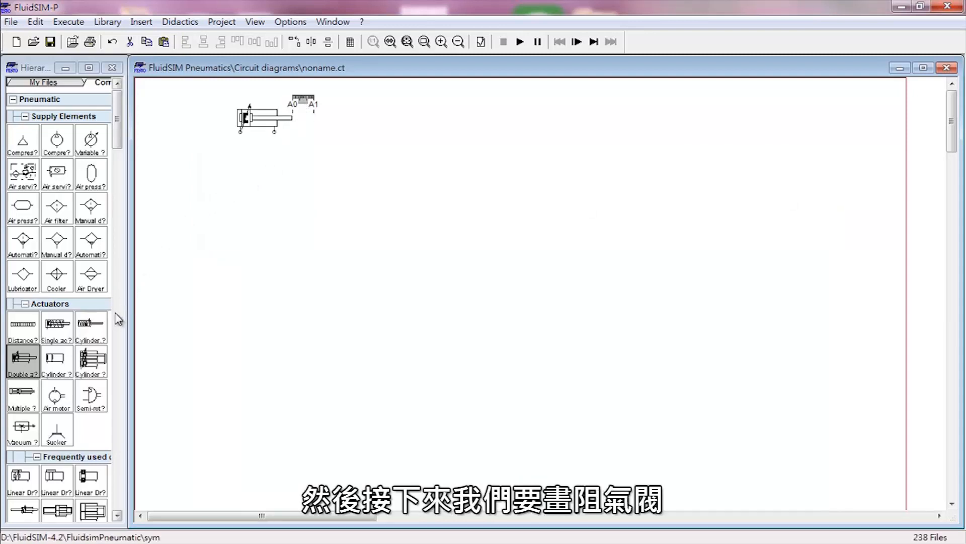
# Step: Place a 5/2-way valve below the cylinder and configure it with pneumatic actuation on both sides and no spring return
pyautogui.moveTo(119, 145); pyautogui.dragTo(123, 185)
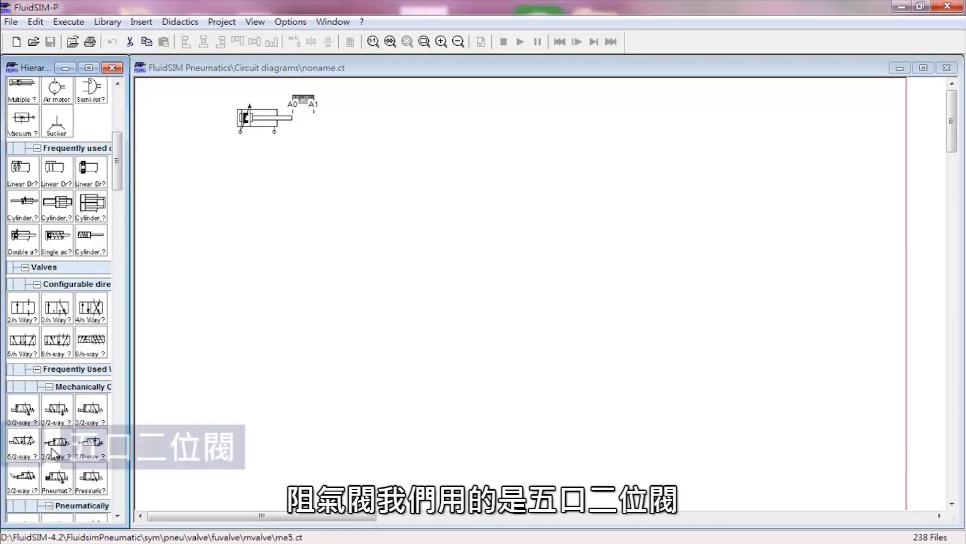
pyautogui.moveTo(22, 444); pyautogui.dragTo(265, 227)
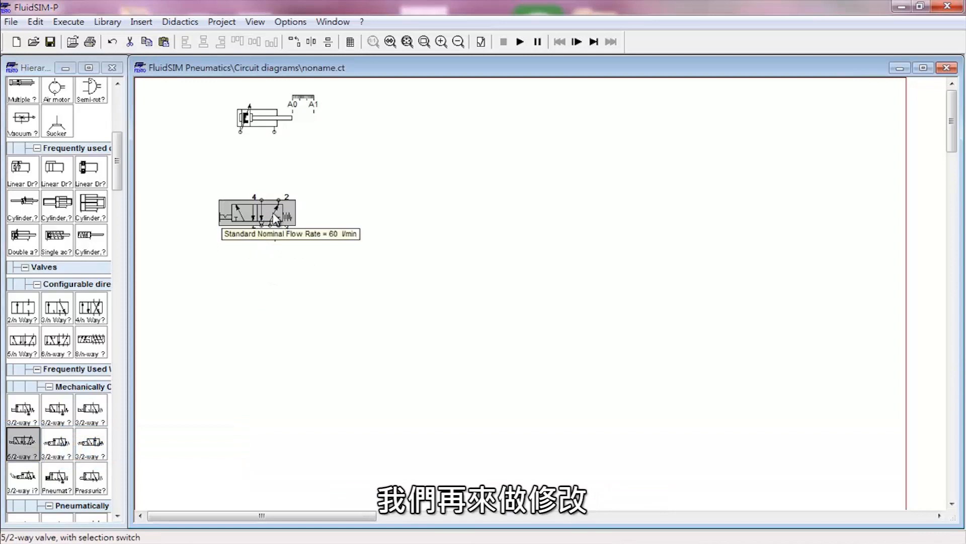
pyautogui.doubleClick(250, 210)
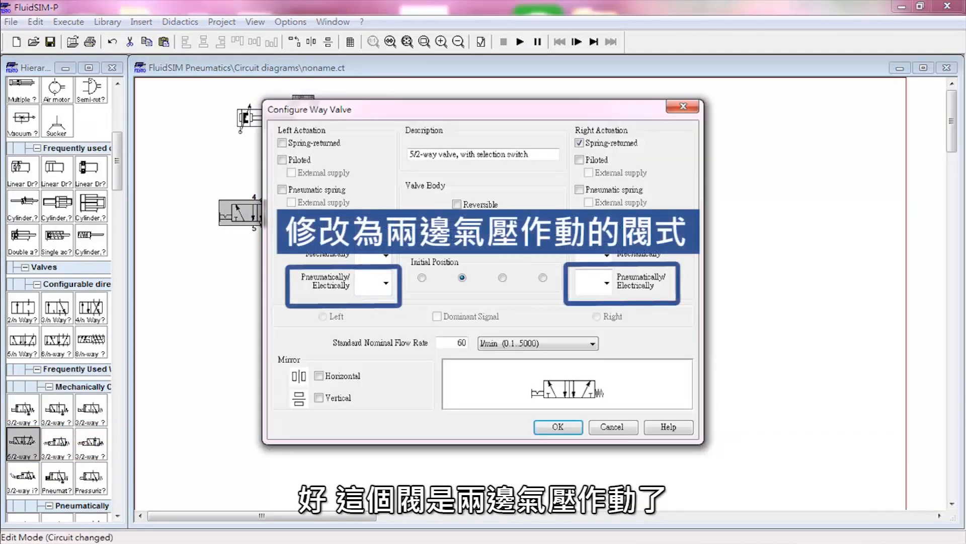
pyautogui.click(373, 258)
pyautogui.click(371, 255)
pyautogui.click(365, 283)
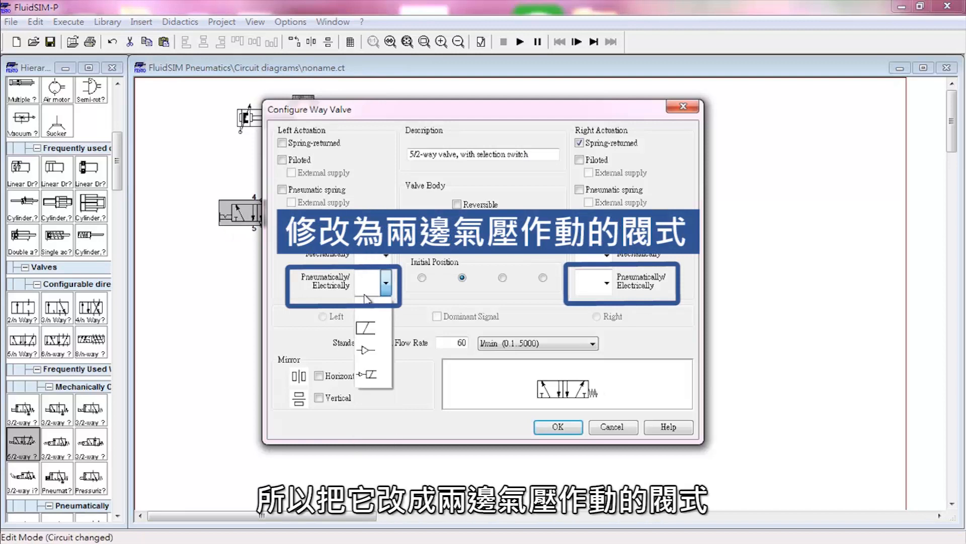
pyautogui.click(370, 353)
pyautogui.click(606, 284)
pyautogui.click(589, 352)
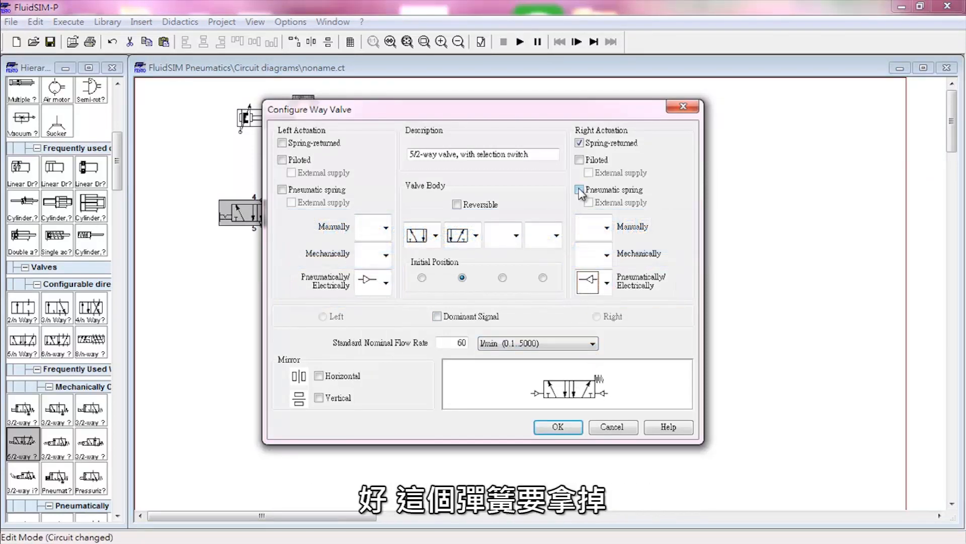
pyautogui.click(579, 143)
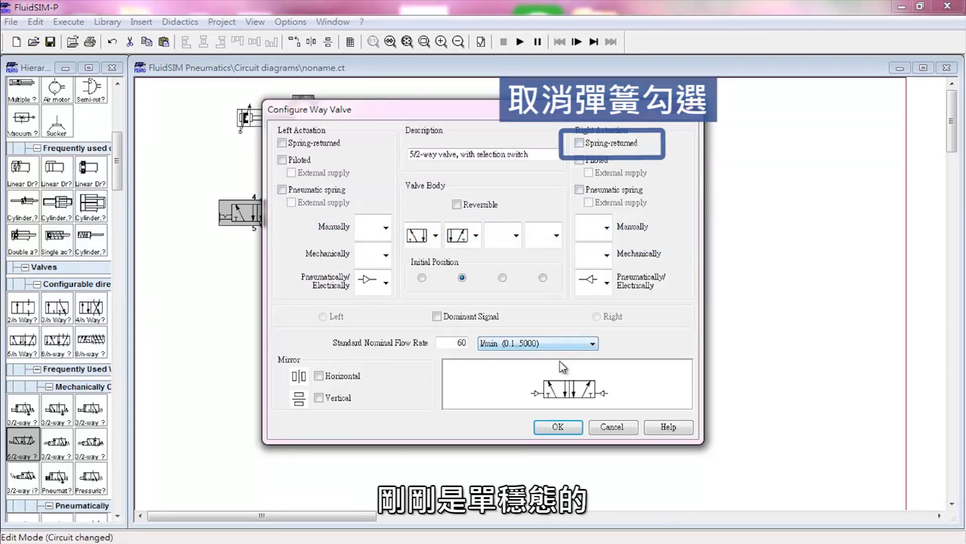
pyautogui.click(558, 427)
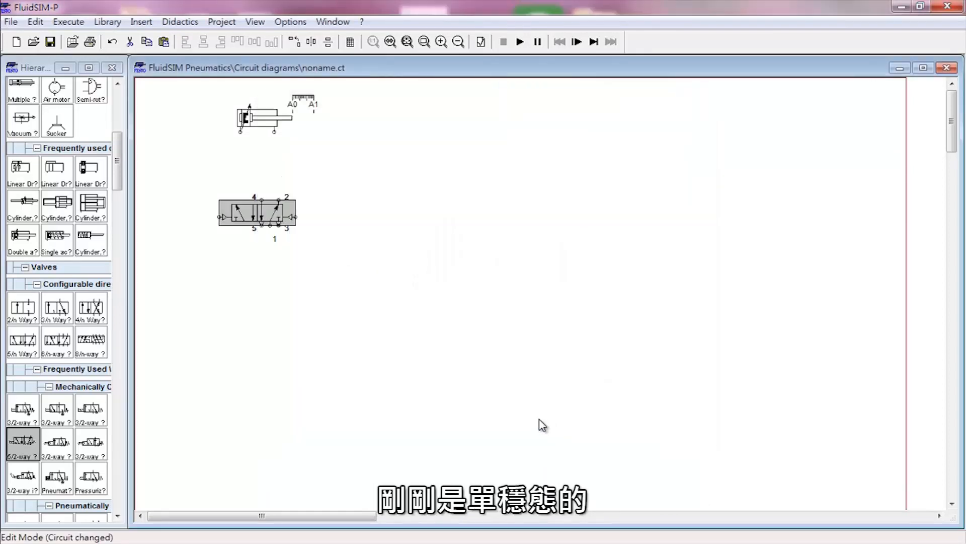
pyautogui.moveTo(263, 209); pyautogui.dragTo(254, 218)
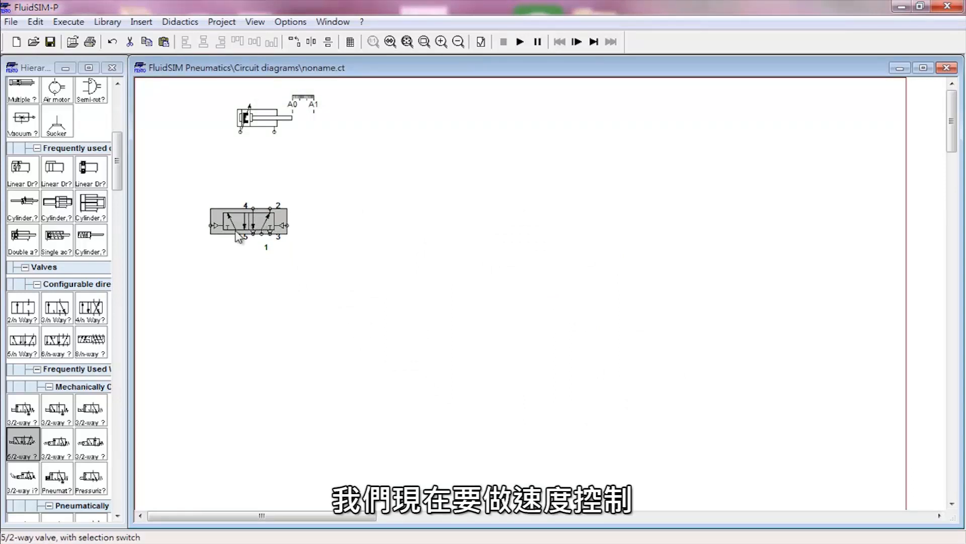
# Step: Place a one-way flow control valve rotated 90 degrees clockwise, connected between the cylinder's rod-side port and the 5/2-way valve's port 2
pyautogui.moveTo(114, 177); pyautogui.dragTo(120, 243)
pyautogui.moveTo(23, 316); pyautogui.dragTo(337, 184)
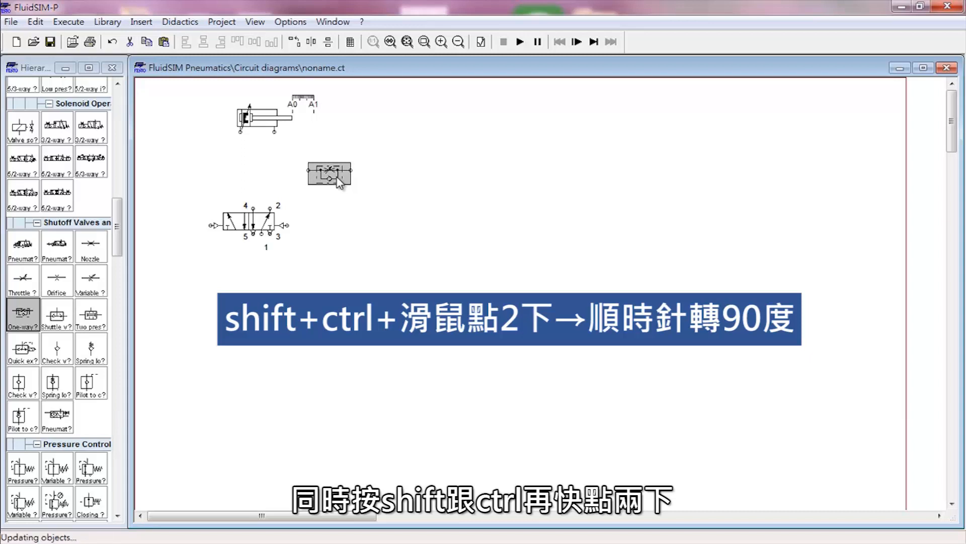
pyautogui.doubleClick(340, 183)
pyautogui.moveTo(335, 177); pyautogui.dragTo(274, 132)
pyautogui.moveTo(274, 187); pyautogui.dragTo(269, 210)
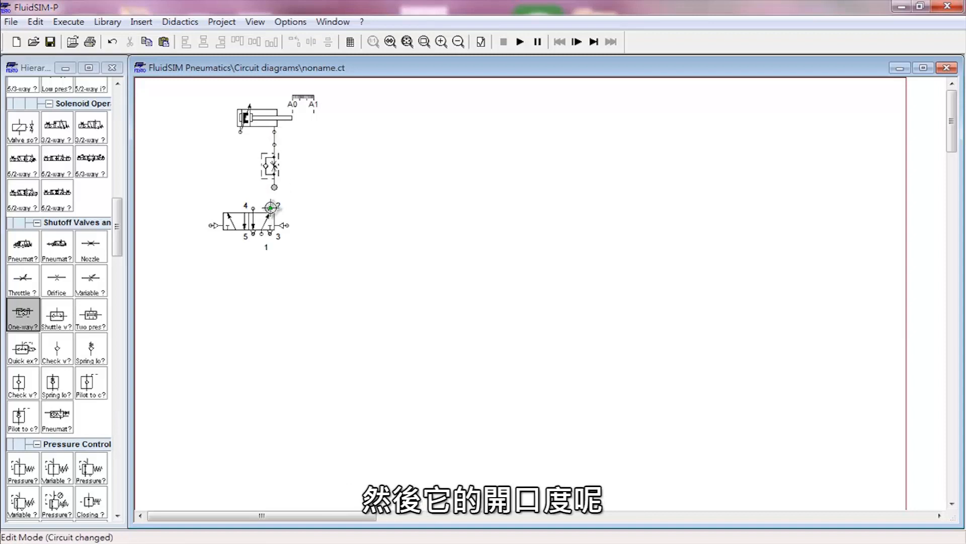
# Step: Set the one-way flow control valve's opening level to 25 %
pyautogui.doubleClick(270, 169)
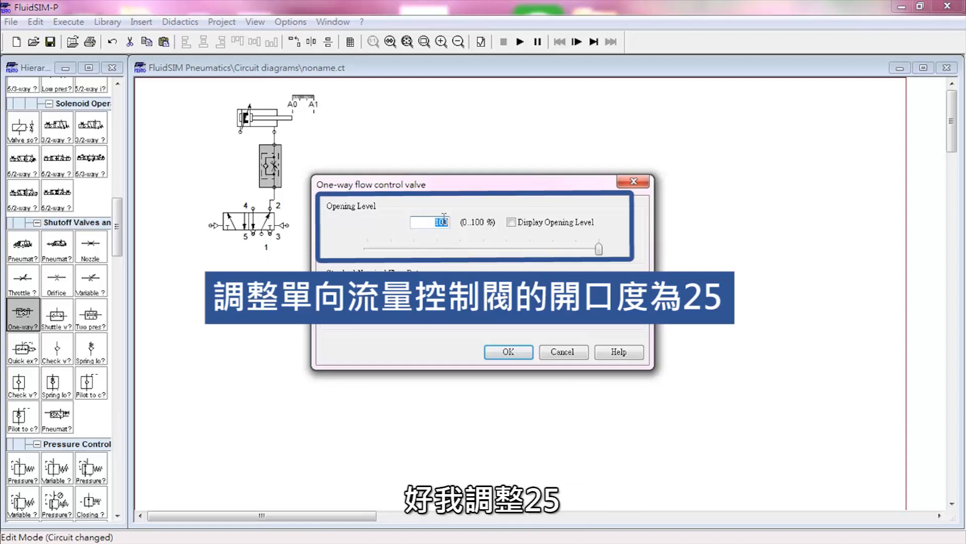
pyautogui.write('25')
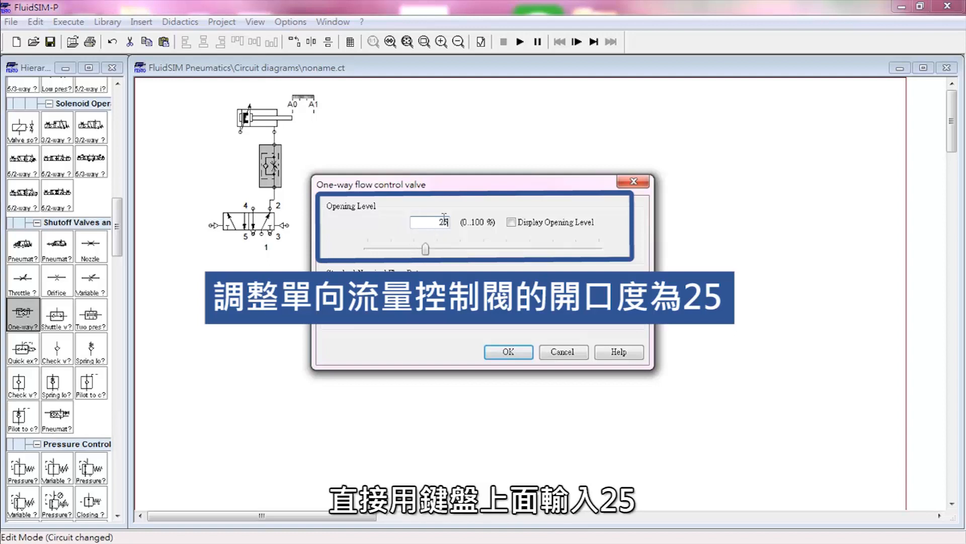
pyautogui.press('Return')
# Step: Duplicate the flow control valve alongside the original and connect it between the cylinder's rear port and the 5/2-way valve's port 4
pyautogui.moveTo(265, 167)
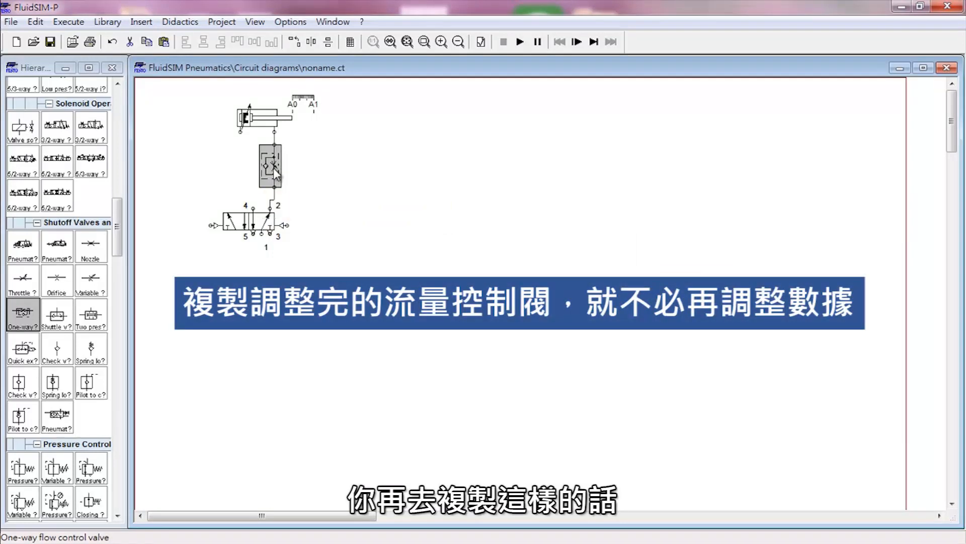
pyautogui.hotkey('ctrl', 'c')
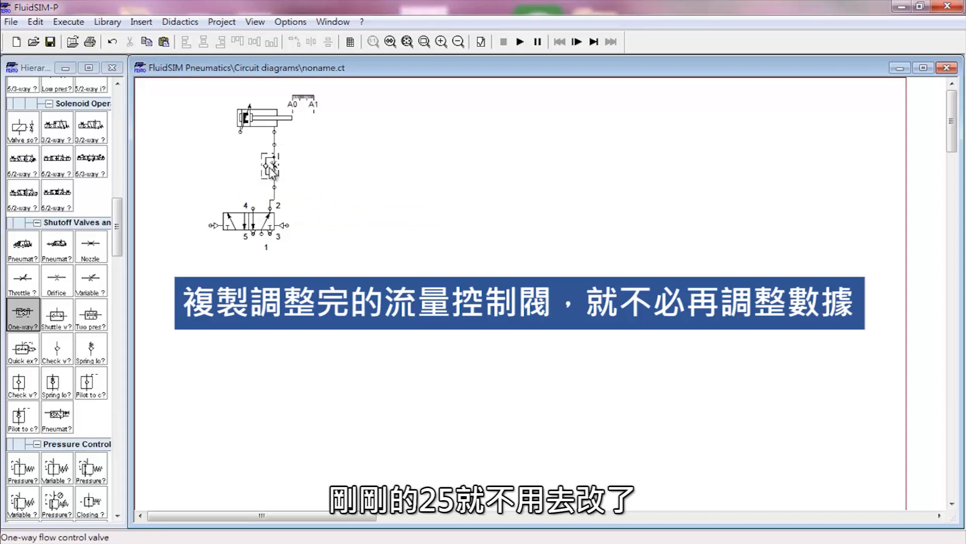
pyautogui.moveTo(270, 167); pyautogui.dragTo(235, 168)
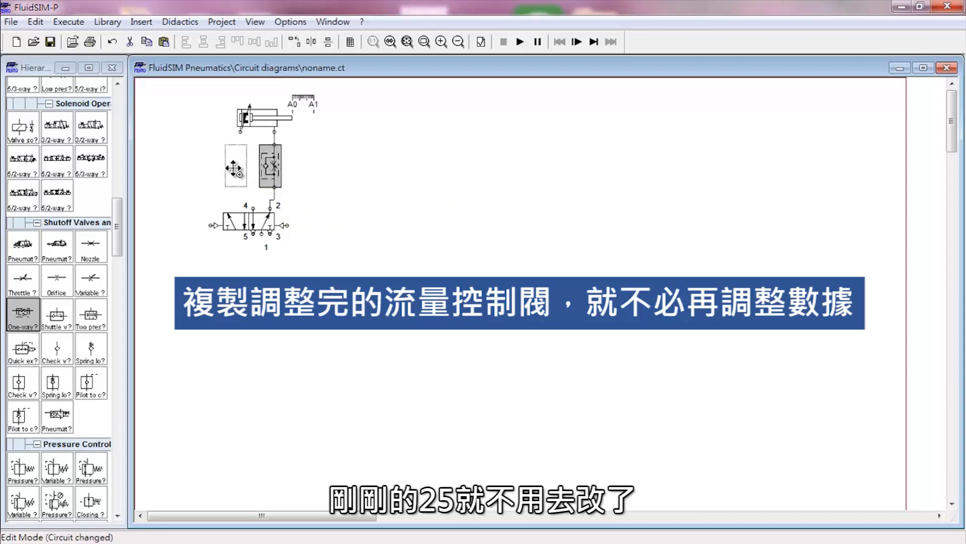
pyautogui.moveTo(239, 134); pyautogui.dragTo(240, 146)
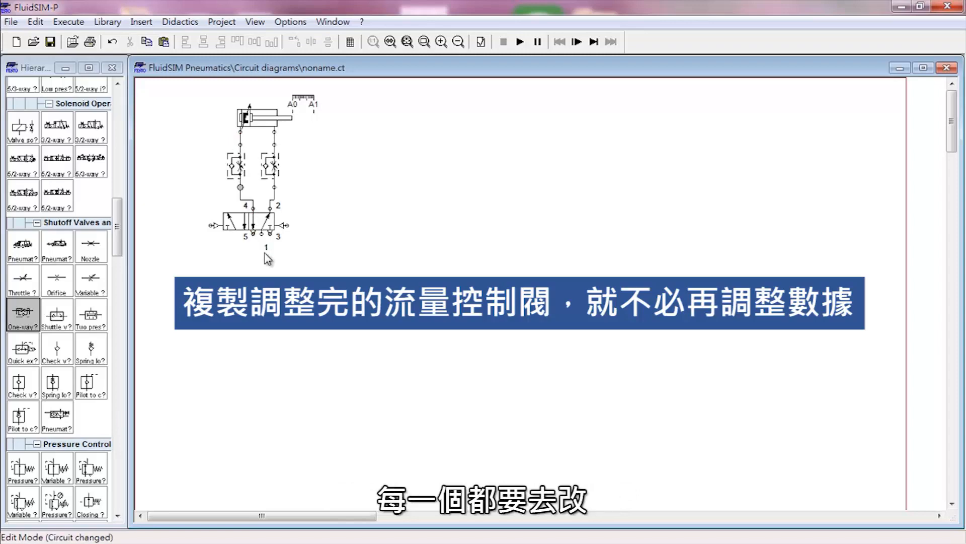
# Step: Place a compressed air supply below the 5/2-way valve and connect it to port 1
pyautogui.click(119, 231)
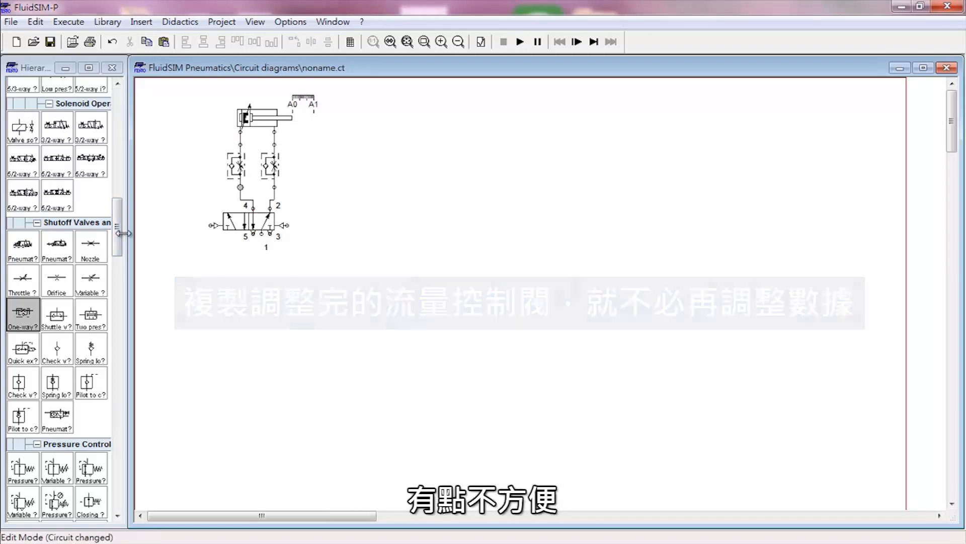
pyautogui.moveTo(120, 232); pyautogui.dragTo(134, 116)
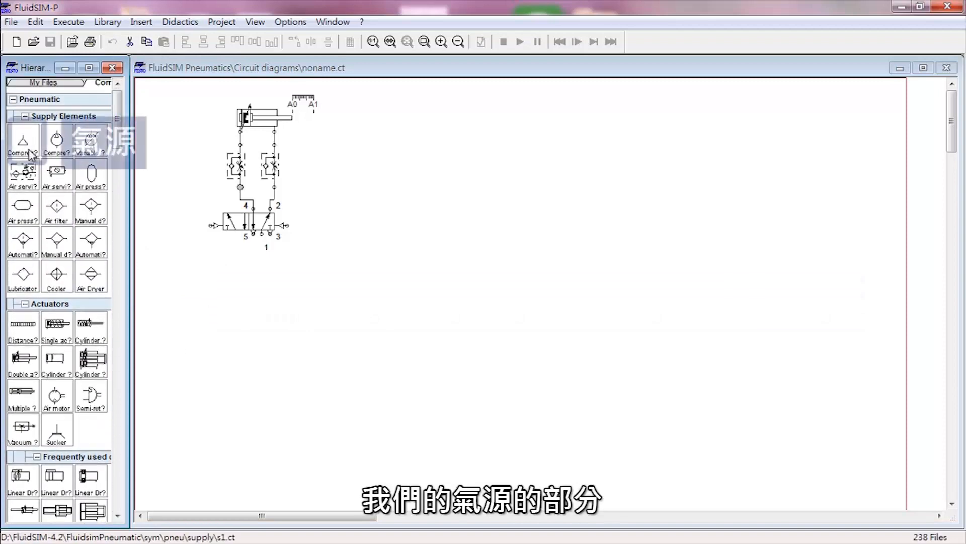
pyautogui.moveTo(26, 146)
pyautogui.mouseDown()
pyautogui.moveTo(255, 267)
pyautogui.moveTo(261, 233)
pyautogui.mouseUp()
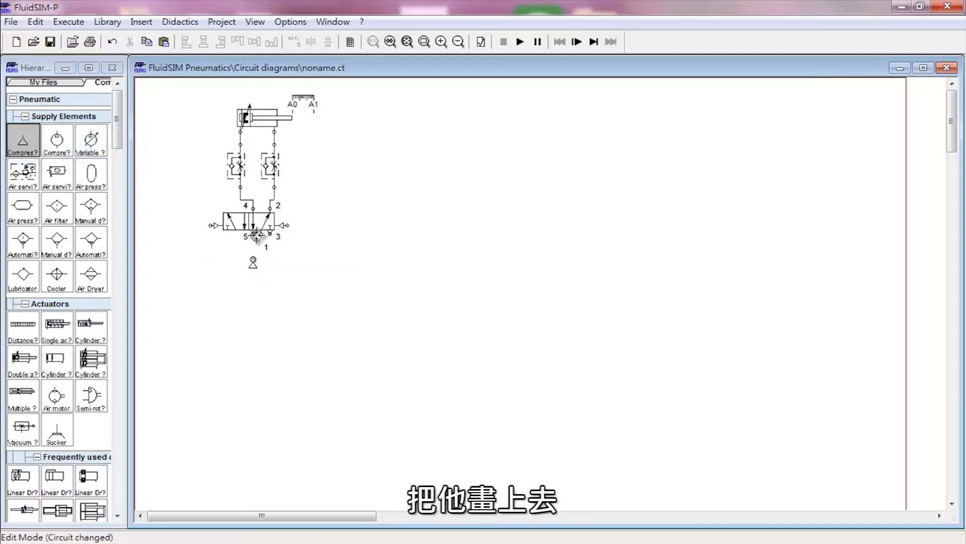
pyautogui.moveTo(254, 272); pyautogui.dragTo(263, 275)
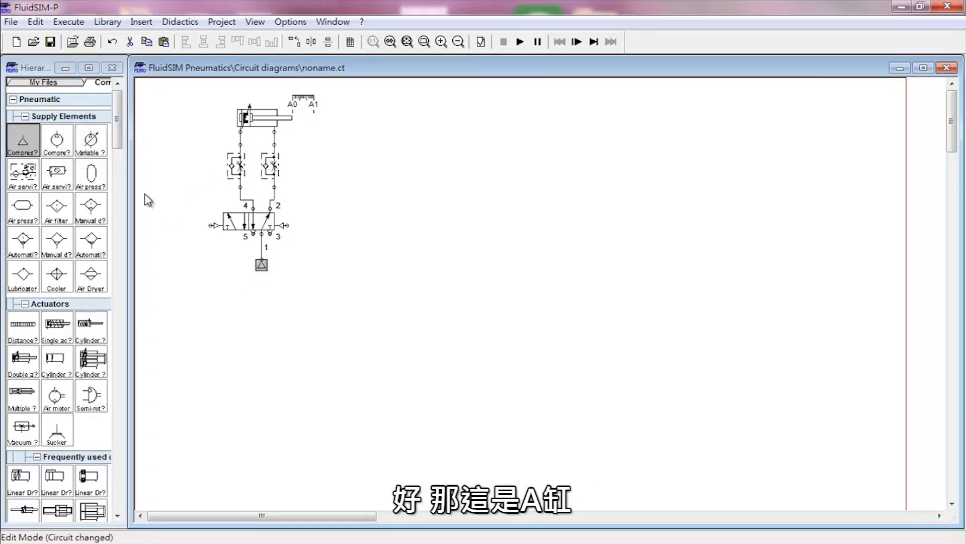
# Step: Place a text label reading A above the cylinder and set its font size to 16
pyautogui.click(120, 136)
pyautogui.moveTo(119, 131); pyautogui.dragTo(121, 494)
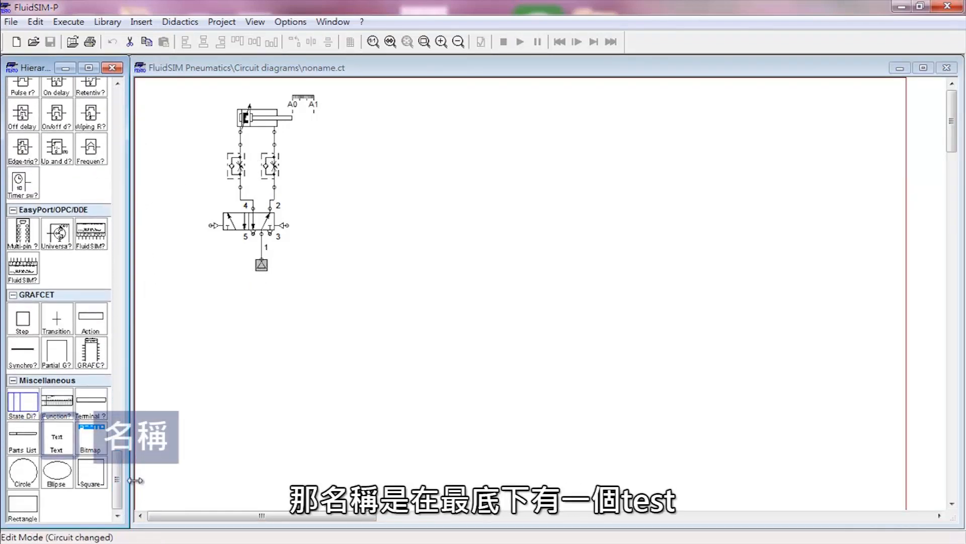
pyautogui.moveTo(55, 447); pyautogui.dragTo(271, 112)
pyautogui.doubleClick(265, 105)
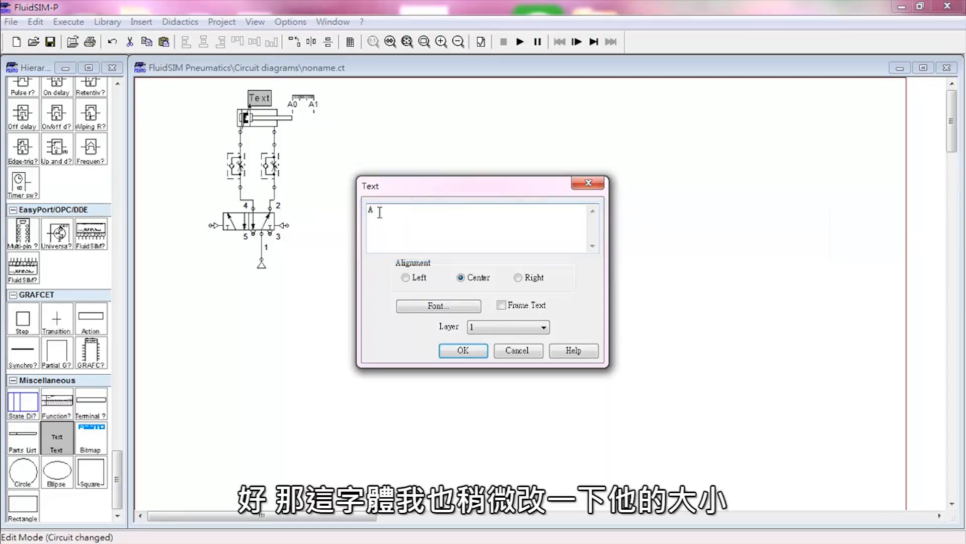
pyautogui.click(446, 311)
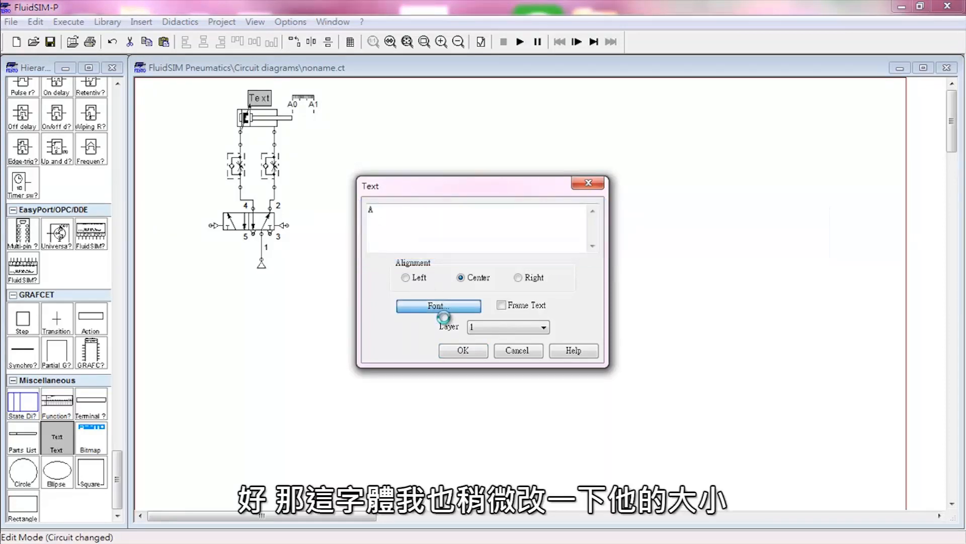
pyautogui.click(540, 228)
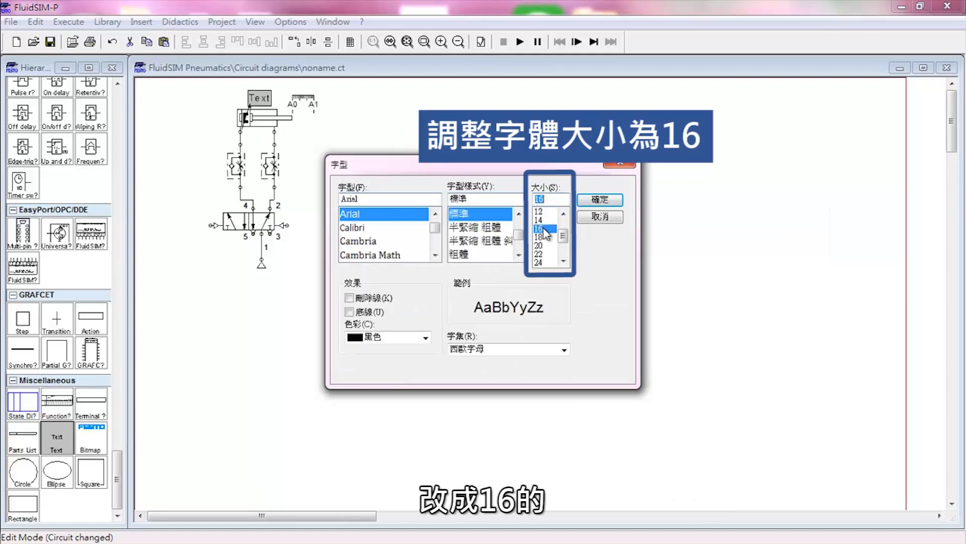
pyautogui.click(600, 200)
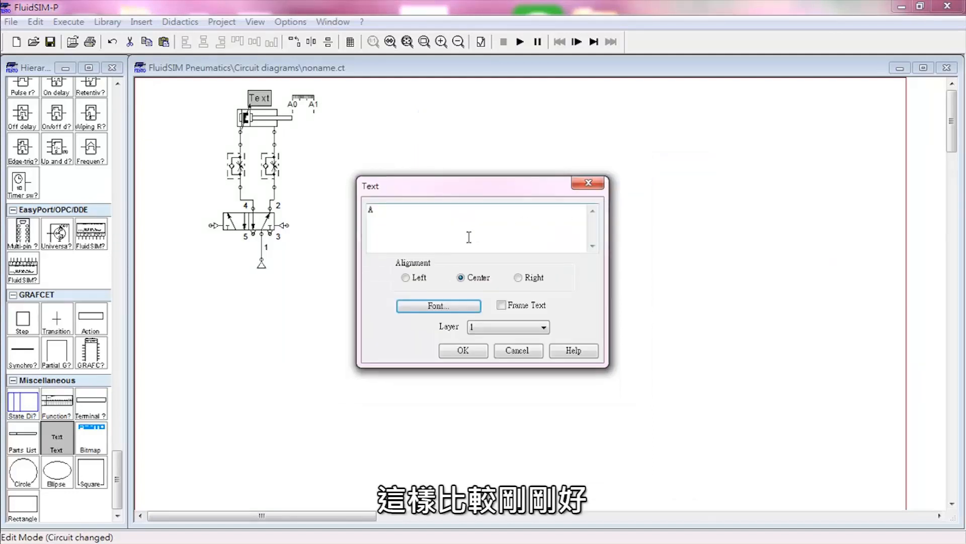
pyautogui.click(467, 353)
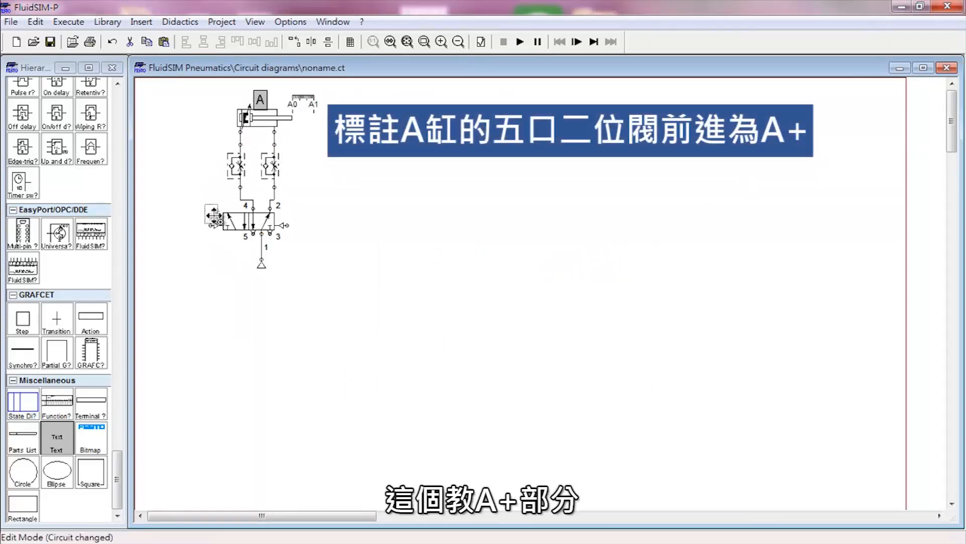
# Step: Copy the A label to the 5/2-way valve's left pilot port and change the copy's text to A+
pyautogui.moveTo(213, 217); pyautogui.dragTo(213, 217)
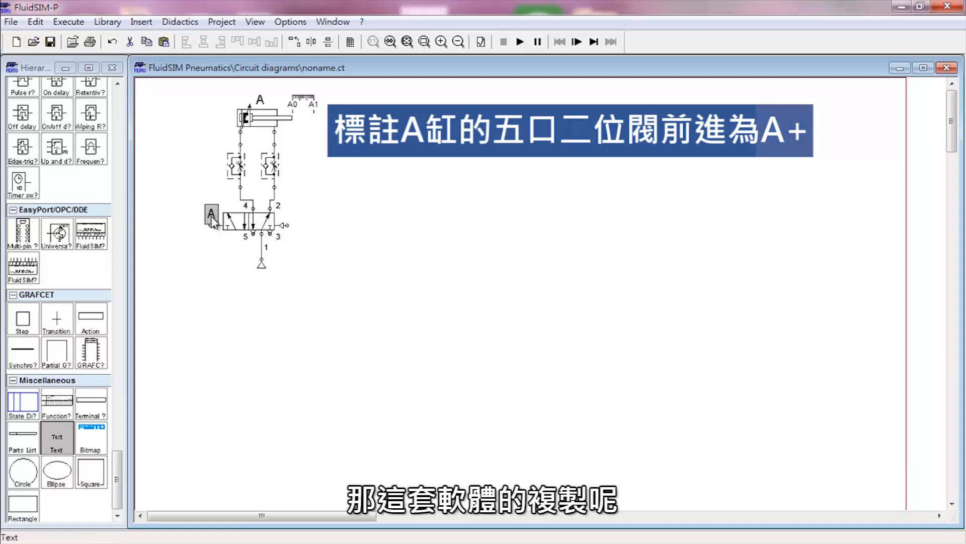
pyautogui.doubleClick(211, 217)
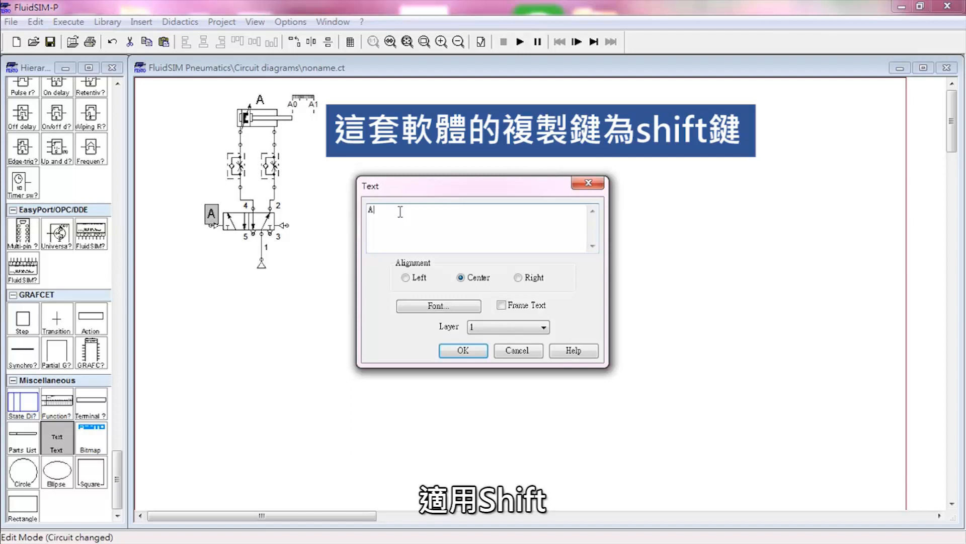
pyautogui.write('+')
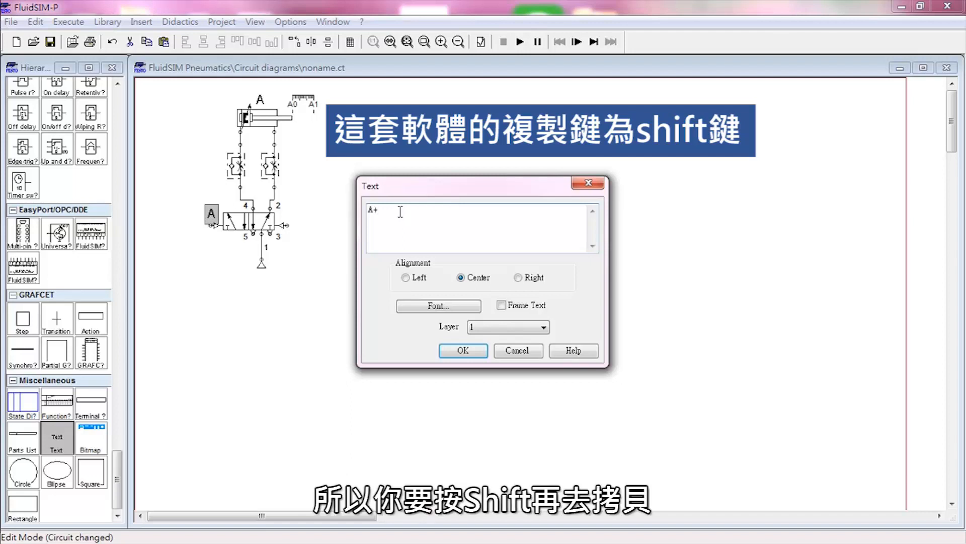
pyautogui.click(461, 351)
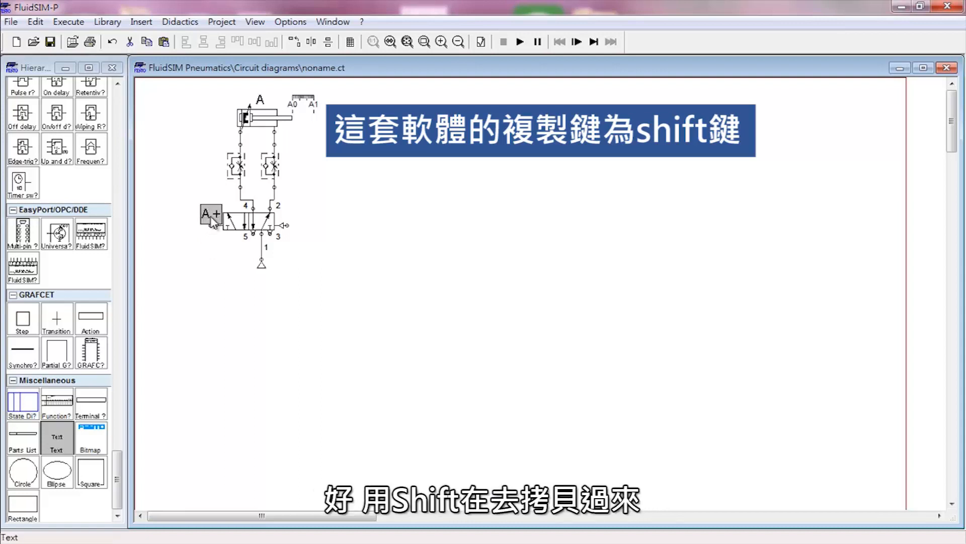
# Step: Copy the A+ label to the right side of the 5/2-way valve and change the copy's text to A-
pyautogui.moveTo(211, 217); pyautogui.dragTo(213, 217)
pyautogui.moveTo(296, 218); pyautogui.dragTo(313, 217)
pyautogui.doubleClick(314, 216)
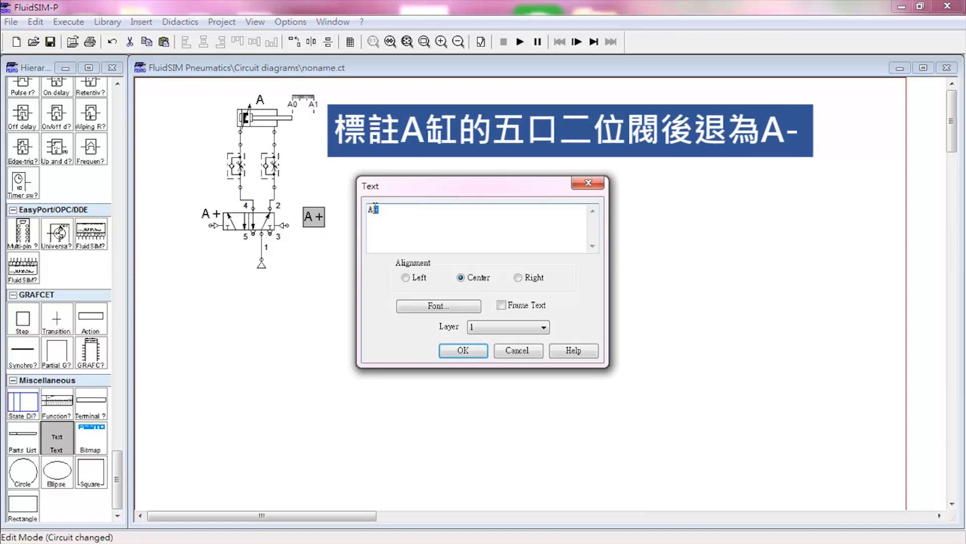
pyautogui.click(458, 348)
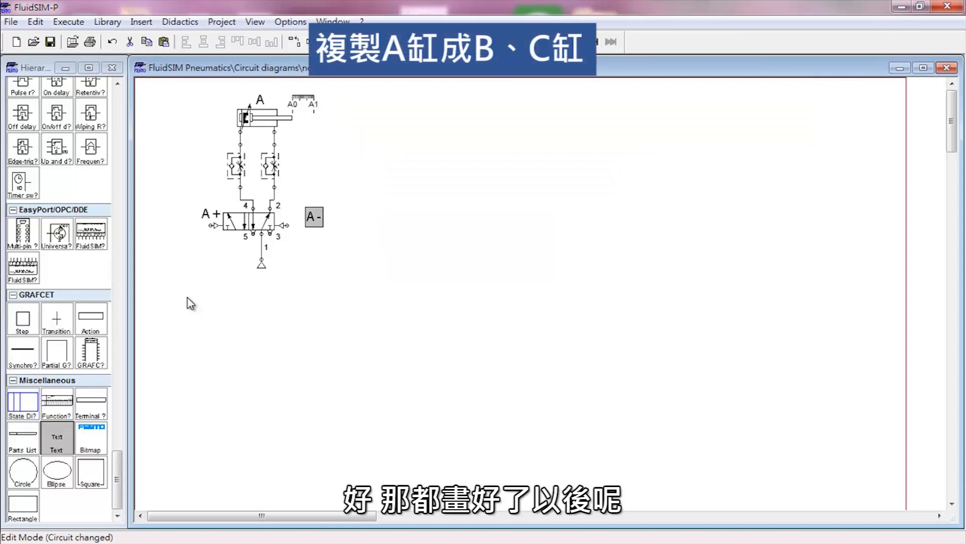
# Step: Duplicate the complete cylinder A circuit with its labels twice, spacing the copies evenly in a row to its right
pyautogui.moveTo(186, 297); pyautogui.dragTo(366, 87)
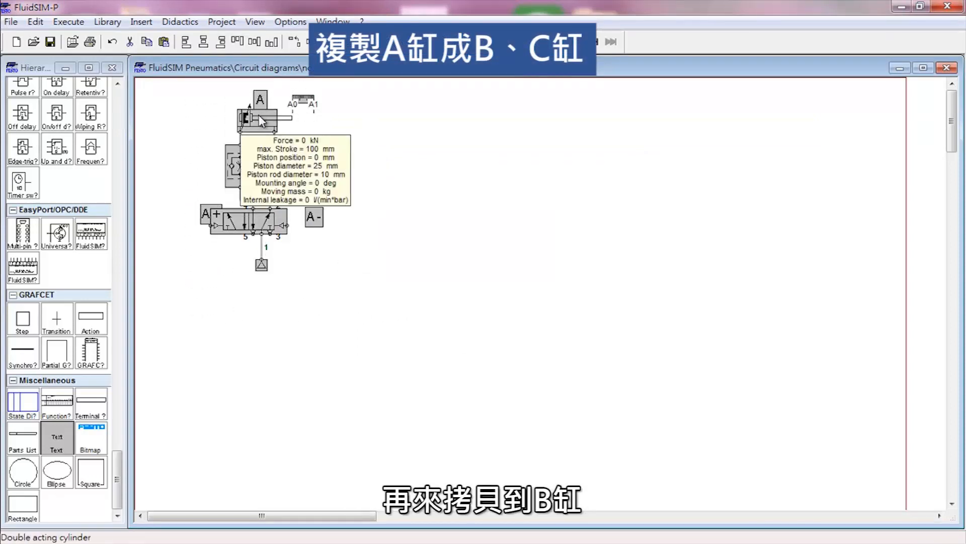
pyautogui.moveTo(272, 115); pyautogui.dragTo(681, 118)
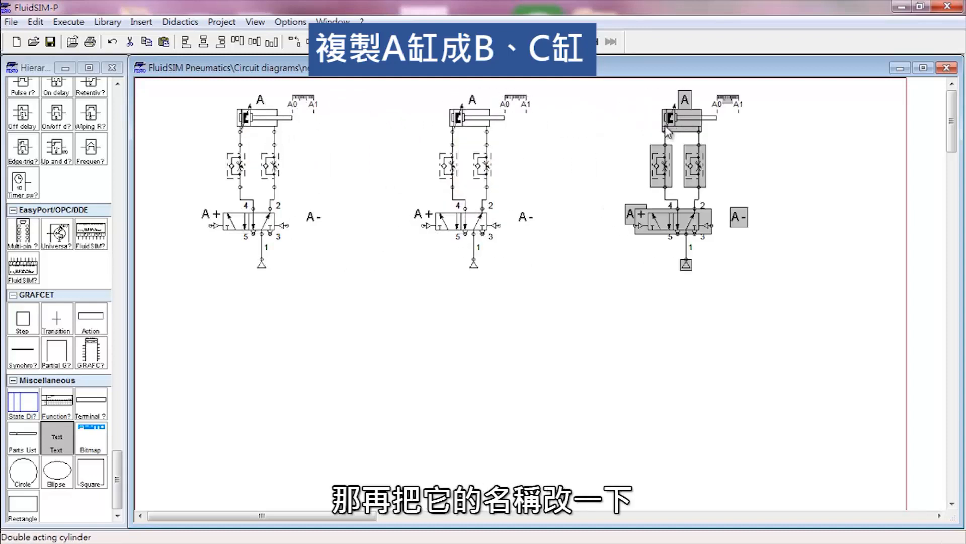
# Step: Rename the third circuit's cylinder label to C and its distance rule labels to C0 and C1
pyautogui.doubleClick(682, 102)
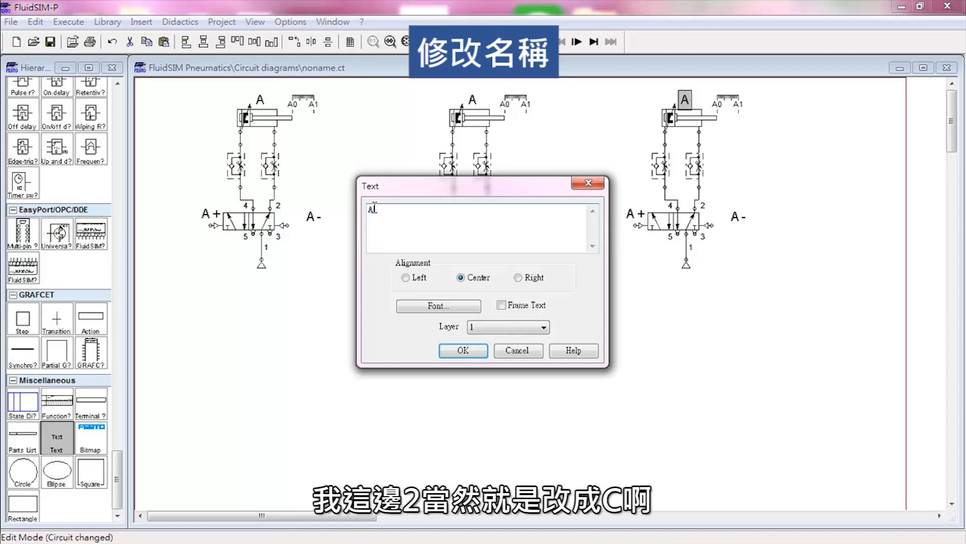
pyautogui.click(458, 350)
pyautogui.doubleClick(735, 102)
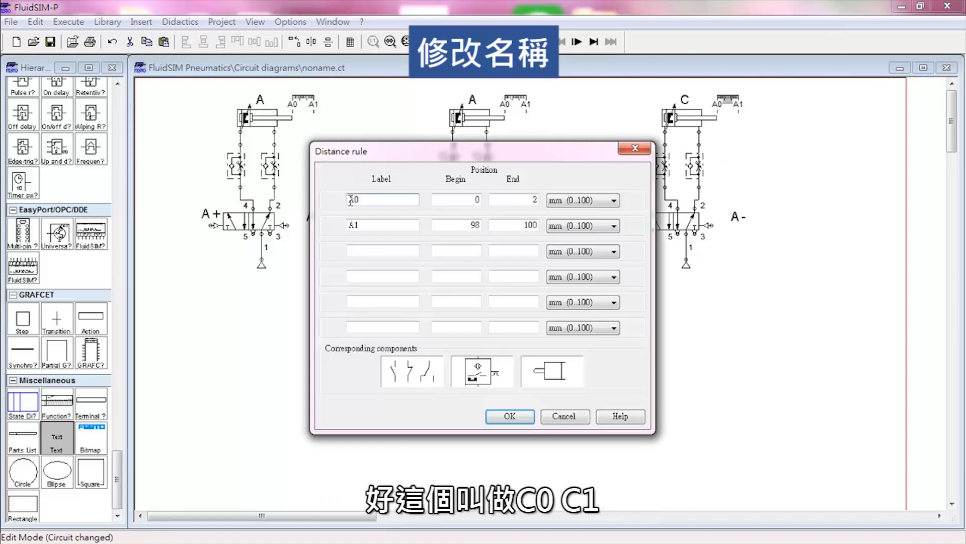
pyautogui.moveTo(349, 200); pyautogui.dragTo(353, 224)
pyautogui.write('c')
pyautogui.write('c')
pyautogui.click(510, 415)
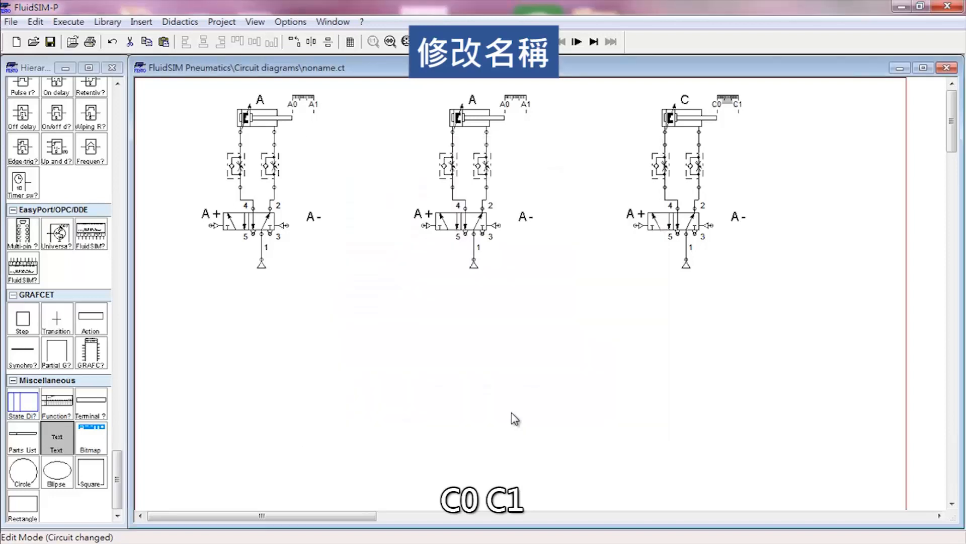
# Step: Change the third circuit's valve labels to C+ and C-
pyautogui.doubleClick(637, 219)
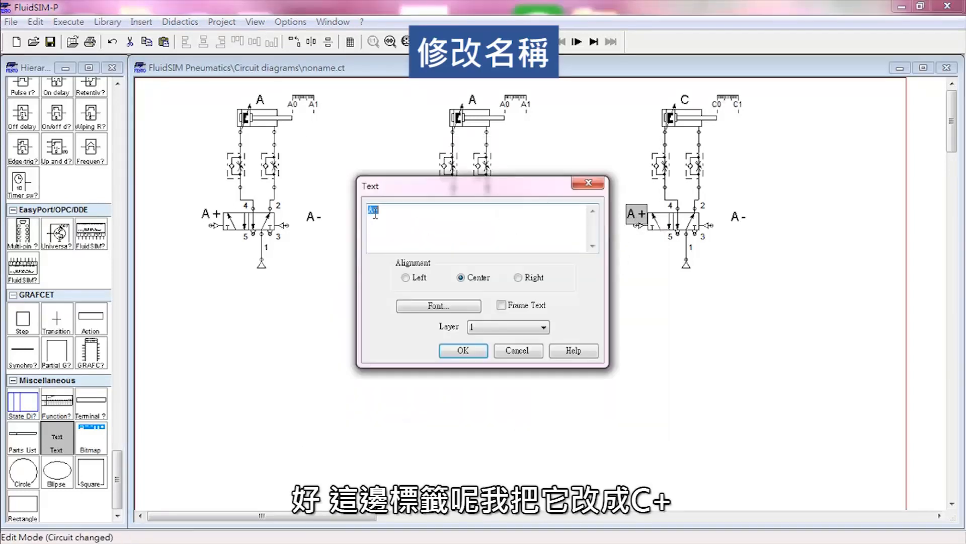
pyautogui.click(463, 351)
pyautogui.doubleClick(737, 217)
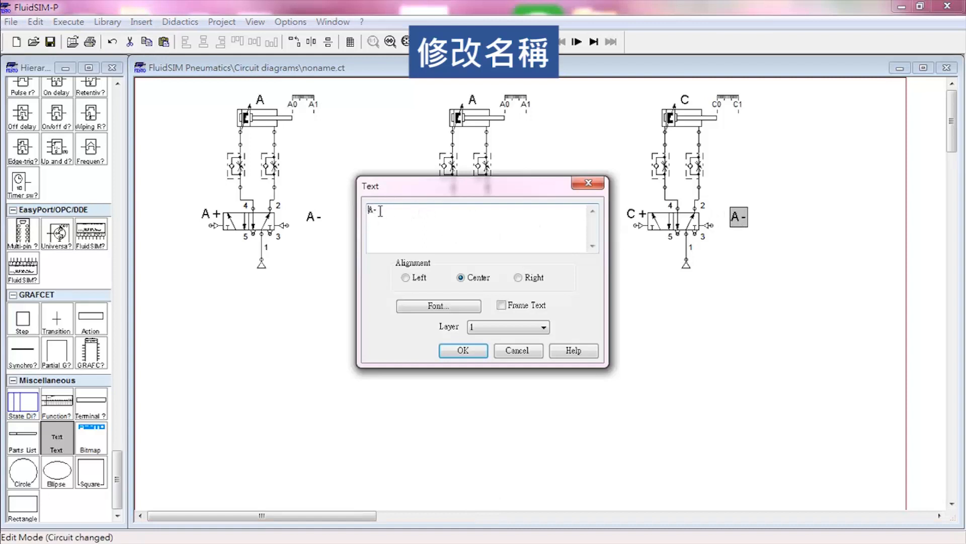
pyautogui.write('C-')
pyautogui.click(461, 351)
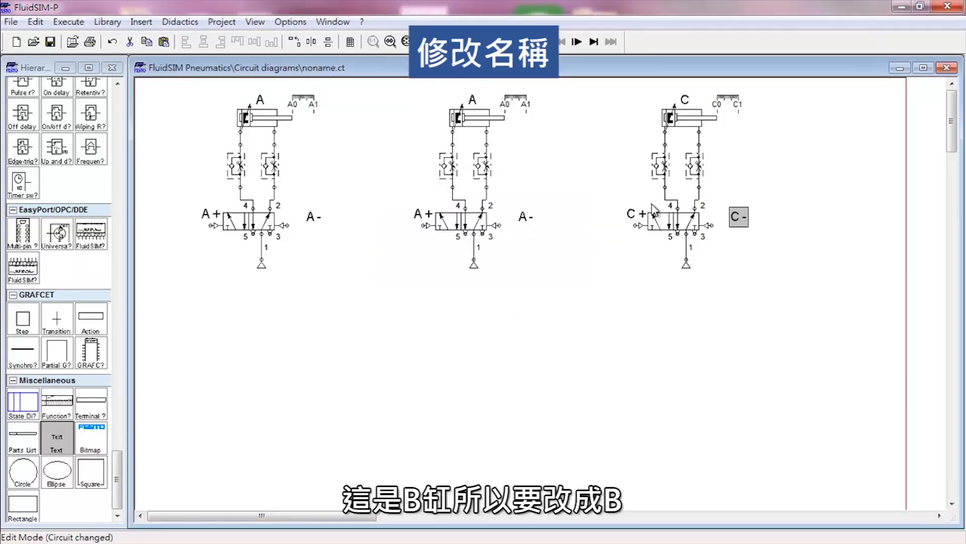
# Step: Rename the middle circuit's cylinder label to B and its distance rule labels to B0 and B1
pyautogui.doubleClick(473, 100)
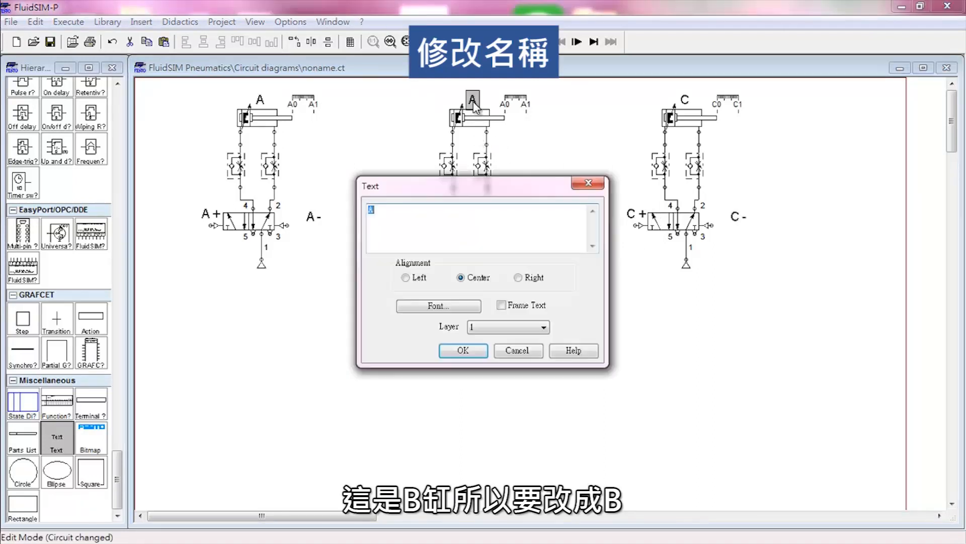
pyautogui.write('B')
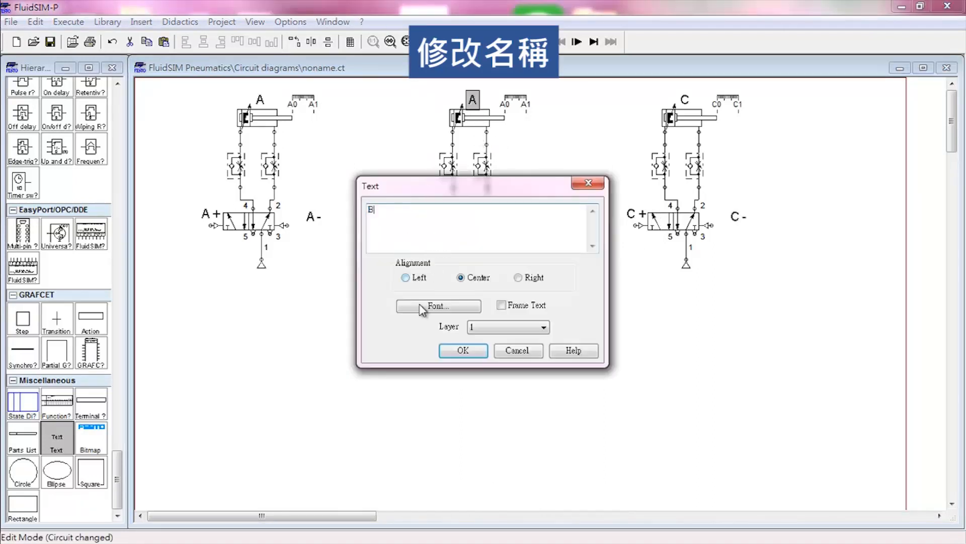
pyautogui.click(464, 351)
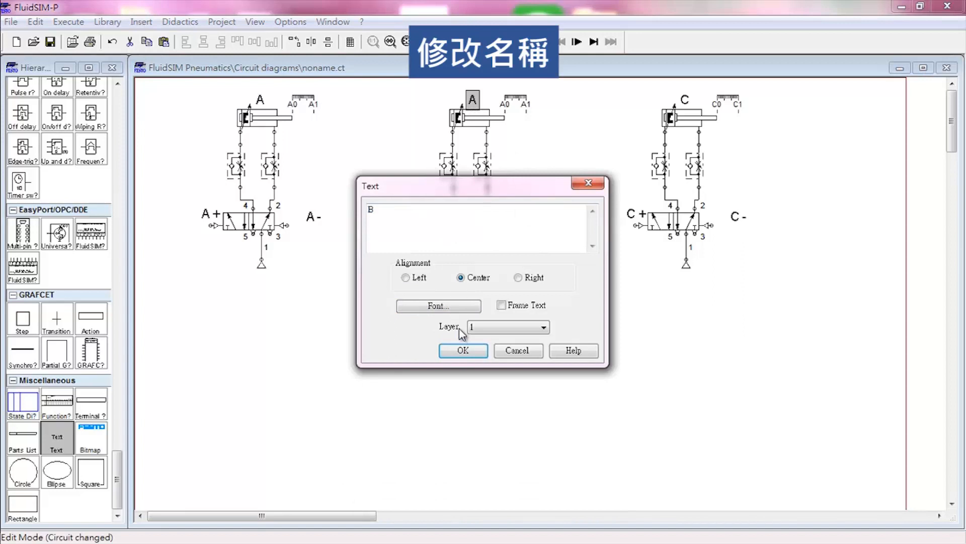
pyautogui.click(464, 350)
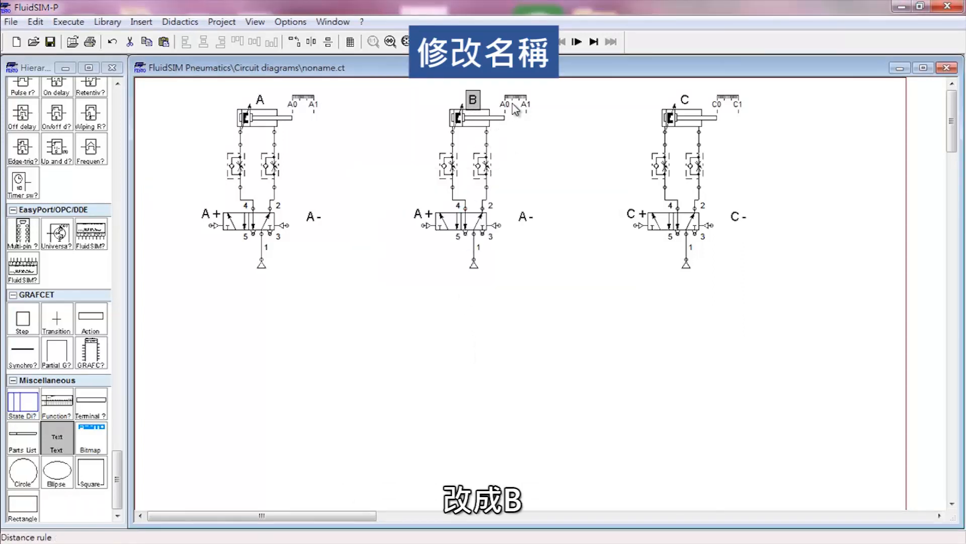
pyautogui.doubleClick(516, 107)
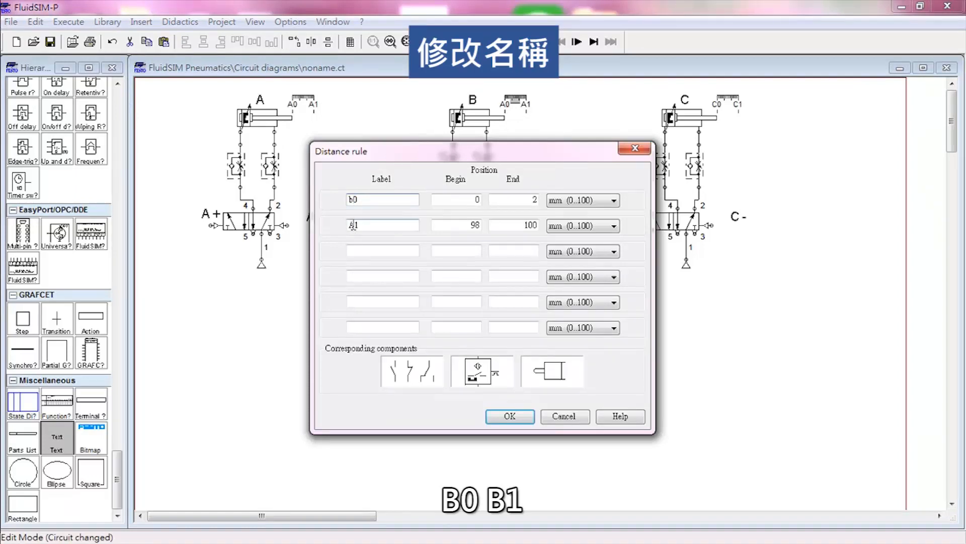
pyautogui.write('b')
pyautogui.click(509, 416)
# Step: Change the middle circuit's valve labels to B+ and B-
pyautogui.doubleClick(424, 215)
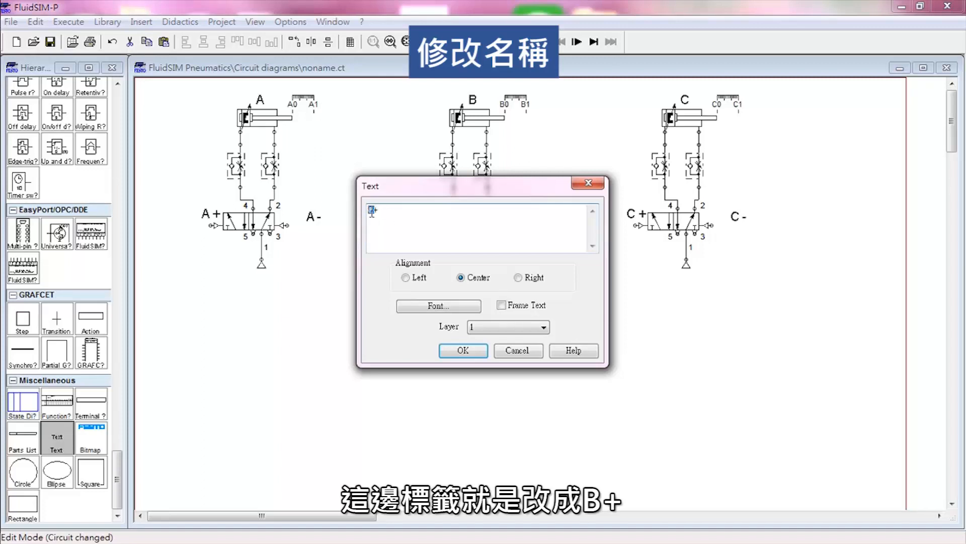
pyautogui.click(452, 350)
pyautogui.doubleClick(525, 219)
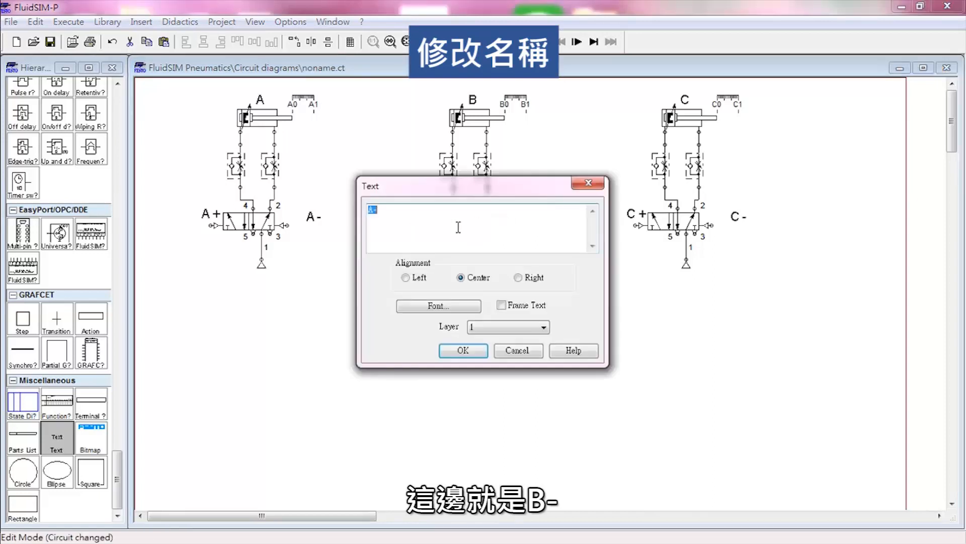
pyautogui.write('B-')
pyautogui.click(465, 354)
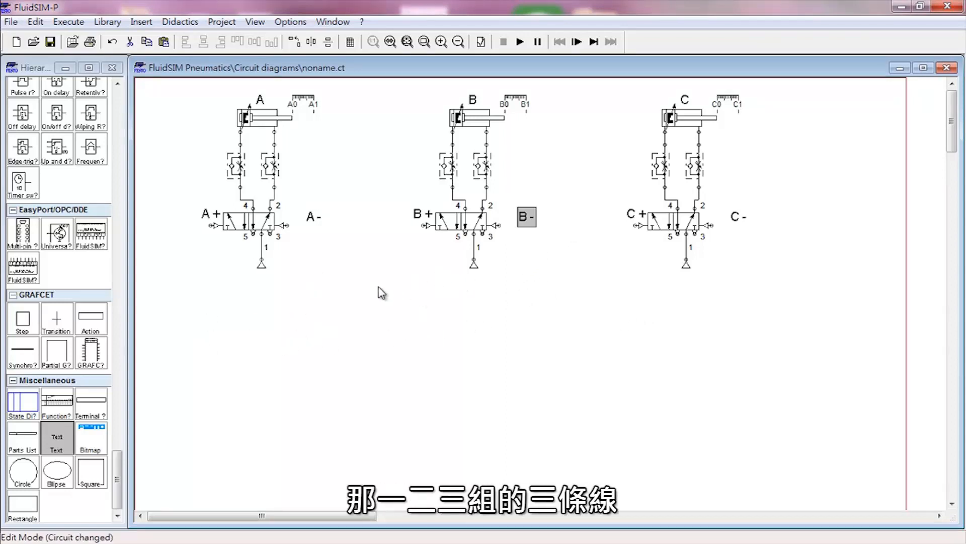
# Step: Place a configurable 4/n way valve well below circuit B and give it pneumatic actuation on both the left and right sides
pyautogui.moveTo(120, 459); pyautogui.dragTo(127, 160)
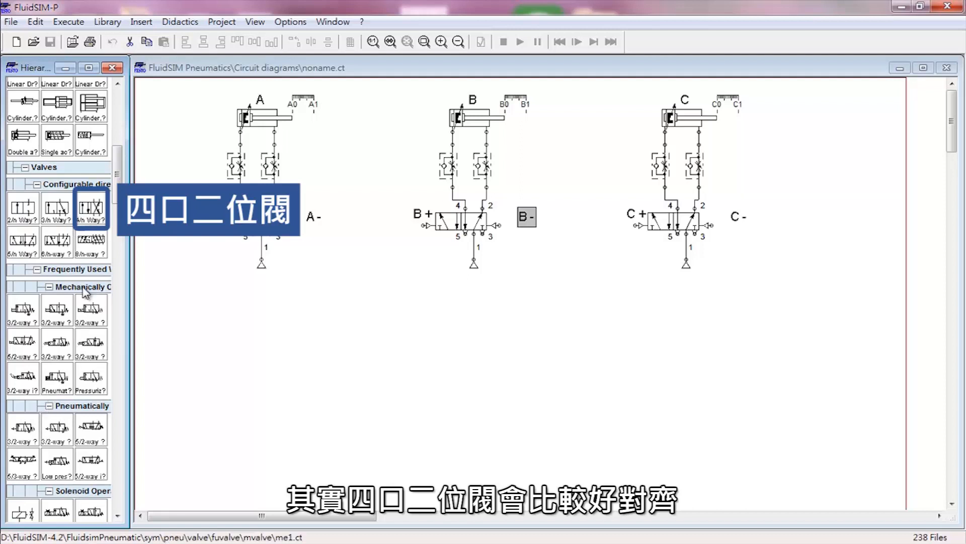
pyautogui.moveTo(90, 212); pyautogui.dragTo(469, 443)
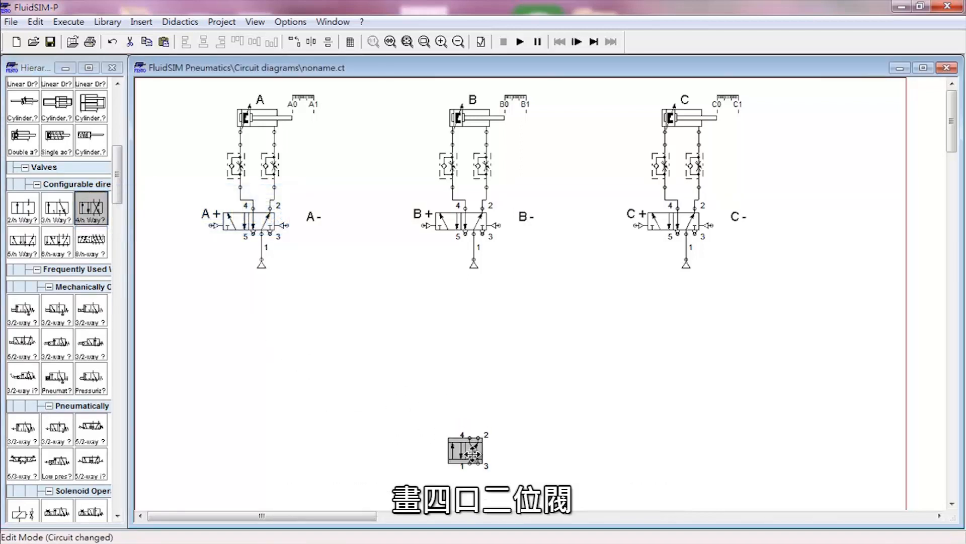
pyautogui.doubleClick(476, 459)
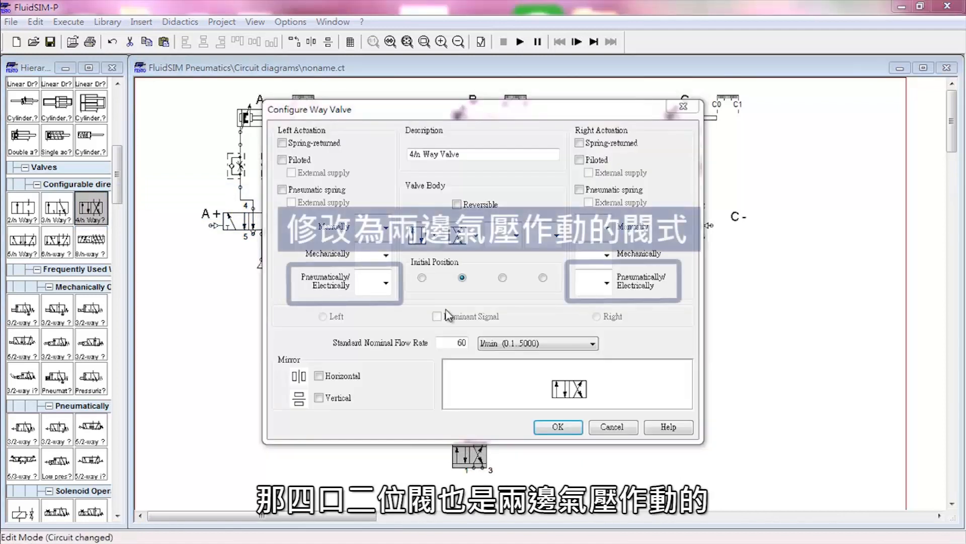
pyautogui.click(386, 282)
pyautogui.click(372, 330)
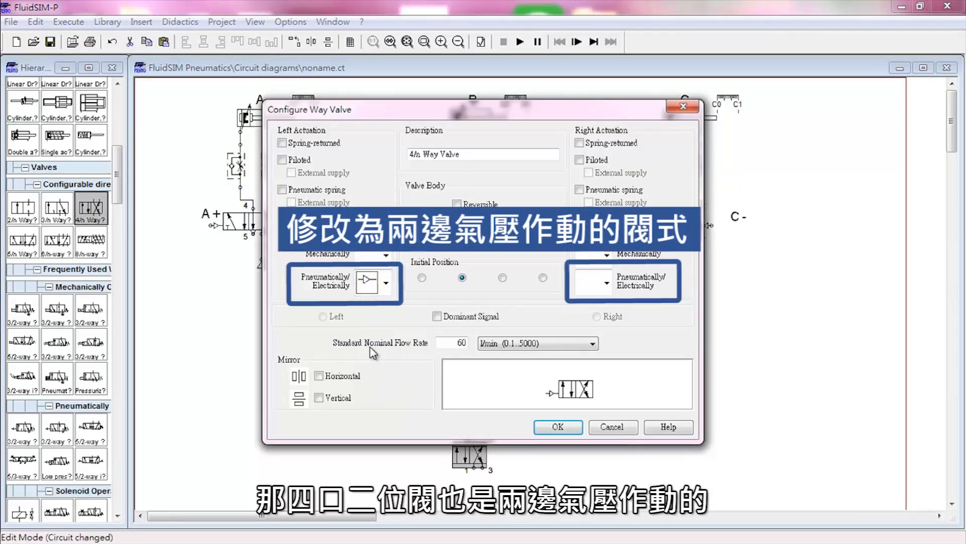
pyautogui.click(607, 283)
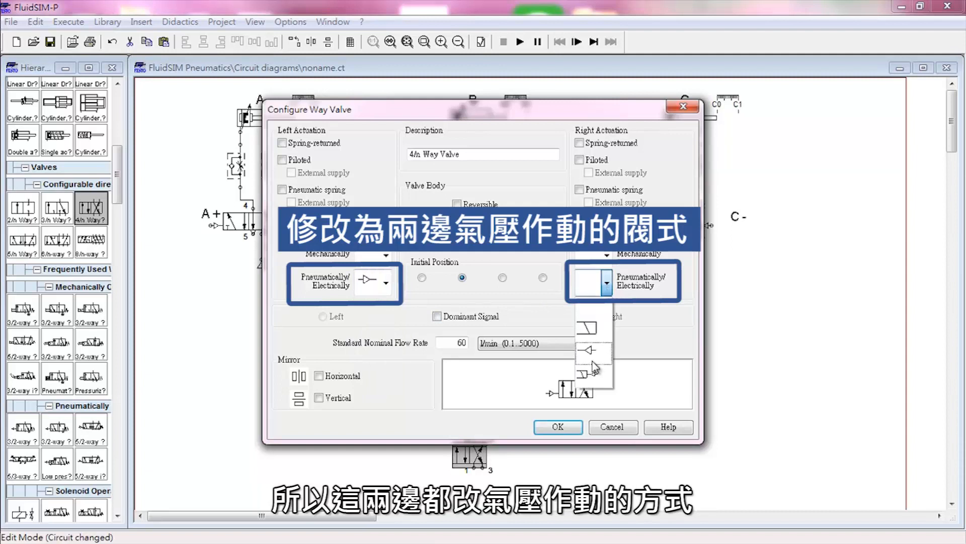
pyautogui.click(590, 356)
pyautogui.click(563, 429)
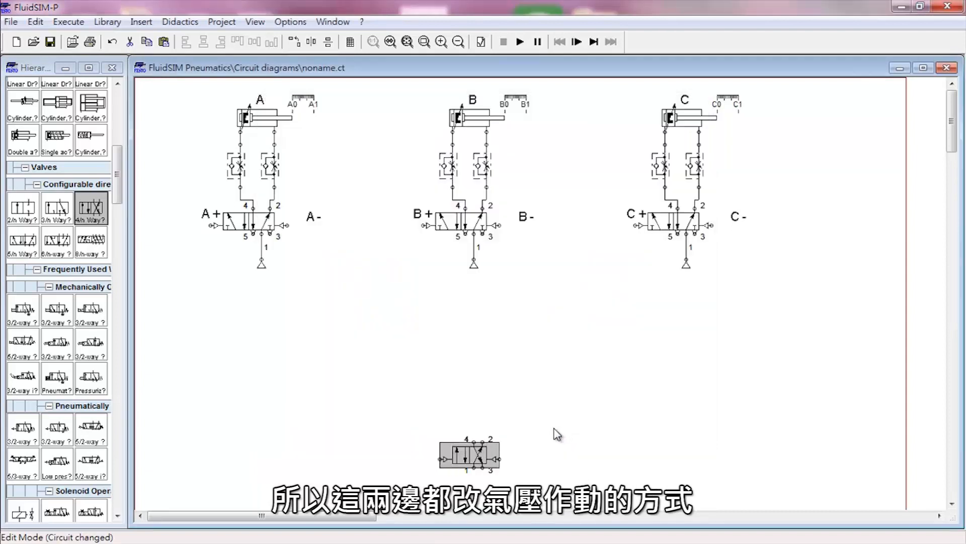
# Step: Copy circuit B's air supply below the new 4/n way valve and connect it to the valve's port 1
pyautogui.click(474, 267)
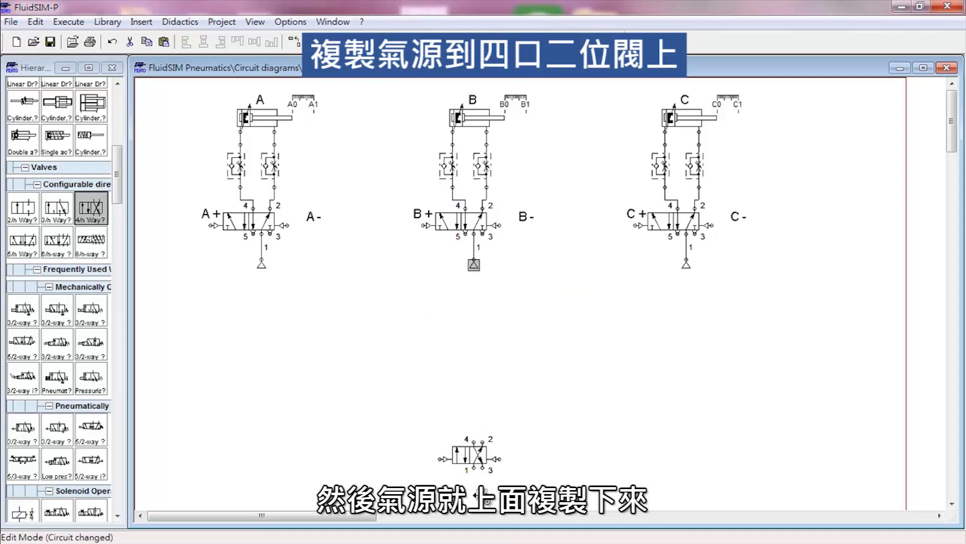
pyautogui.moveTo(475, 498); pyautogui.dragTo(474, 470)
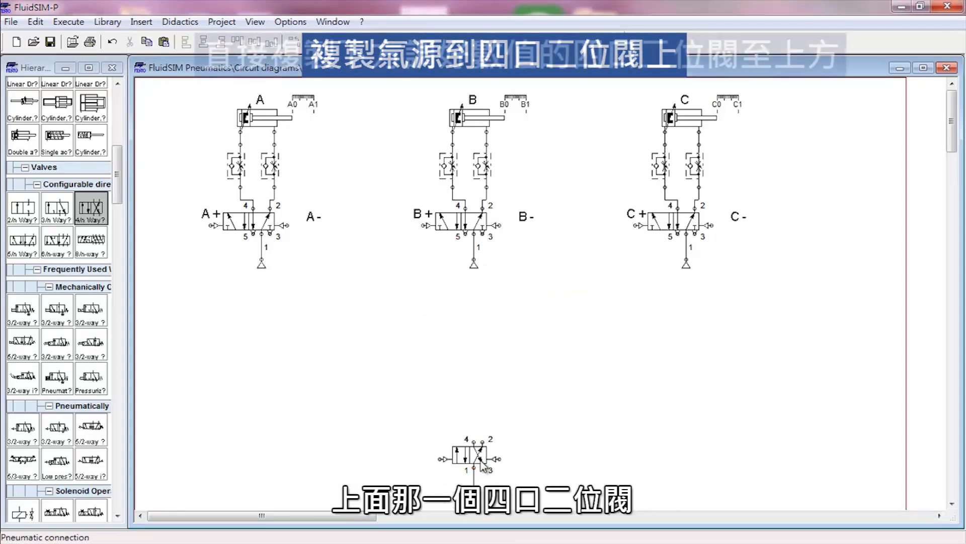
# Step: Duplicate the 4/n way valve above the original, set its initial position to the first one, and connect its port 1 to the original's port 4
pyautogui.click(479, 456)
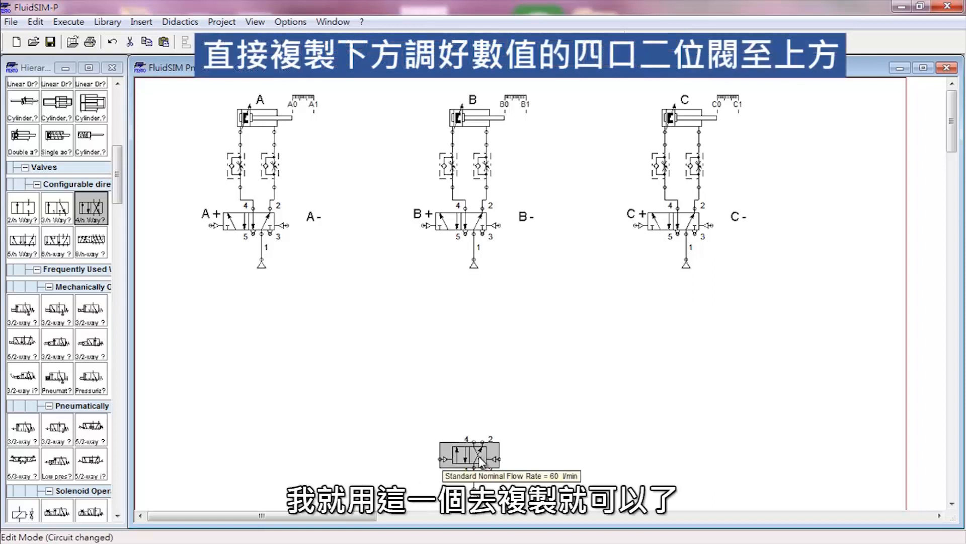
pyautogui.moveTo(479, 456); pyautogui.dragTo(478, 398)
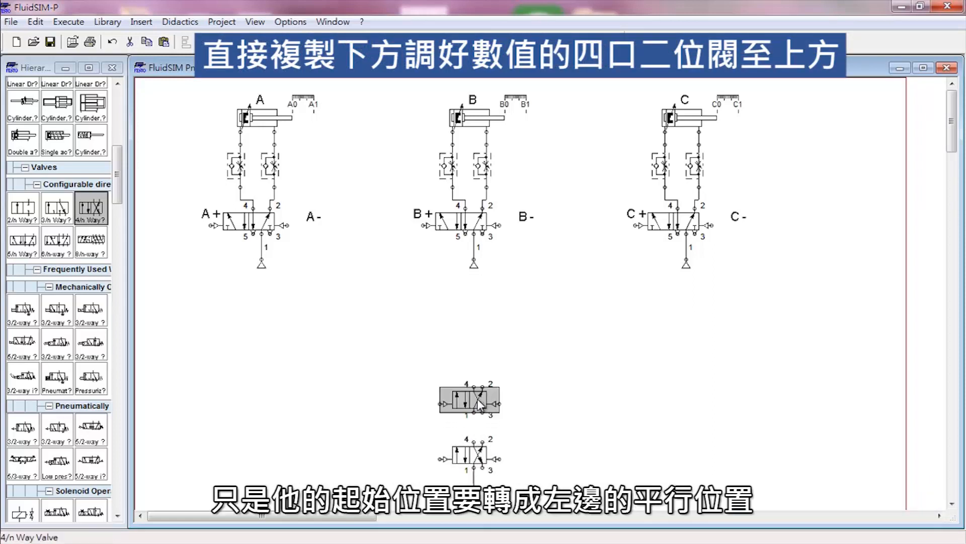
pyautogui.doubleClick(478, 399)
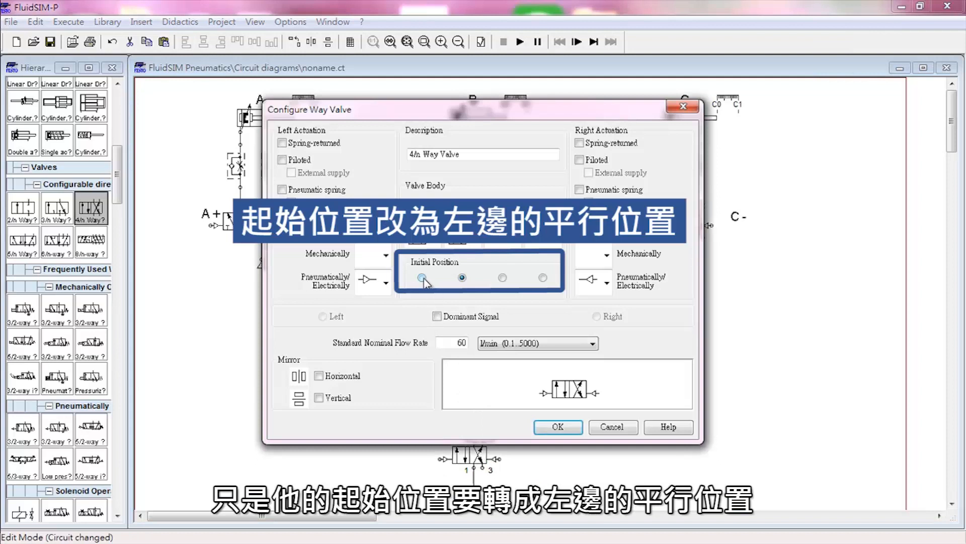
pyautogui.click(556, 427)
pyautogui.moveTo(473, 441); pyautogui.dragTo(473, 412)
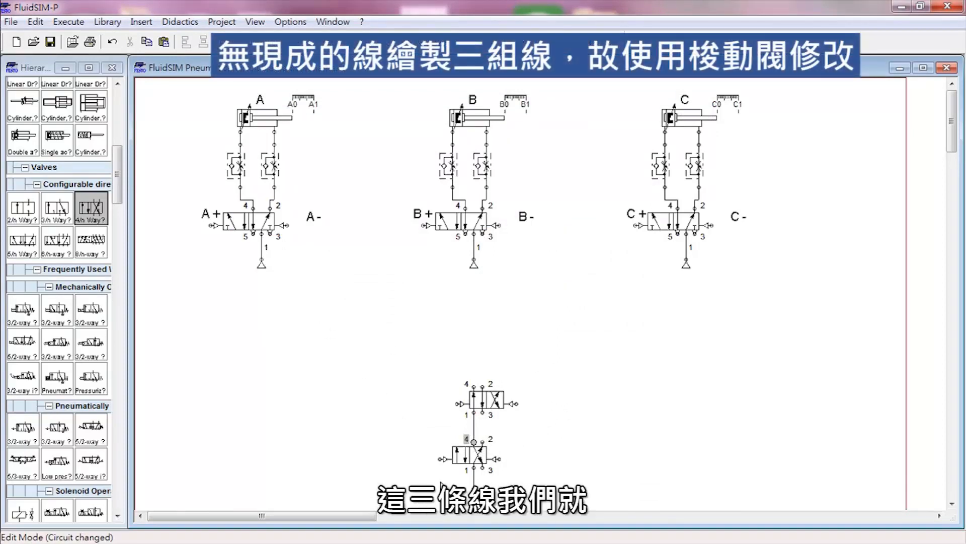
# Step: Move the two stacked 4/n way valves and their air supply further down, away from the cylinder circuits
pyautogui.scroll(-2, 441, 484)
pyautogui.moveTo(405, 470); pyautogui.dragTo(559, 320)
pyautogui.moveTo(496, 360); pyautogui.dragTo(491, 394)
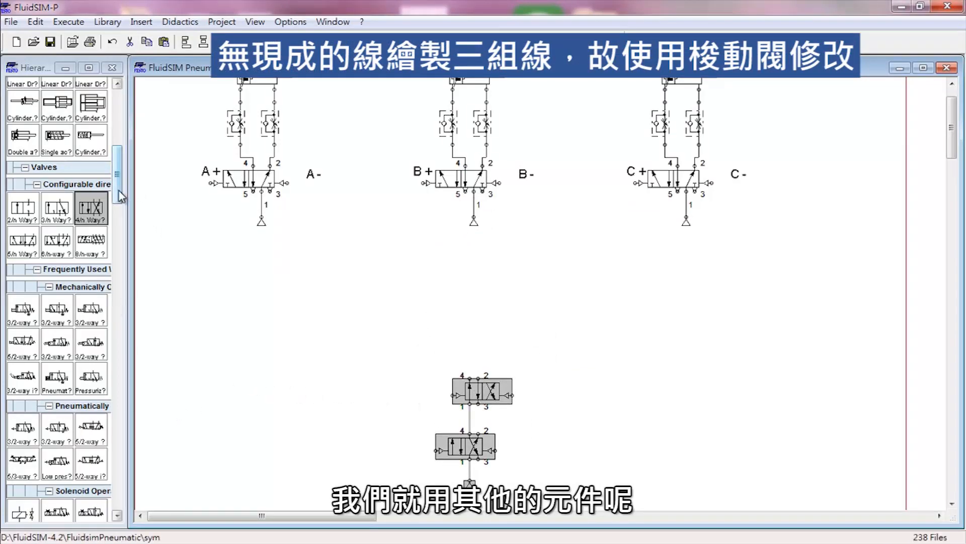
# Step: Place a shuttle valve below circuit A, pipe its ports together at a T-connection above it, and copy the T-connection to below circuit C
pyautogui.moveTo(119, 196); pyautogui.dragTo(120, 257)
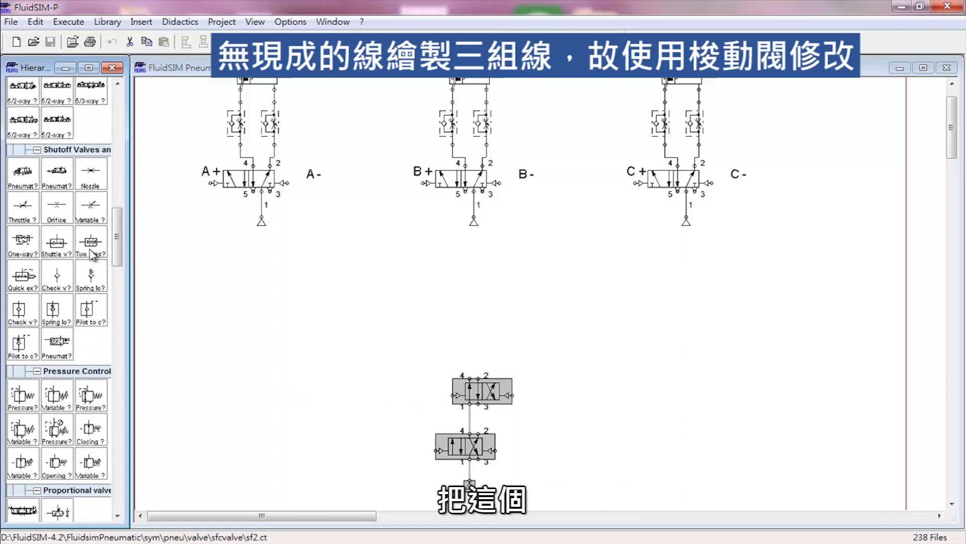
pyautogui.moveTo(61, 250); pyautogui.dragTo(149, 323)
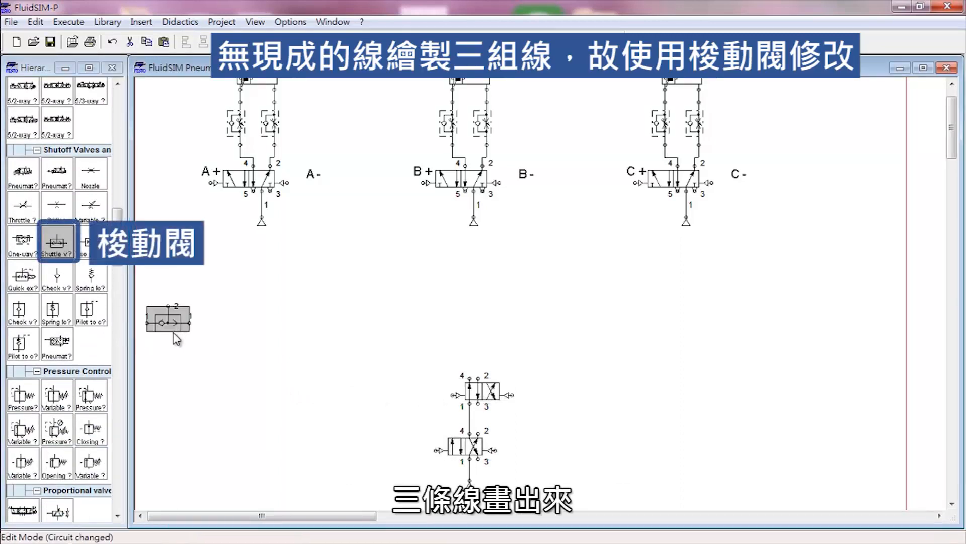
pyautogui.click(147, 324)
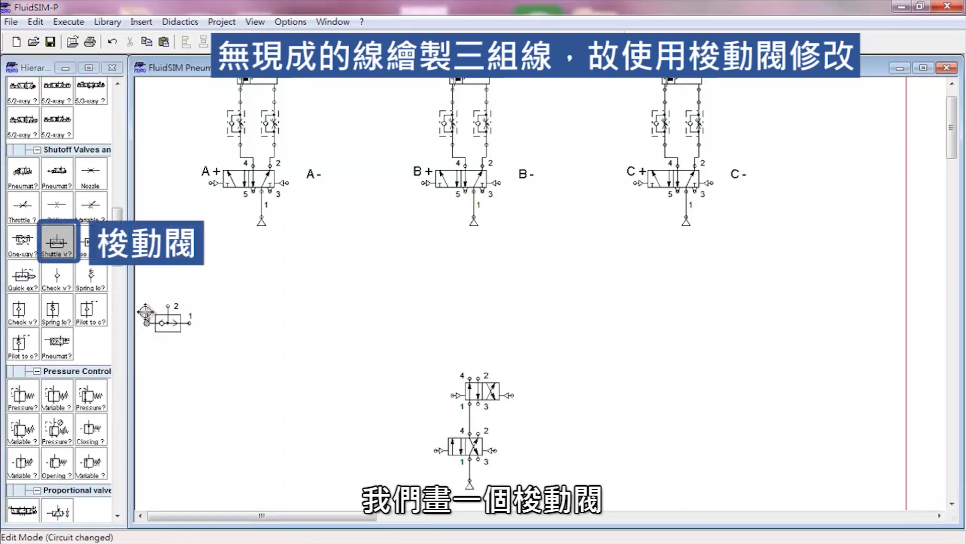
pyautogui.moveTo(165, 305); pyautogui.dragTo(163, 290)
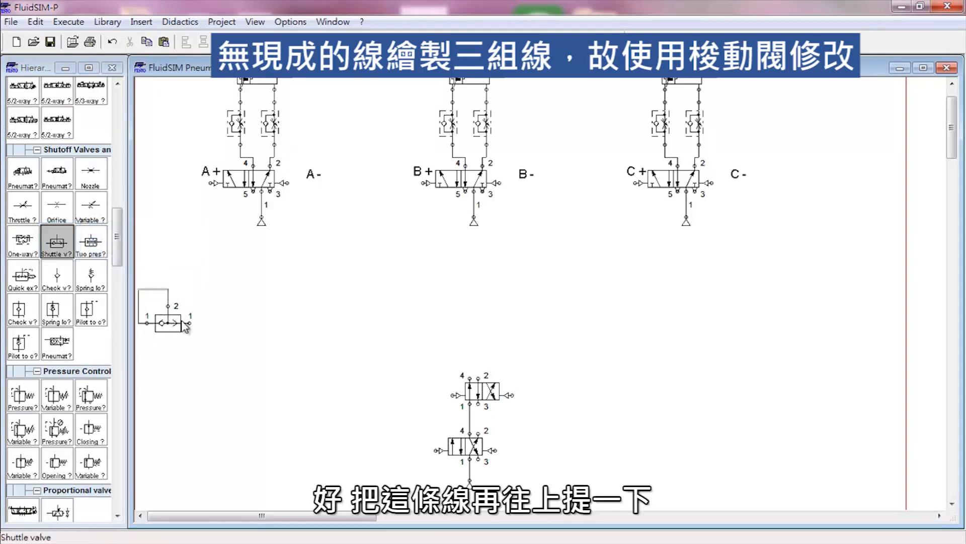
pyautogui.moveTo(192, 318); pyautogui.dragTo(771, 297)
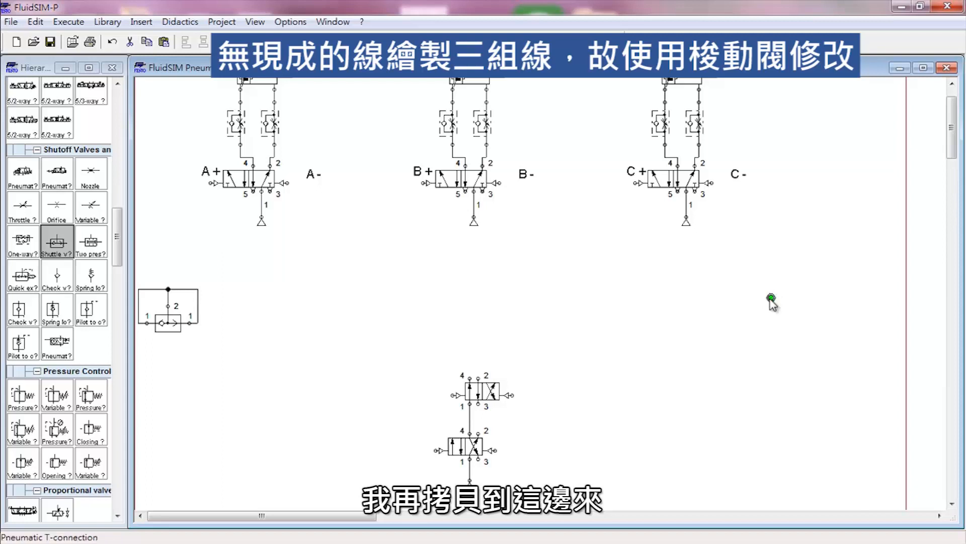
# Step: Delete the shuttle valve and join the two remaining T-connections with a straight horizontal line
pyautogui.click(172, 326)
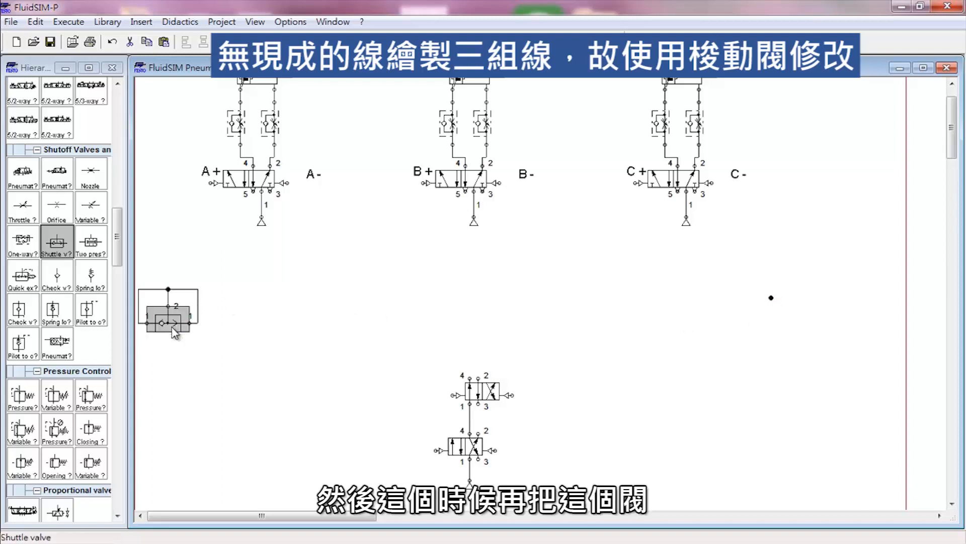
pyautogui.press('Delete')
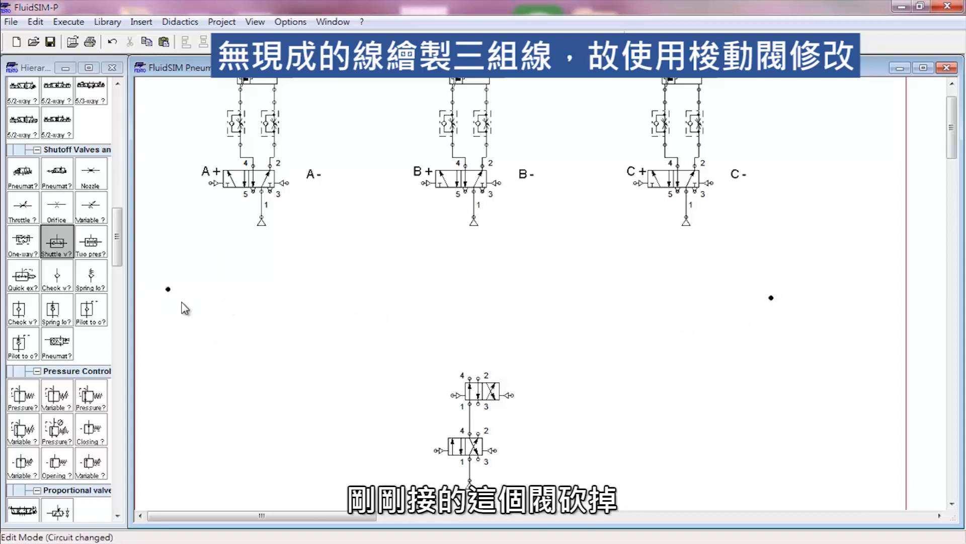
pyautogui.click(172, 291)
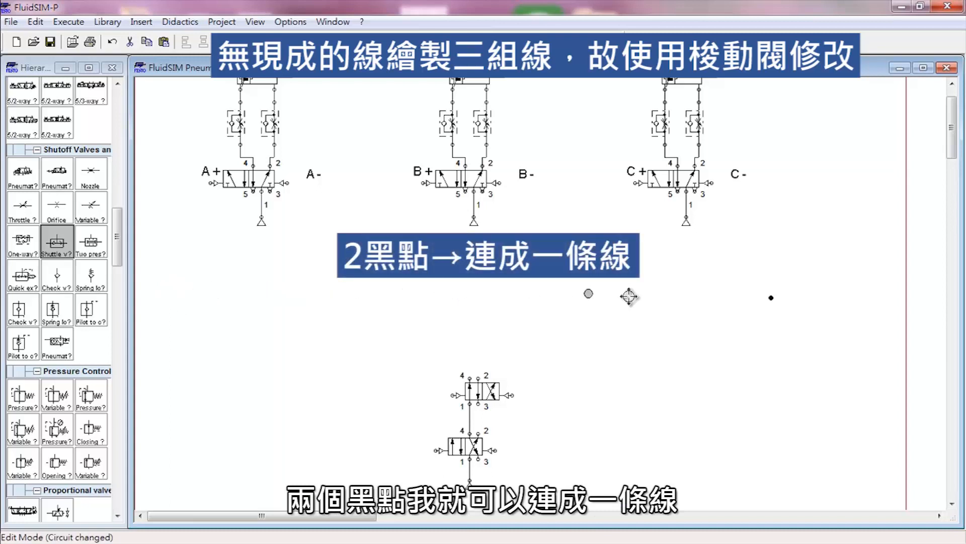
pyautogui.moveTo(769, 297); pyautogui.dragTo(778, 290)
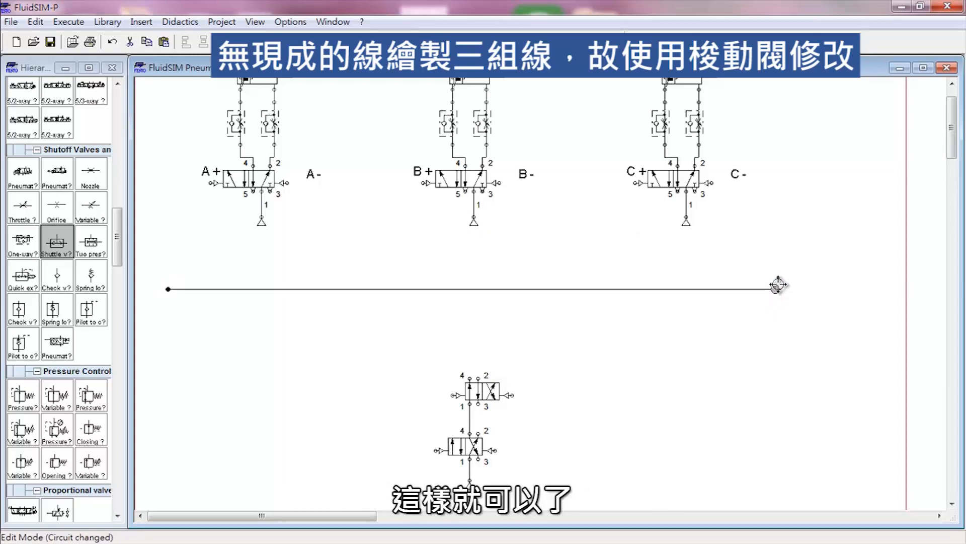
# Step: Make two copies of the horizontal line together with its T-connections
pyautogui.moveTo(151, 316); pyautogui.dragTo(809, 255)
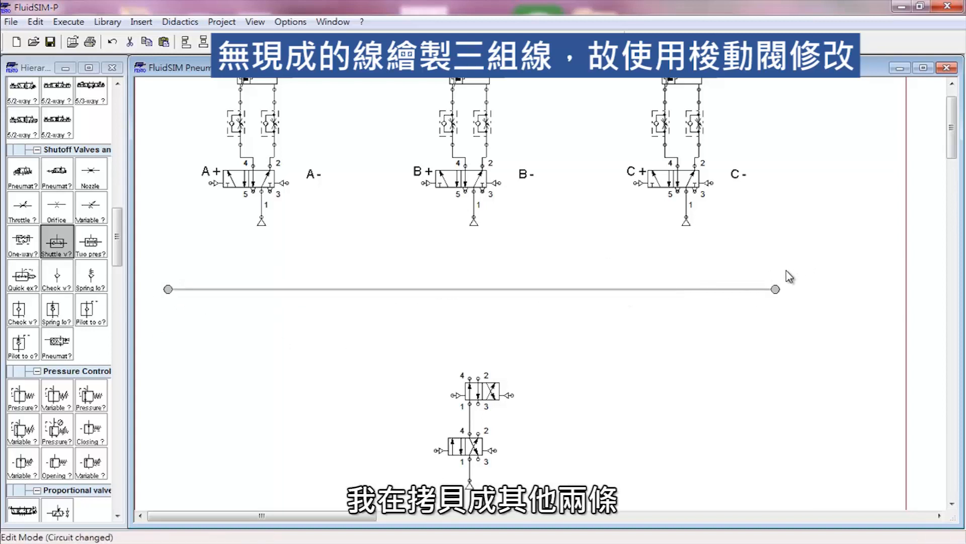
pyautogui.hotkey('ctrl', 'c')
pyautogui.hotkey('ctrl', 'v')
pyautogui.hotkey('ctrl', 'v')
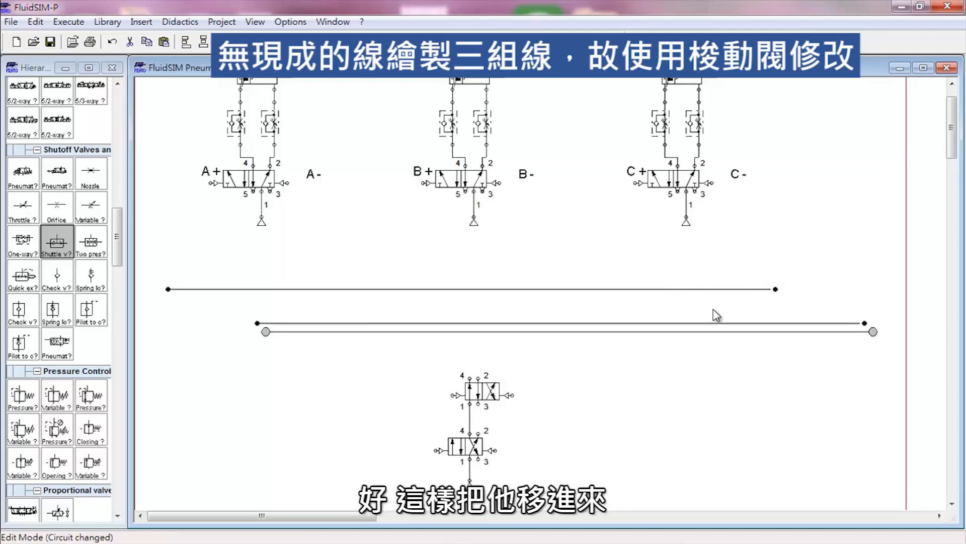
# Step: Move both line copies left and up so they lie directly beneath the original horizontal line
pyautogui.moveTo(250, 360); pyautogui.dragTo(888, 311)
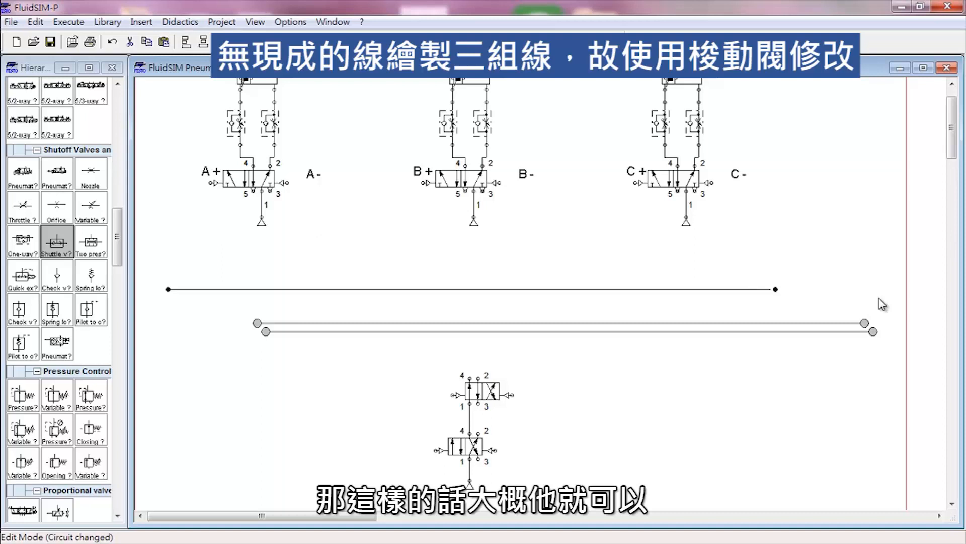
pyautogui.press('Left')
pyautogui.press('Left')
pyautogui.press('Left')
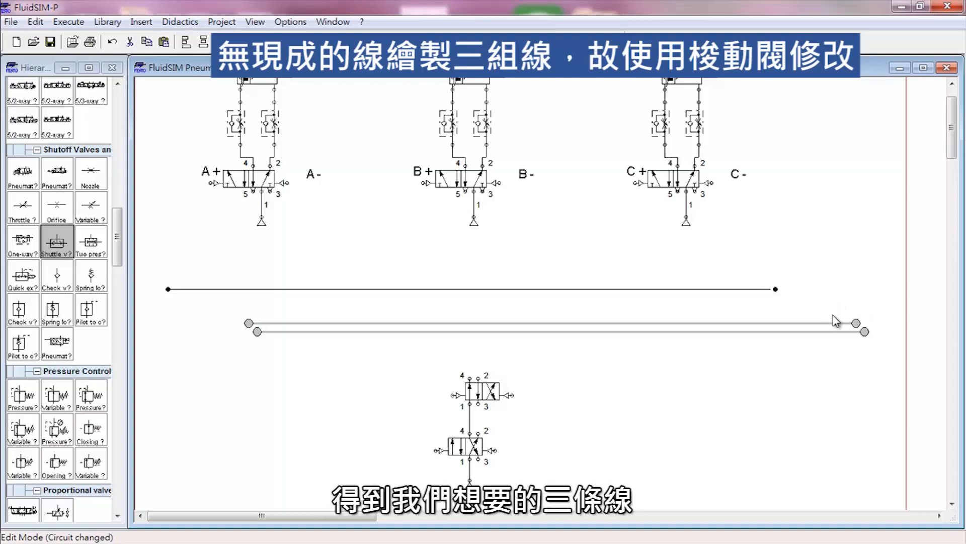
pyautogui.press('Left')
pyautogui.press('Left')
pyautogui.press('Left')
pyautogui.press('Left')
pyautogui.press('Left')
pyautogui.press('Left')
pyautogui.press('Left')
pyautogui.press('Left')
pyautogui.press('Left')
pyautogui.press('Left')
pyautogui.press('Left')
pyautogui.press('Left')
pyautogui.press('Left')
pyautogui.press('Left')
pyautogui.press('Left')
pyautogui.press('Left')
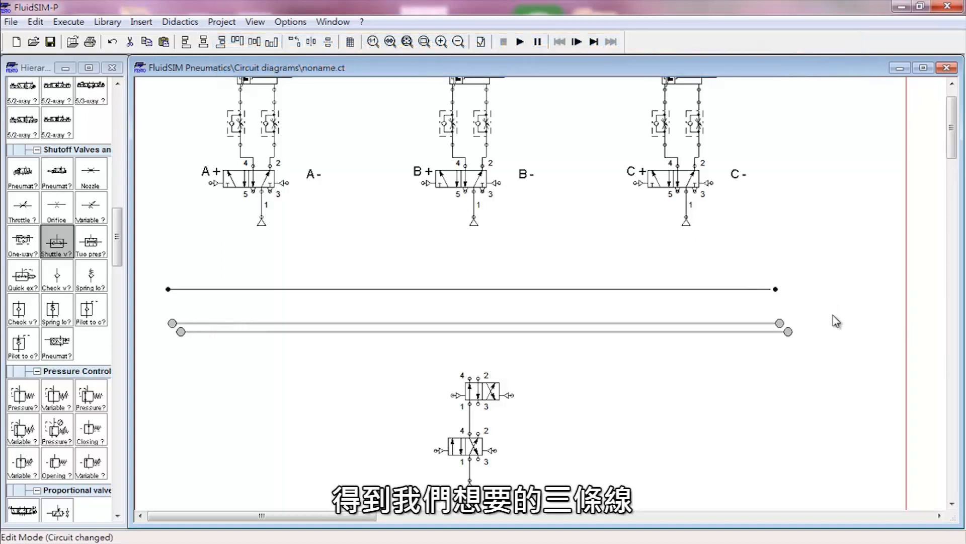
pyautogui.press('Up')
pyautogui.press('Up')
pyautogui.press('Up')
pyautogui.press('Up')
pyautogui.press('Up')
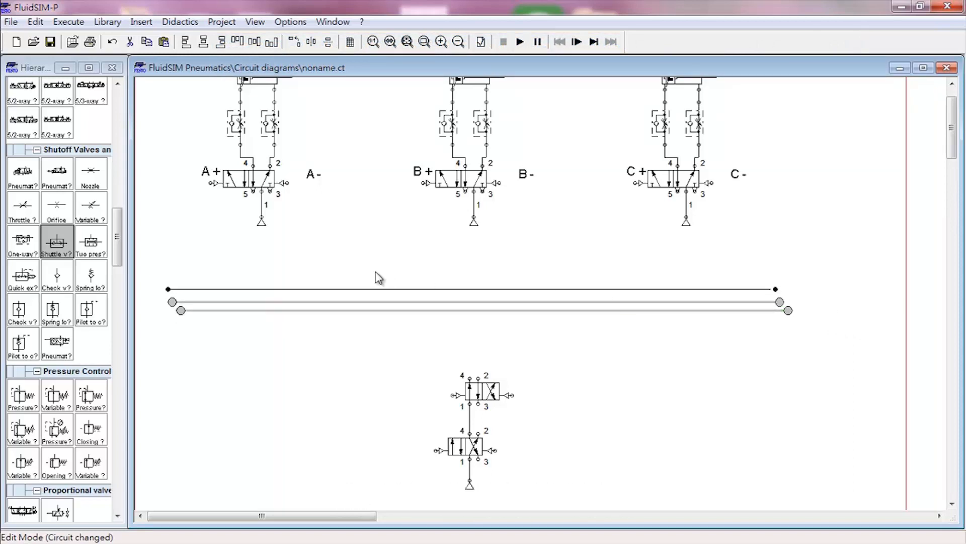
# Step: Adjust the T-connections so the three horizontal lines are evenly spaced and their ends are aligned
pyautogui.moveTo(164, 276); pyautogui.dragTo(809, 305)
pyautogui.click(800, 303)
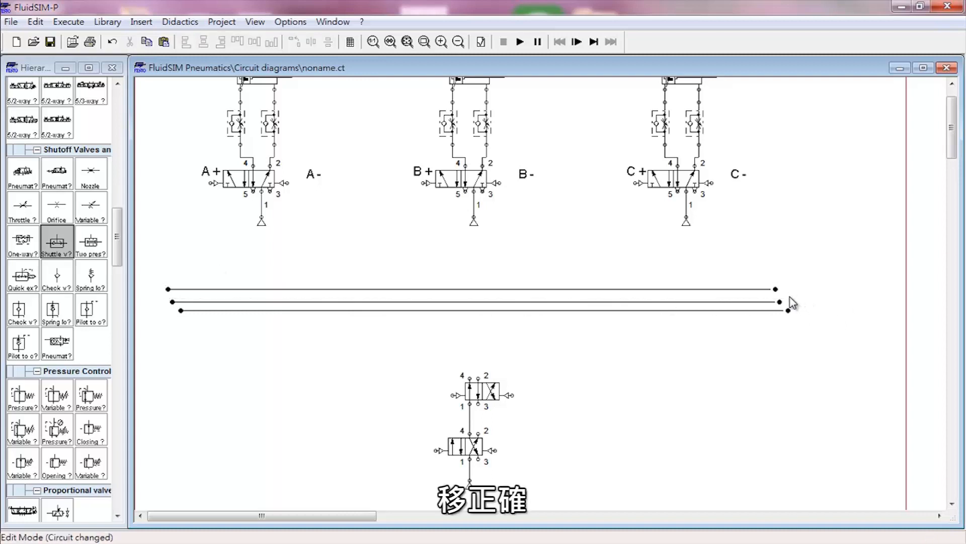
pyautogui.moveTo(789, 281); pyautogui.dragTo(806, 311)
pyautogui.press('Right')
pyautogui.press('Down')
pyautogui.press('Left')
# Step: Connect the upper 4/n way valve's port 4 to the first horizontal line and its port 2 to the second
pyautogui.click(509, 369)
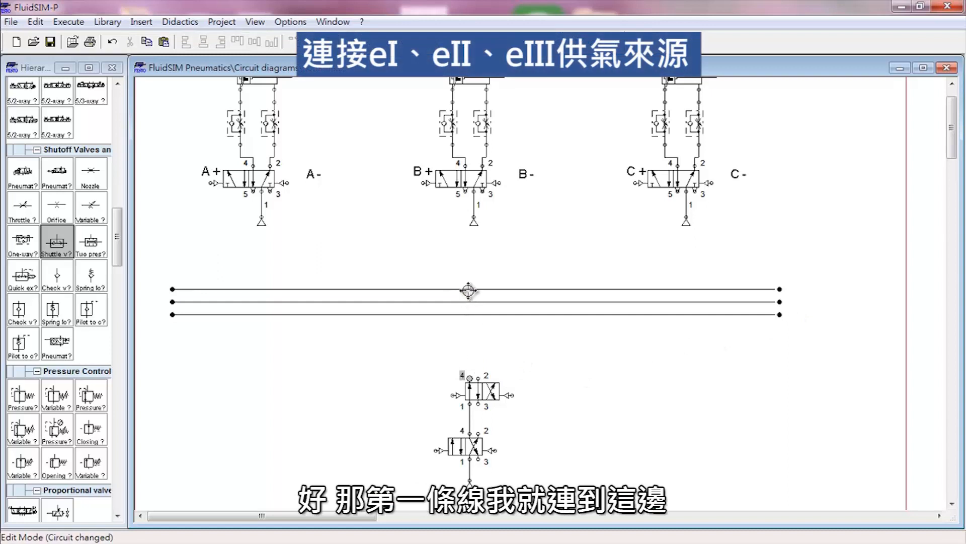
pyautogui.moveTo(468, 290)
pyautogui.mouseDown()
pyautogui.moveTo(478, 377)
pyautogui.moveTo(478, 302)
pyautogui.mouseUp()
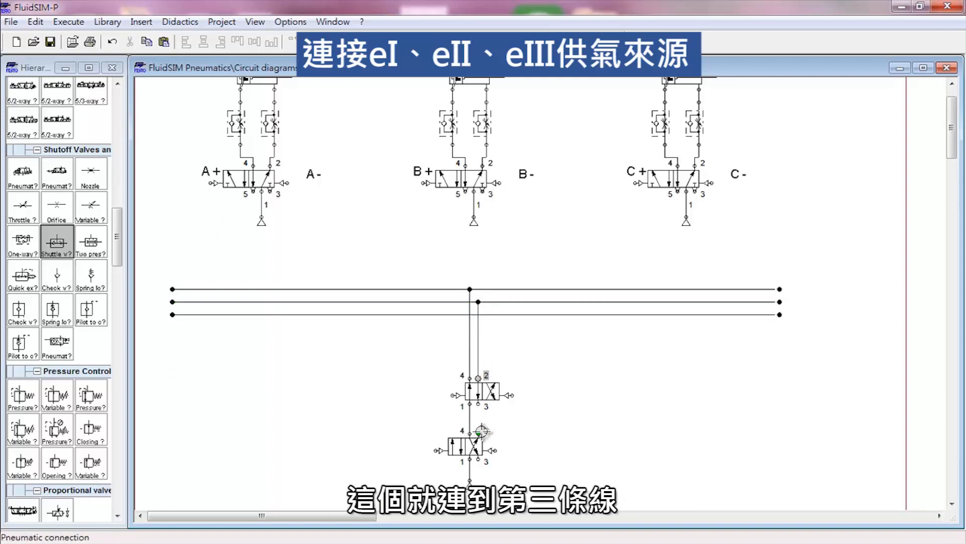
# Step: Connect the lower valve's port 2, routed between the two valves, and the upper valve's left pilot port to the third horizontal line
pyautogui.moveTo(478, 433); pyautogui.dragTo(572, 315)
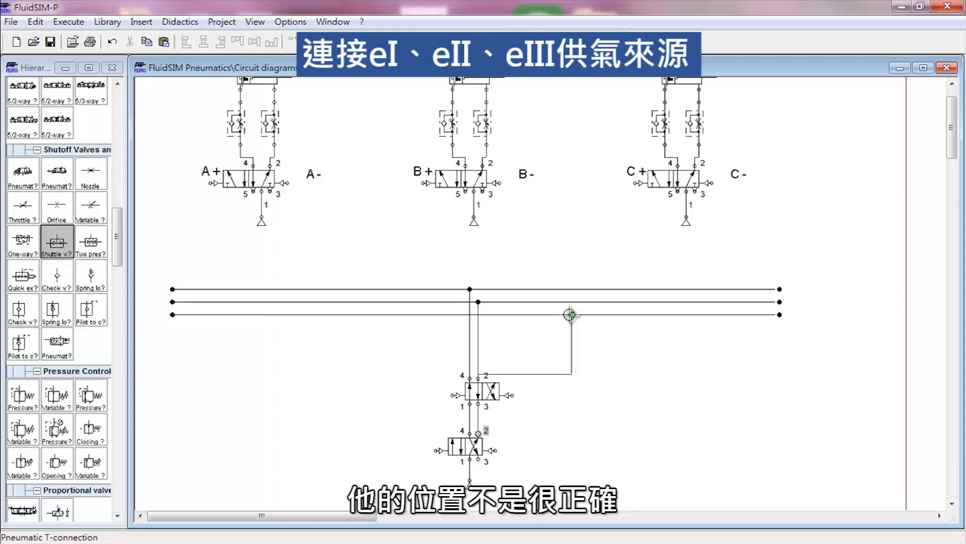
pyautogui.moveTo(518, 373); pyautogui.dragTo(526, 416)
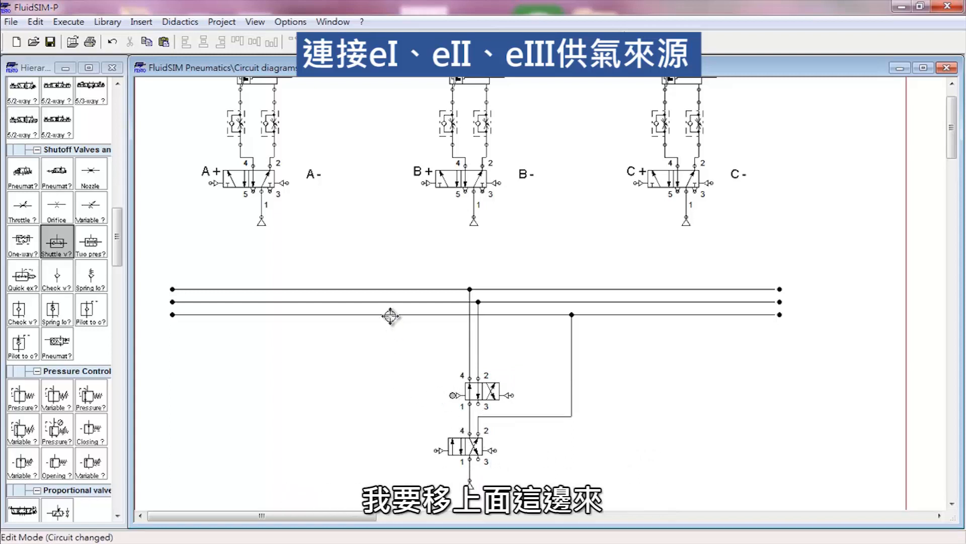
pyautogui.moveTo(391, 315); pyautogui.dragTo(451, 395)
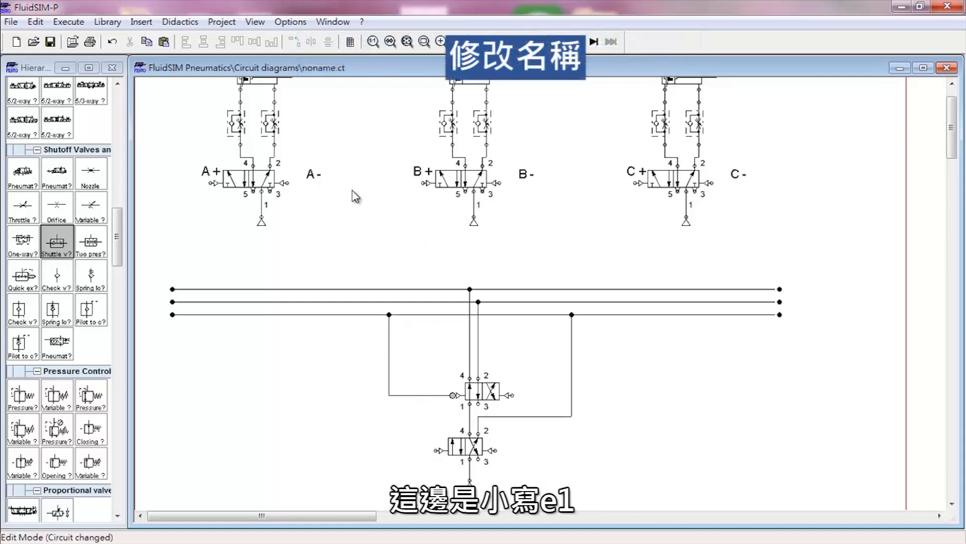
# Step: Copy the B+ label beside the lower 4/n way valve's left pilot port and change its text to eI
pyautogui.moveTo(420, 181); pyautogui.dragTo(431, 440)
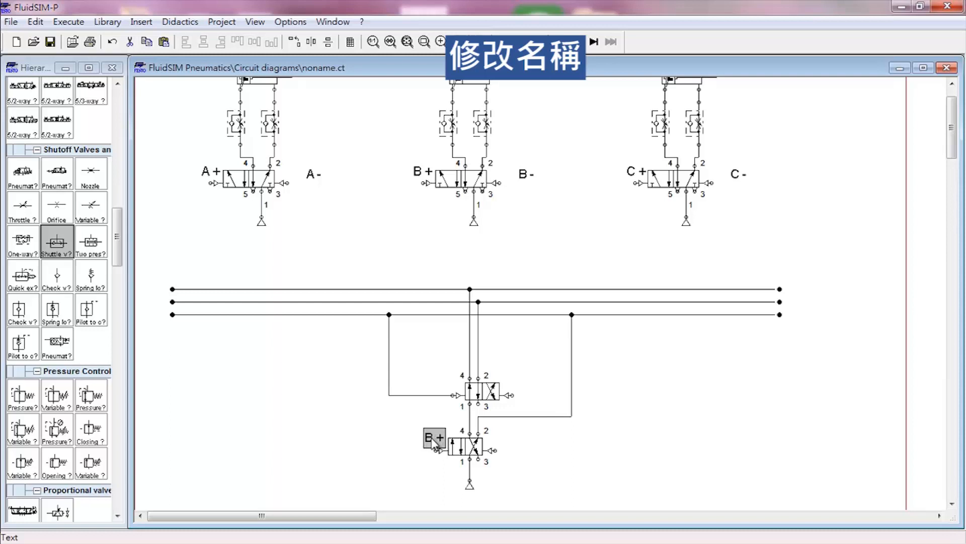
pyautogui.doubleClick(434, 443)
pyautogui.write('e1')
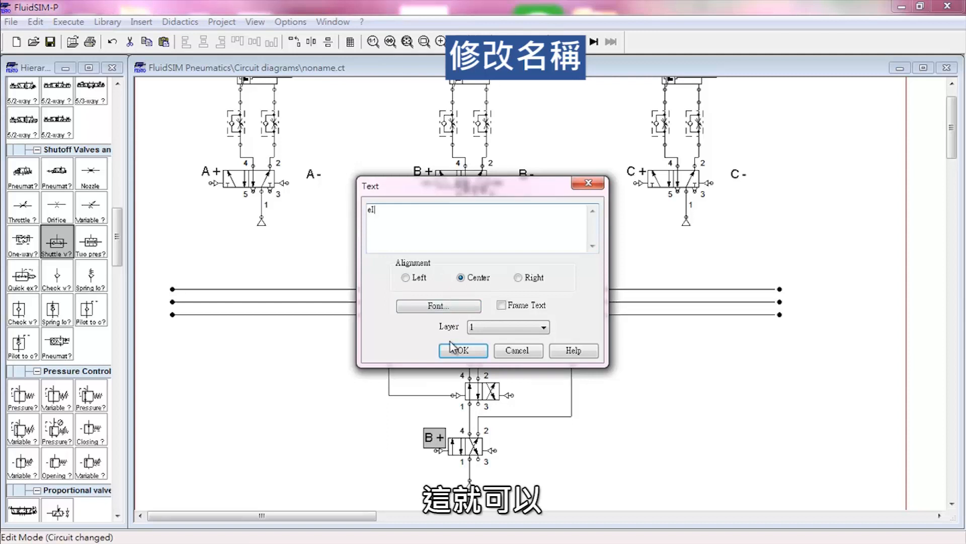
pyautogui.click(453, 349)
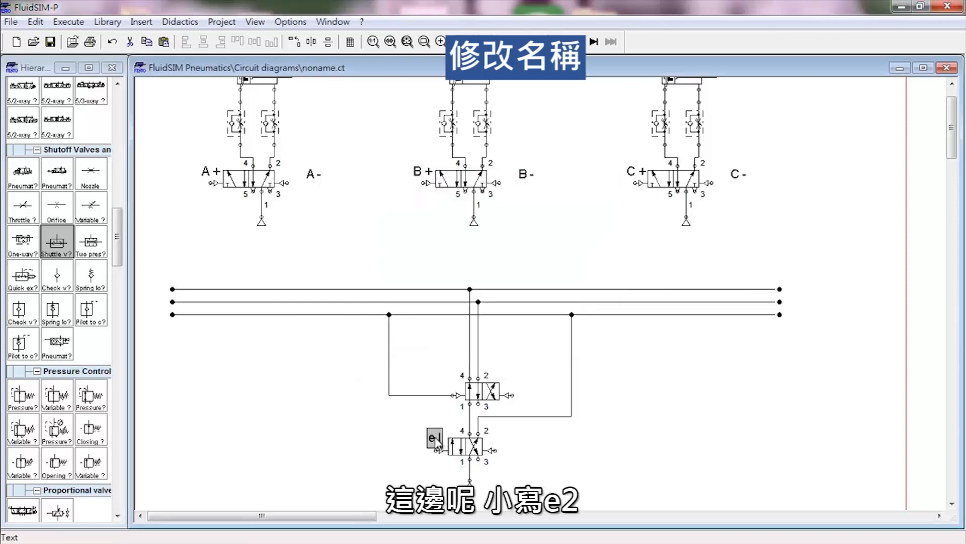
# Step: Copy the eI label beside the upper 4/n way valve's right pilot port and change its text to eII
pyautogui.moveTo(522, 378); pyautogui.dragTo(521, 378)
pyautogui.doubleClick(521, 379)
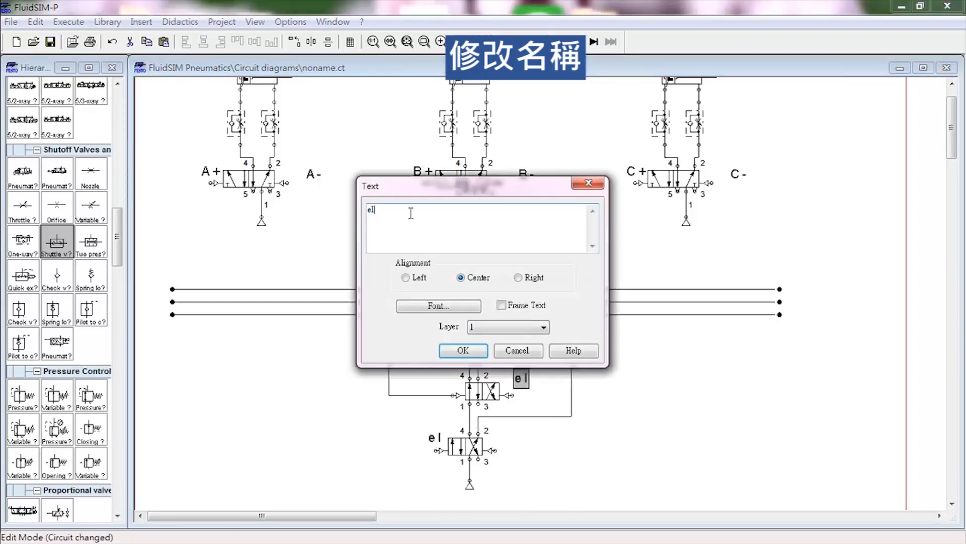
pyautogui.click(459, 350)
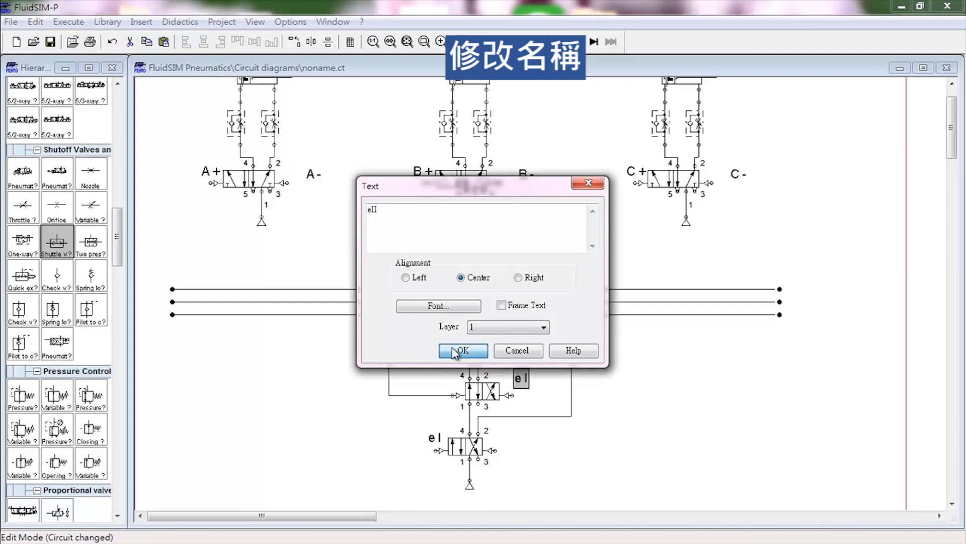
# Step: Copy the eII label beside the lower 4/n way valve's right pilot port and change its text to eIII
pyautogui.moveTo(525, 389); pyautogui.dragTo(517, 448)
pyautogui.doubleClick(516, 446)
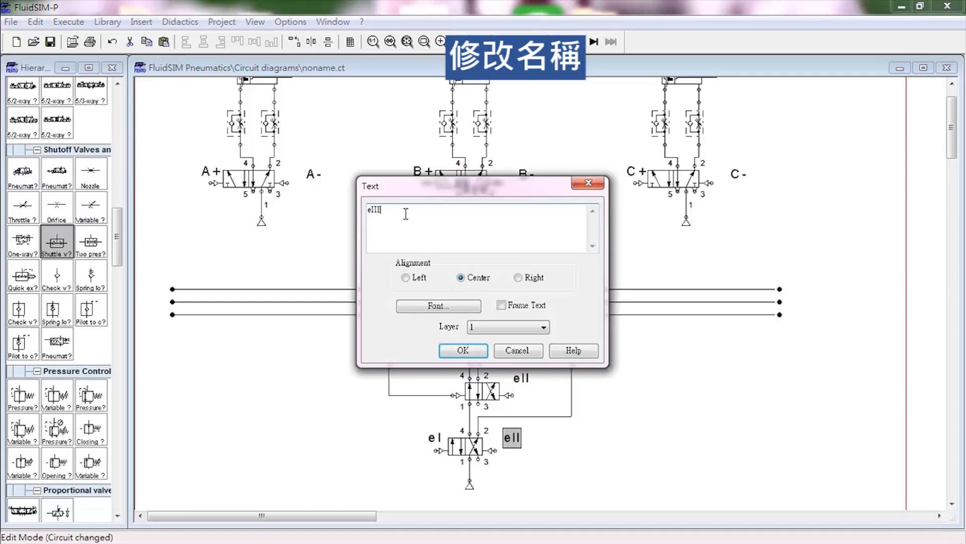
pyautogui.click(459, 351)
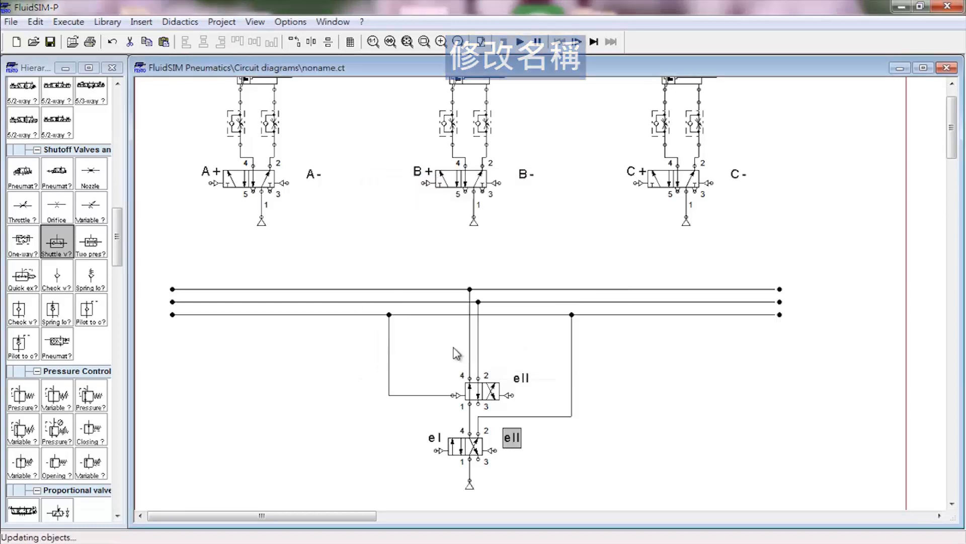
# Step: Place a manually operated 3/2-way valve to the left of the lower group valve and rotate it 90° clockwise
pyautogui.click(418, 497)
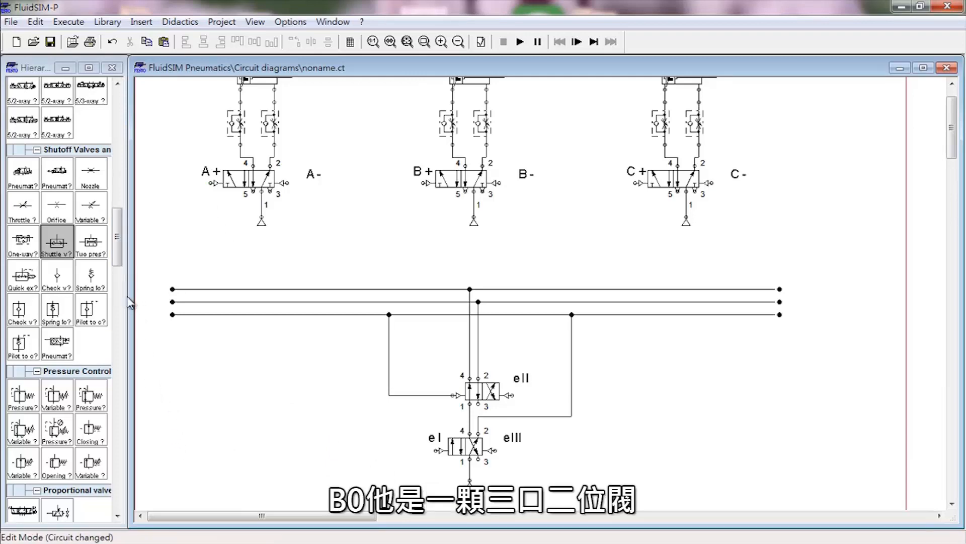
pyautogui.moveTo(119, 254); pyautogui.dragTo(285, 462)
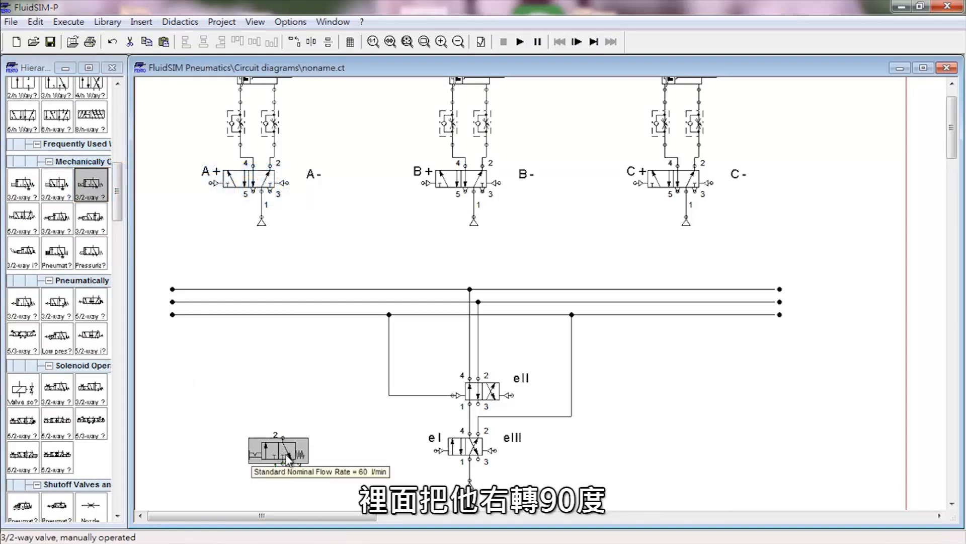
pyautogui.keyDown('ctrl'); pyautogui.keyDown('shift'); pyautogui.doubleClick(288, 460); pyautogui.keyUp('shift'); pyautogui.keyUp('ctrl')
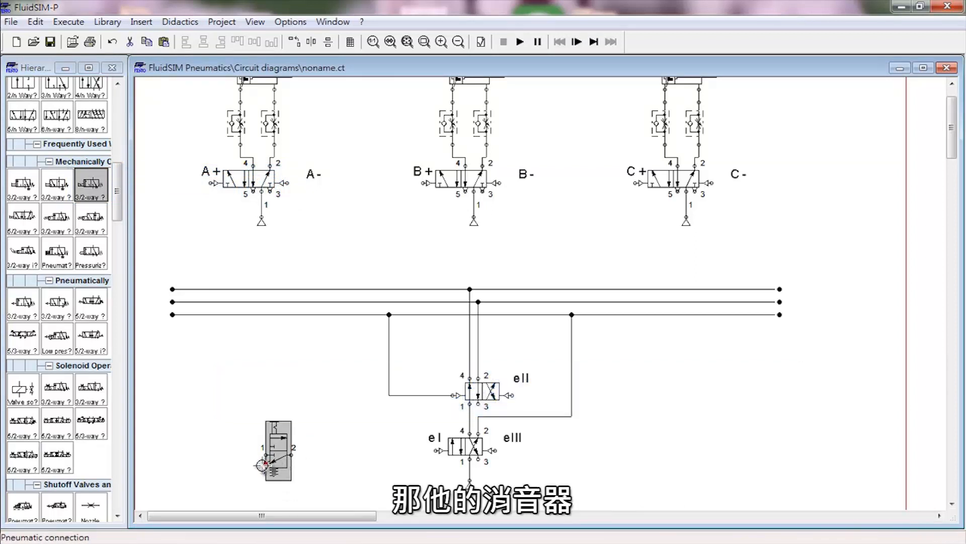
# Step: Terminate port 3 of the rotated 3/2-way valve with the exhaust symbol mounted directly on the valve
pyautogui.doubleClick(266, 462)
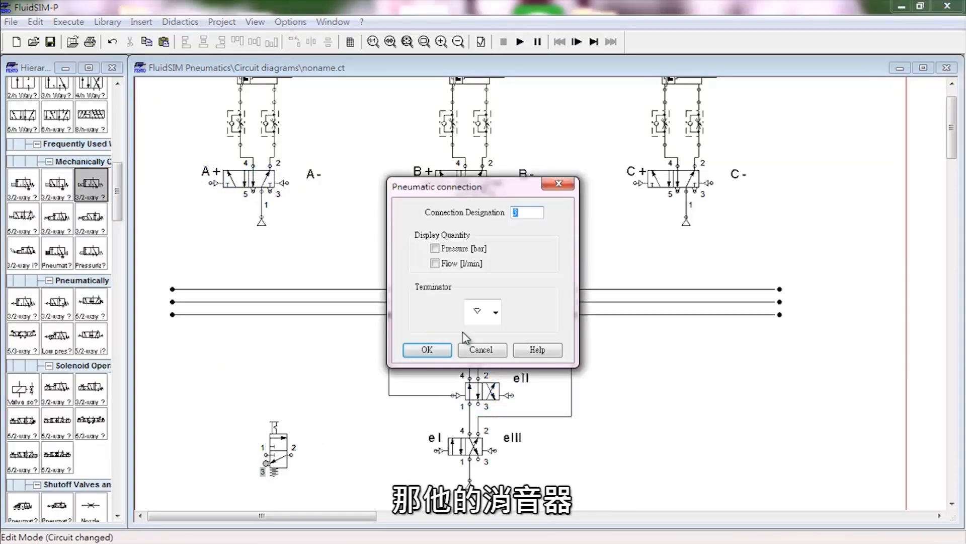
pyautogui.click(495, 313)
pyautogui.click(476, 382)
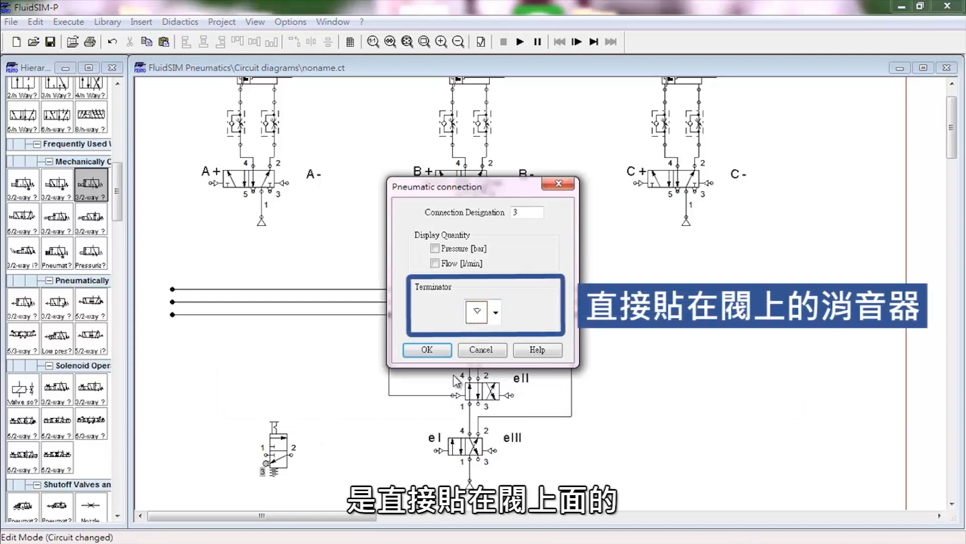
pyautogui.click(427, 351)
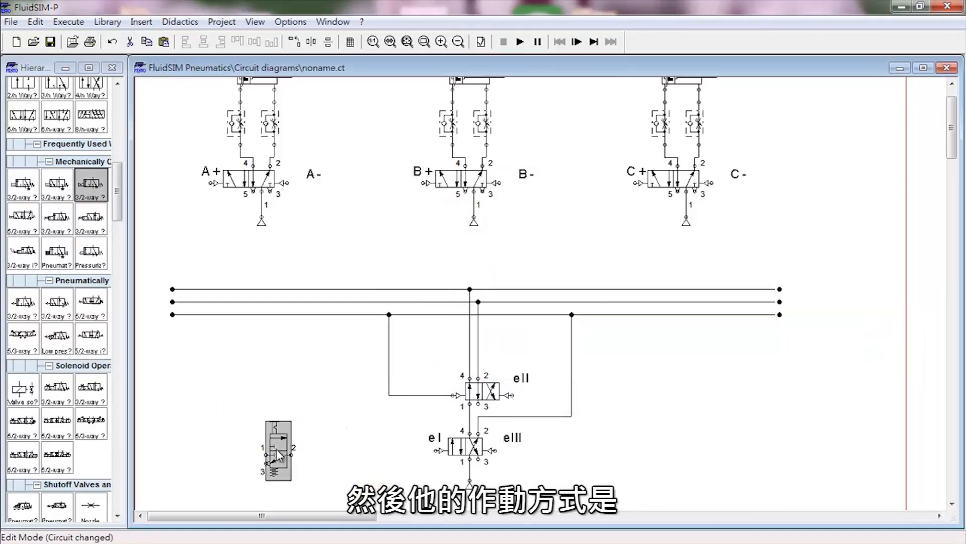
# Step: Change the 3/2-way valve's left actuation from manual to the mechanical roller
pyautogui.doubleClick(278, 446)
pyautogui.click(385, 254)
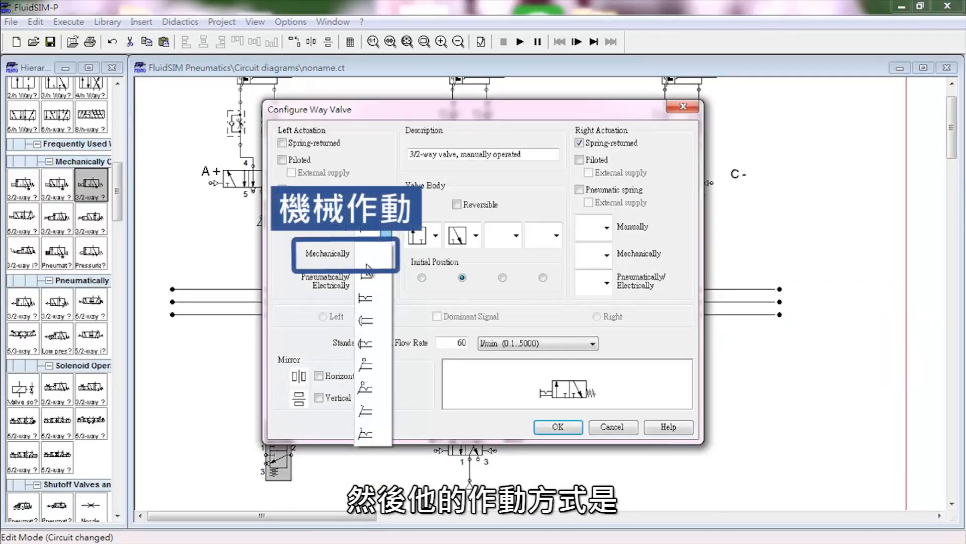
pyautogui.click(369, 261)
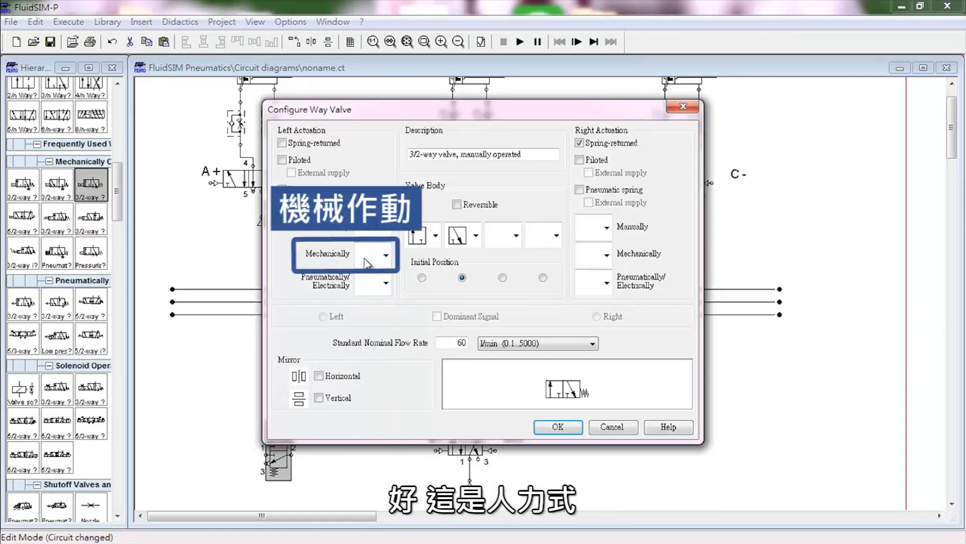
pyautogui.click(386, 256)
pyautogui.click(367, 327)
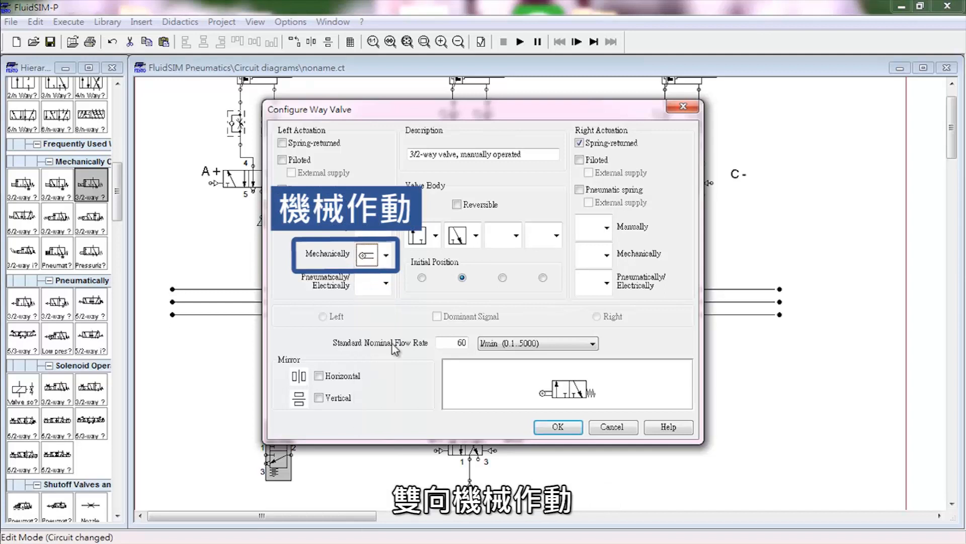
pyautogui.click(556, 427)
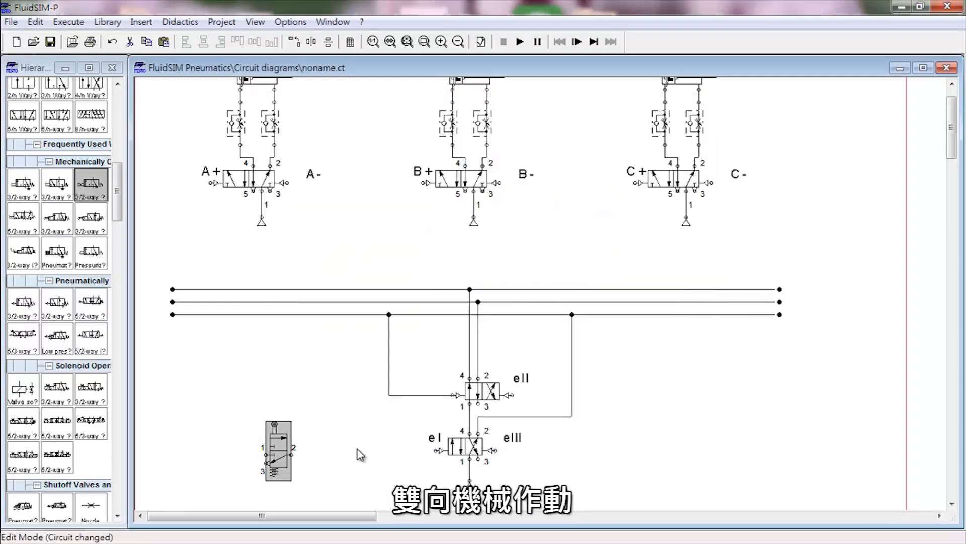
# Step: Label the valve's roller b0 and shift the valve level with the lower group valve's left pilot port
pyautogui.doubleClick(273, 423)
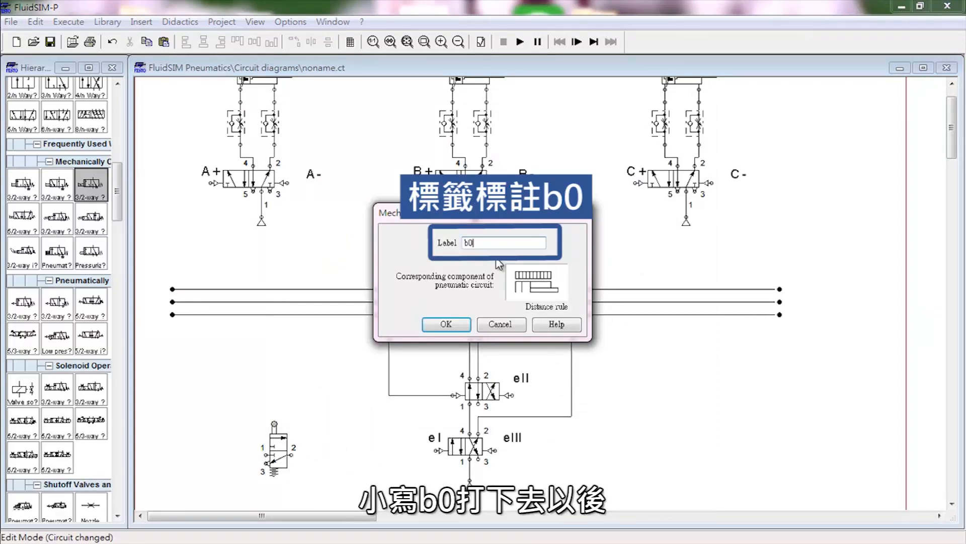
pyautogui.click(441, 326)
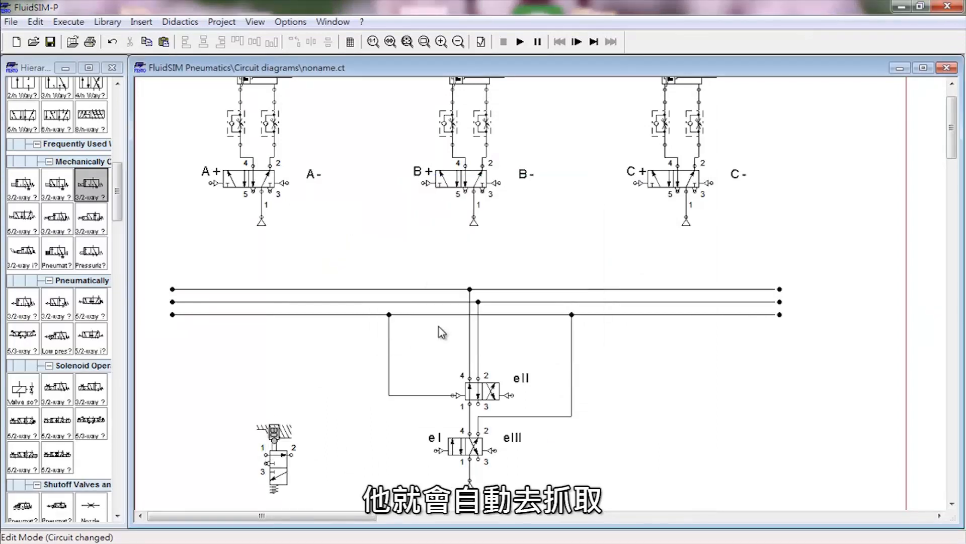
pyautogui.moveTo(272, 461); pyautogui.dragTo(263, 458)
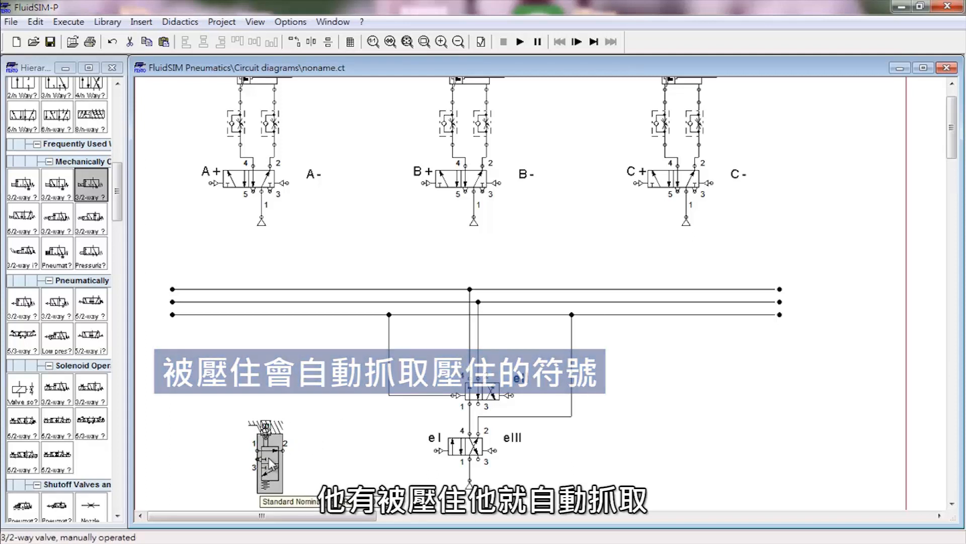
# Step: Copy the b0 roller valve to its right and change the copy's left actuation to a manual push button
pyautogui.moveTo(267, 469); pyautogui.dragTo(354, 455)
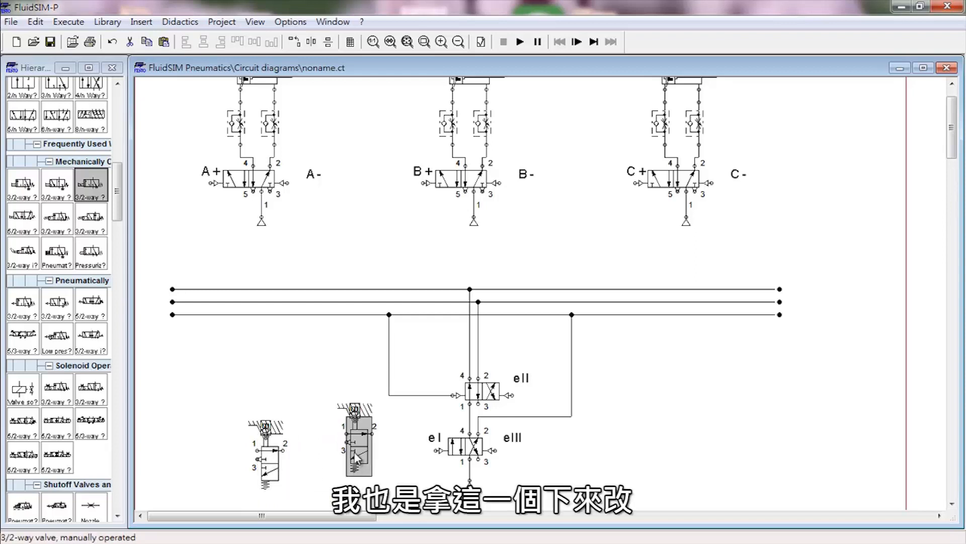
pyautogui.doubleClick(355, 439)
pyautogui.click(370, 256)
pyautogui.click(366, 280)
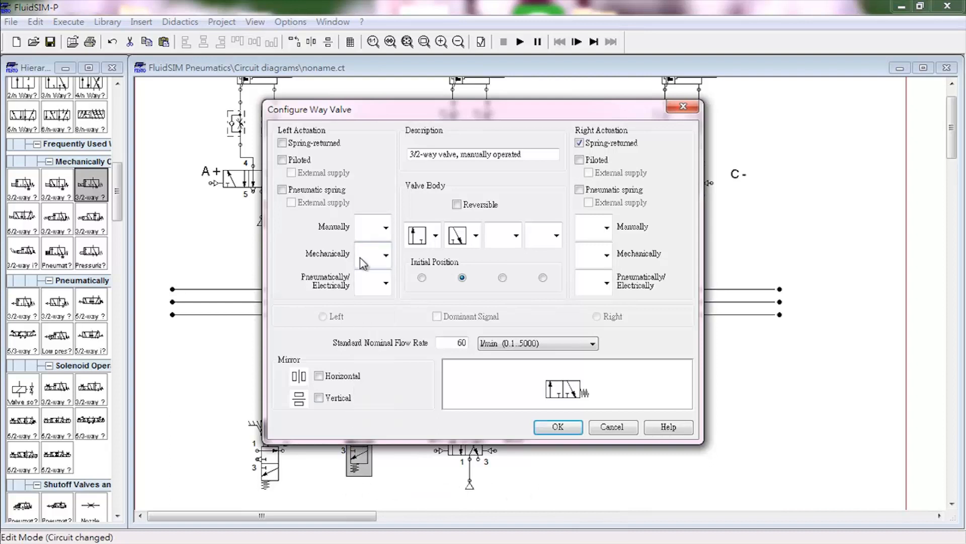
pyautogui.click(386, 227)
pyautogui.click(368, 326)
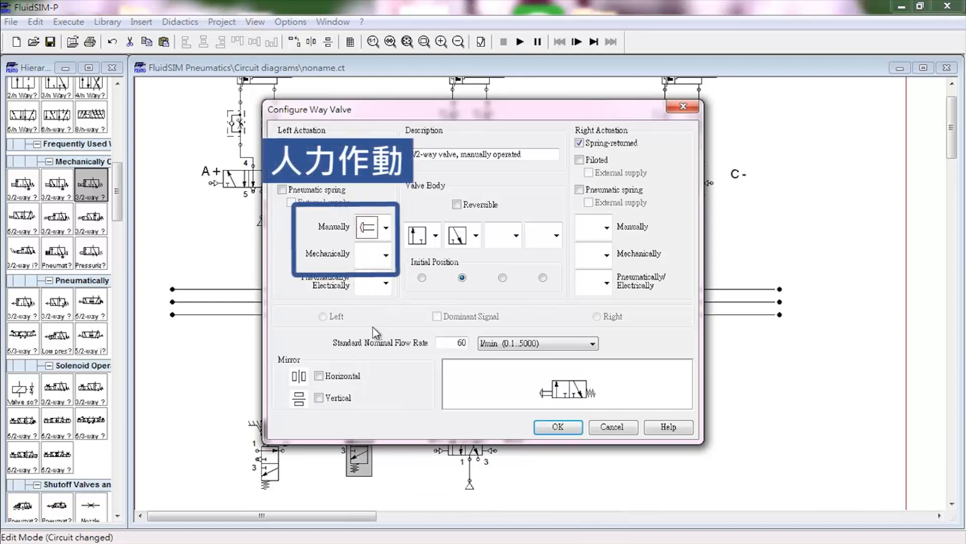
pyautogui.click(555, 426)
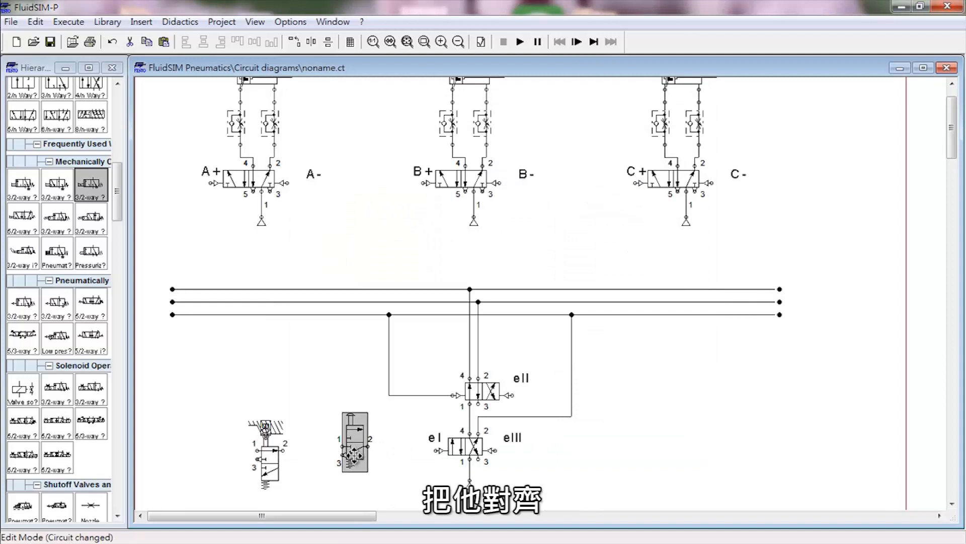
# Step: Connect the third group line through the b0 valve and the push-button valve in series to the eI pilot port
pyautogui.moveTo(354, 457); pyautogui.dragTo(436, 451)
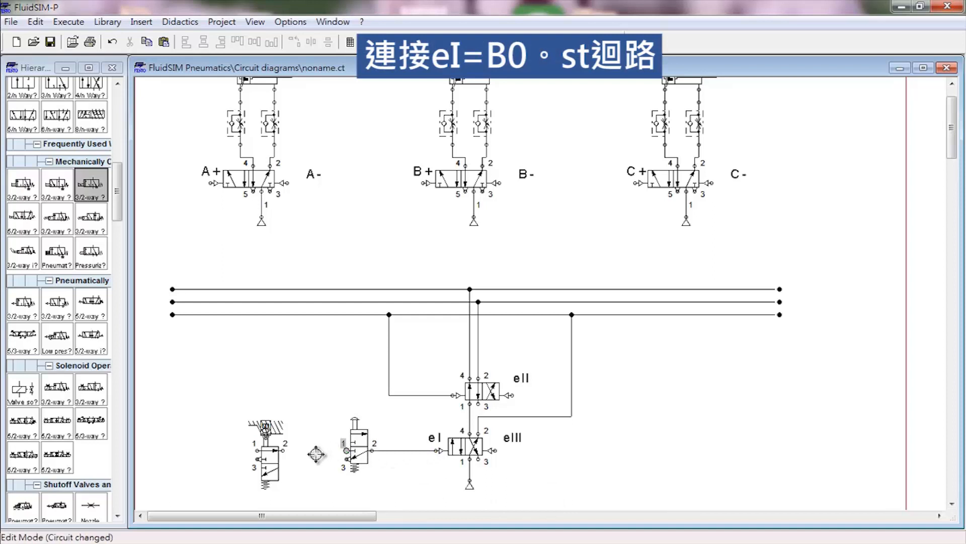
pyautogui.moveTo(286, 451); pyautogui.dragTo(346, 451)
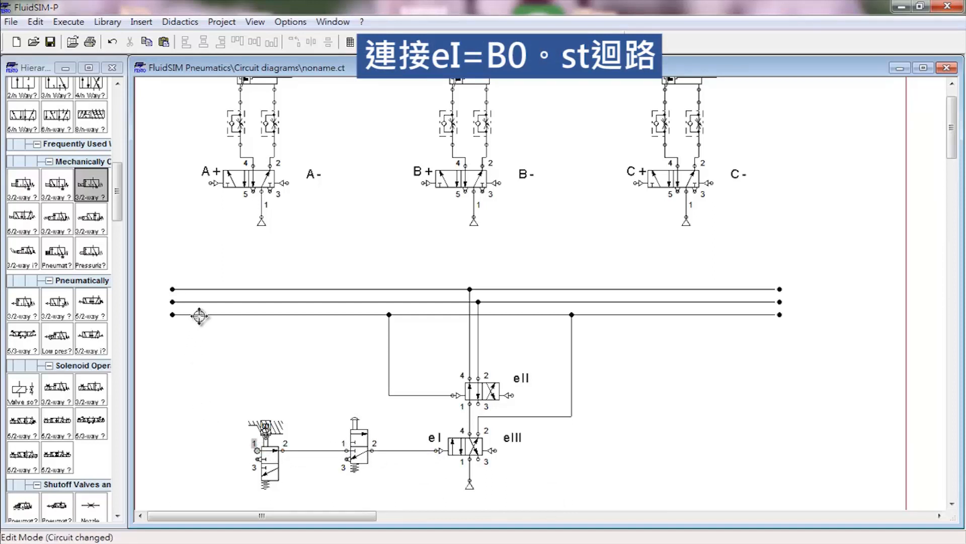
pyautogui.moveTo(198, 315); pyautogui.dragTo(257, 449)
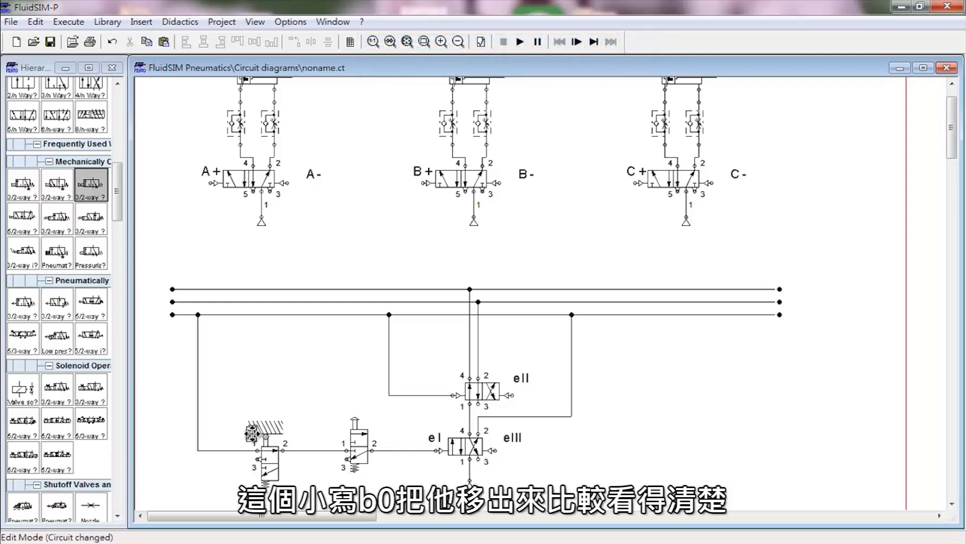
# Step: Copy the eI label beside the push-button valve and change its text to ST
pyautogui.click(434, 437)
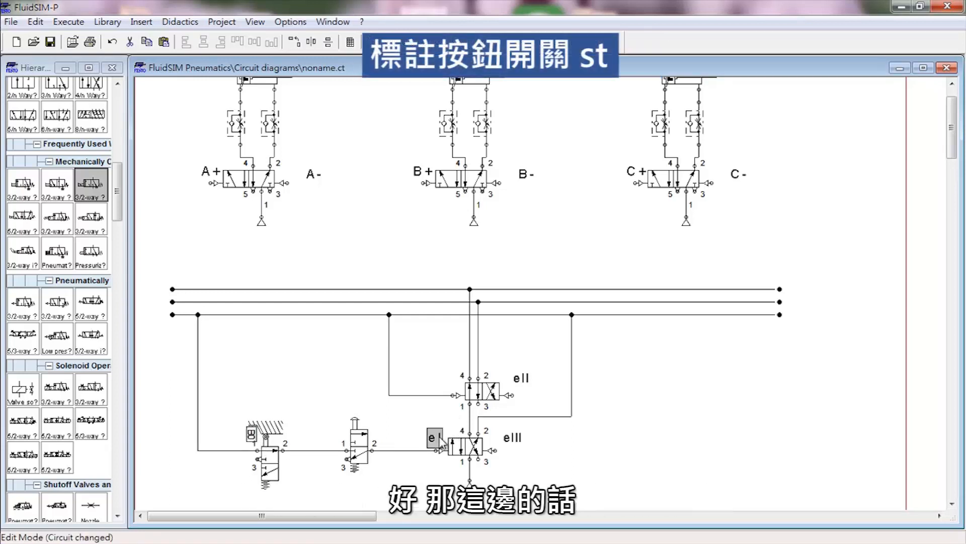
pyautogui.moveTo(348, 412); pyautogui.dragTo(374, 413)
pyautogui.doubleClick(371, 416)
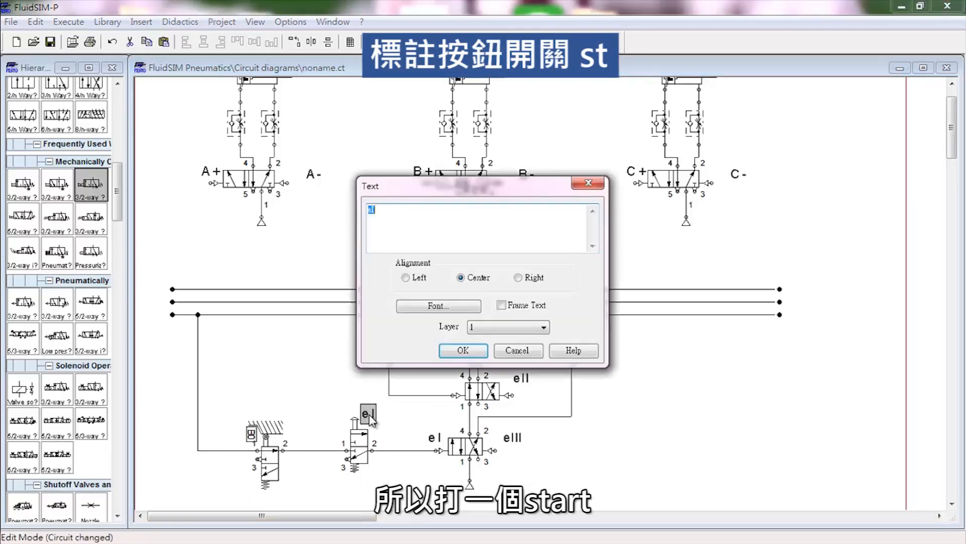
pyautogui.write('ST')
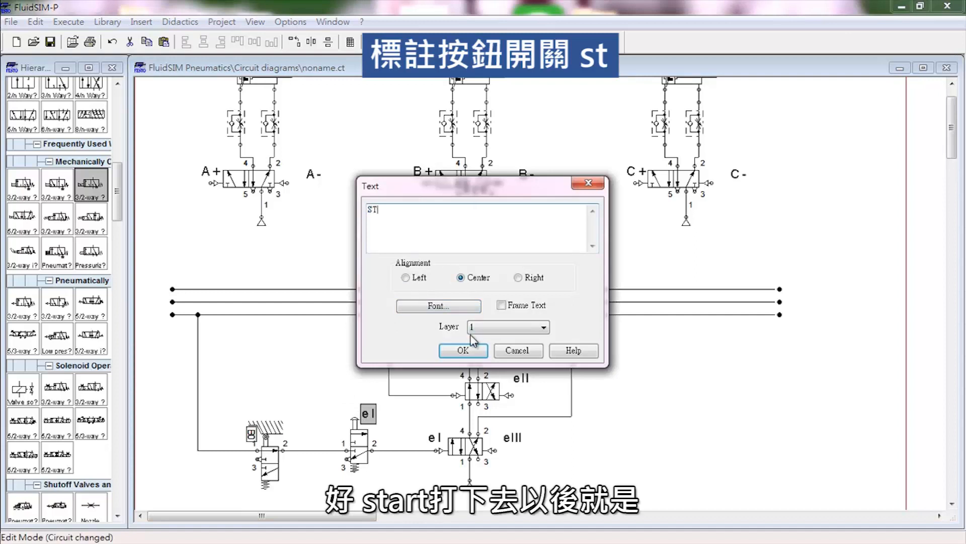
pyautogui.click(465, 351)
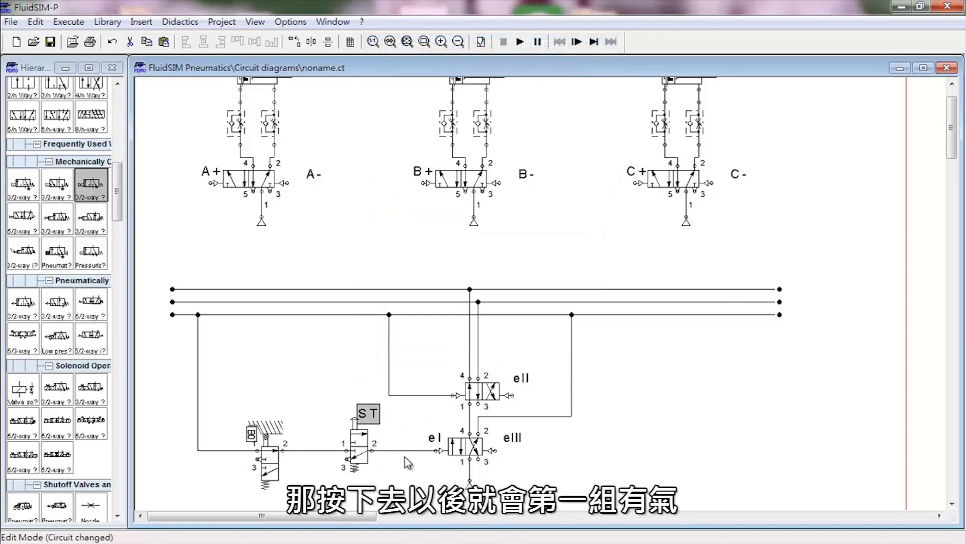
# Step: Copy the eI label to the left end of the first group line and change its text to I
pyautogui.click(435, 438)
pyautogui.moveTo(173, 292); pyautogui.dragTo(158, 285)
pyautogui.doubleClick(160, 288)
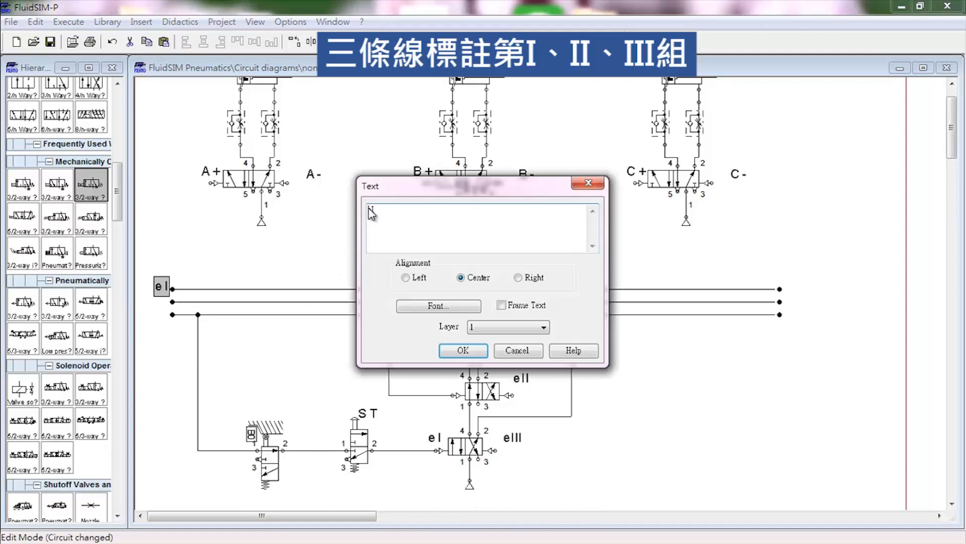
pyautogui.click(466, 351)
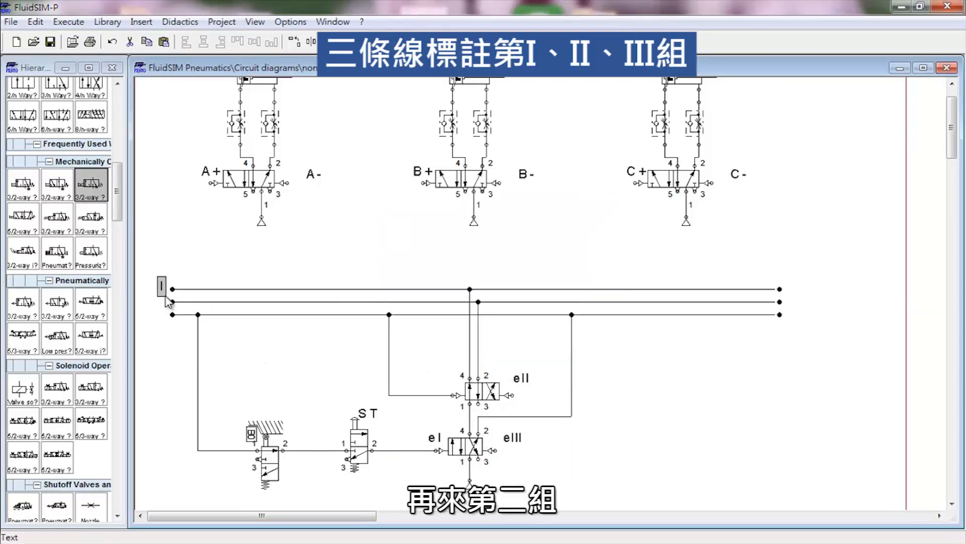
# Step: Copy the I label to the left end of the second group line and change its text to II
pyautogui.moveTo(166, 301); pyautogui.dragTo(166, 315)
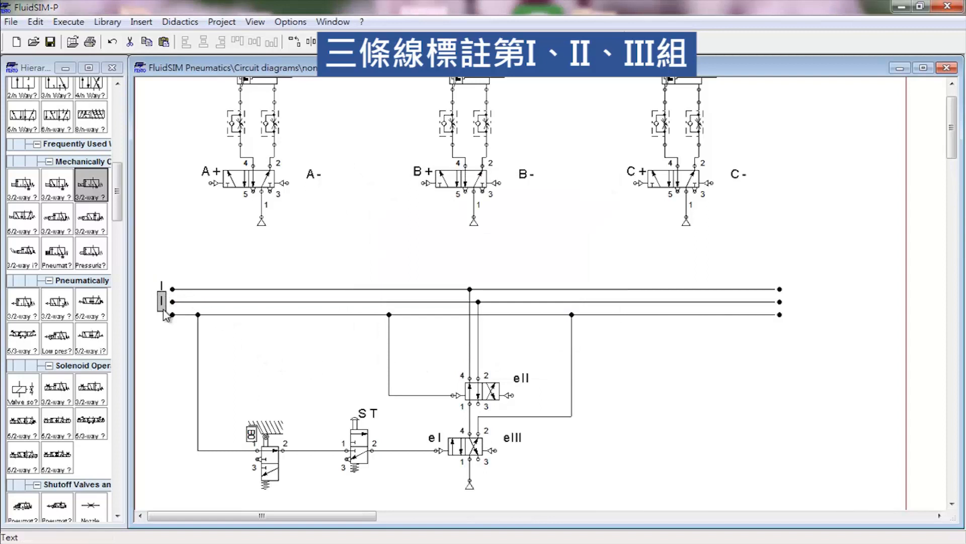
pyautogui.doubleClick(165, 309)
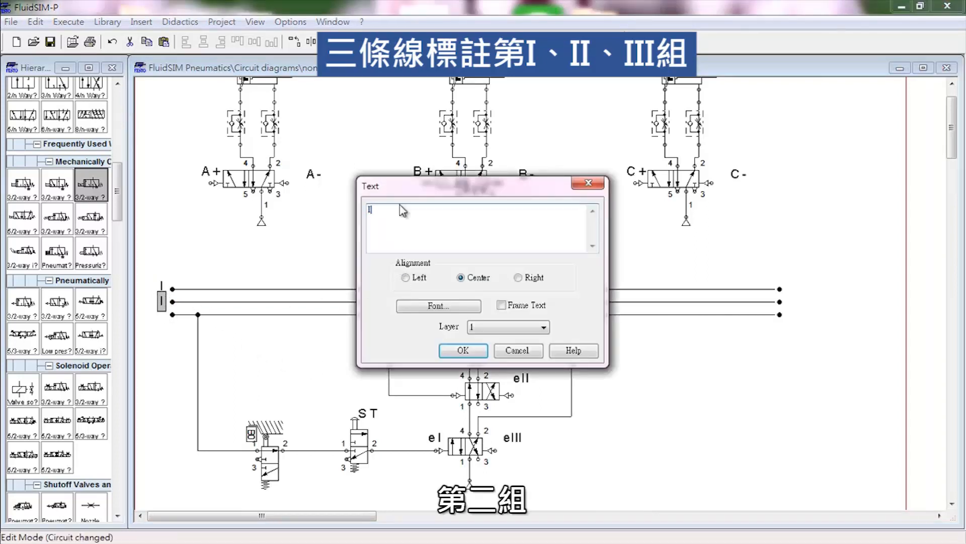
pyautogui.write('I')
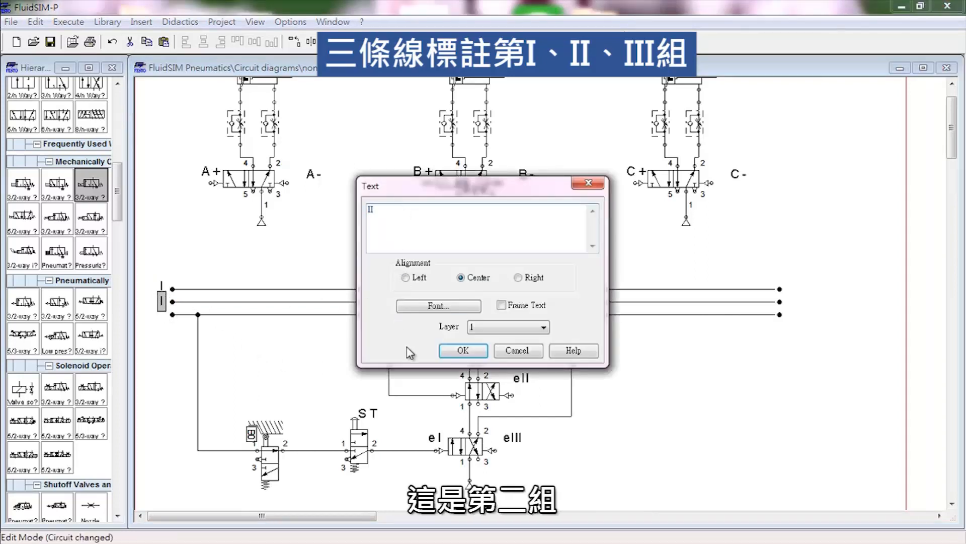
pyautogui.click(463, 351)
# Step: Copy the II label to the left end of the third group line and change its text to III
pyautogui.moveTo(161, 312); pyautogui.dragTo(161, 324)
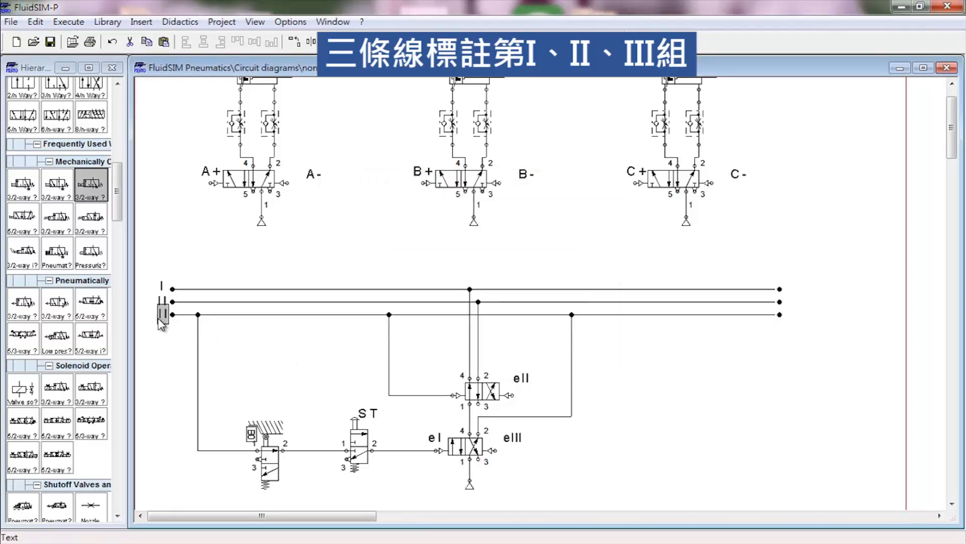
pyautogui.doubleClick(163, 317)
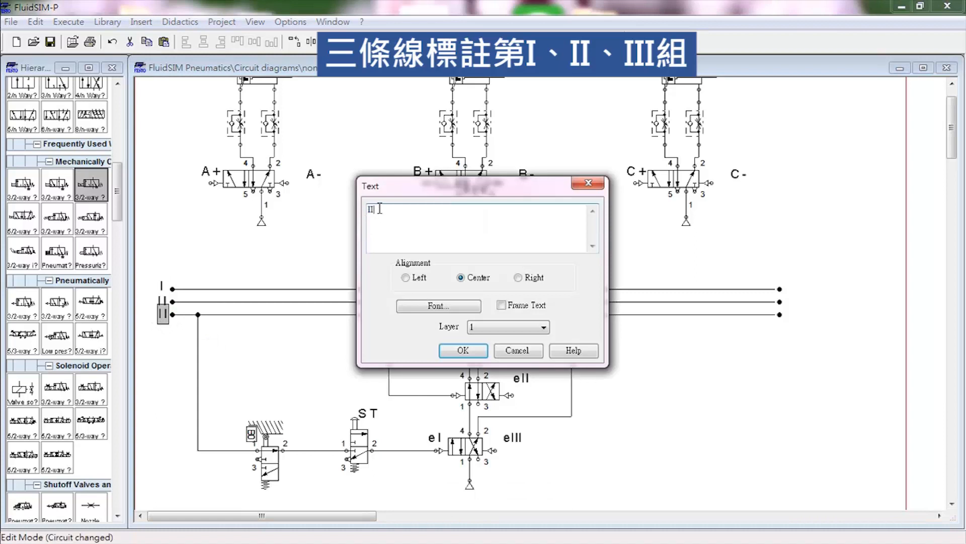
pyautogui.write('I')
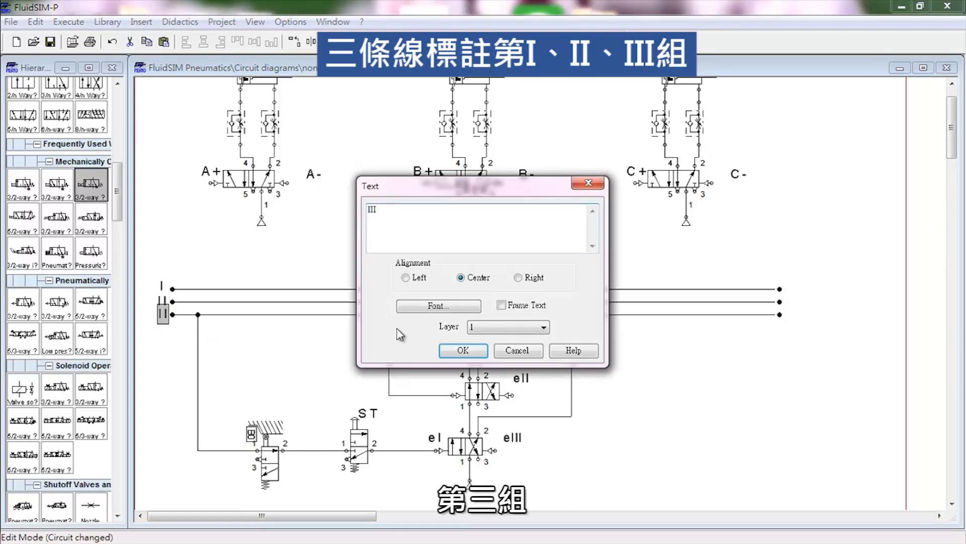
pyautogui.click(463, 351)
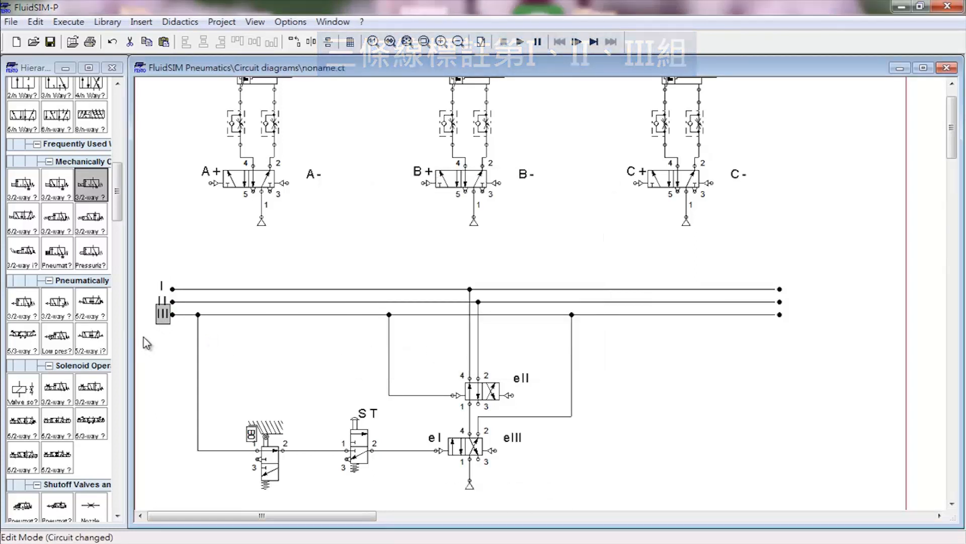
pyautogui.click(224, 358)
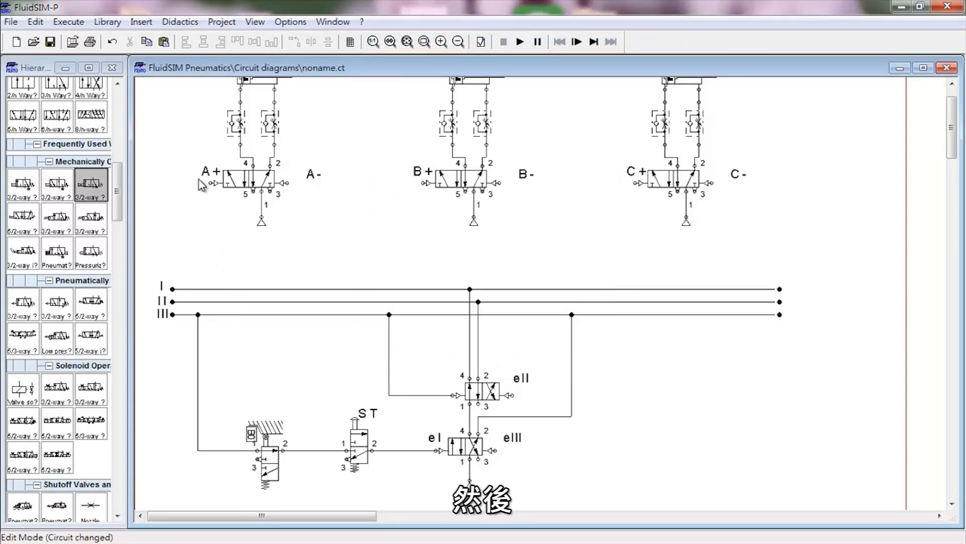
# Step: Connect the A+ pilot port of cylinder A's valve to group line I
pyautogui.moveTo(210, 183); pyautogui.dragTo(189, 289)
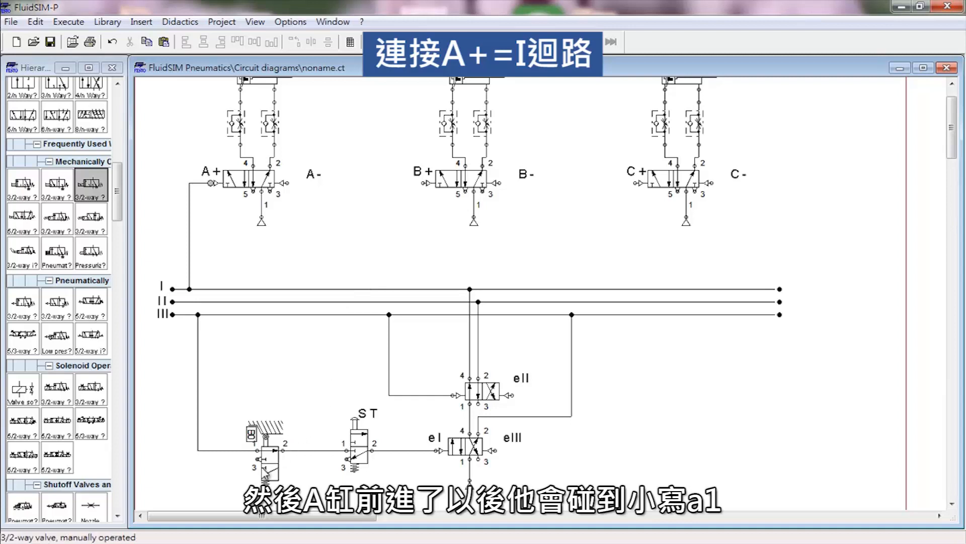
# Step: Copy the B0 roller valve below cylinder B's valve, rotate it 90° counterclockwise, and label it a1
pyautogui.moveTo(265, 476); pyautogui.dragTo(415, 262)
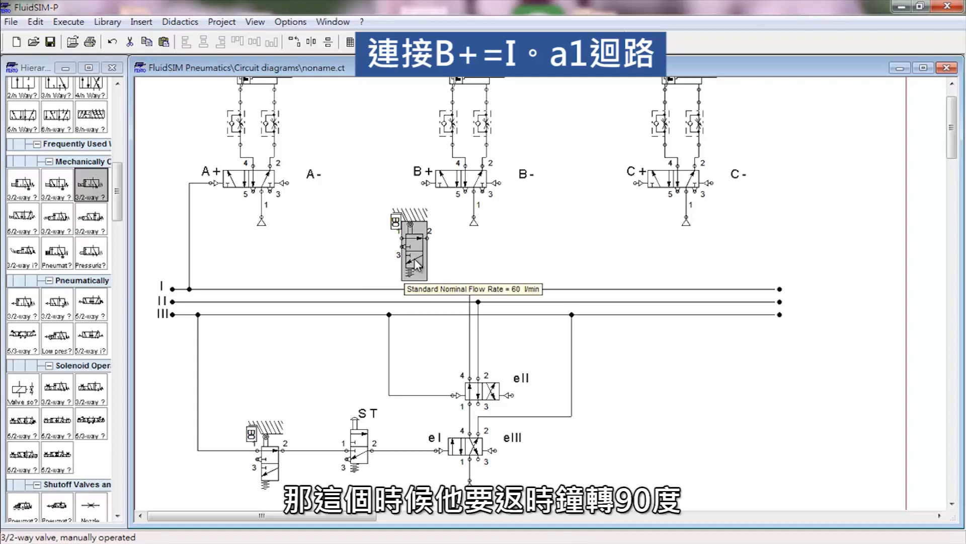
pyautogui.hotkey('ctrl', 'r')
pyautogui.moveTo(433, 256); pyautogui.dragTo(446, 256)
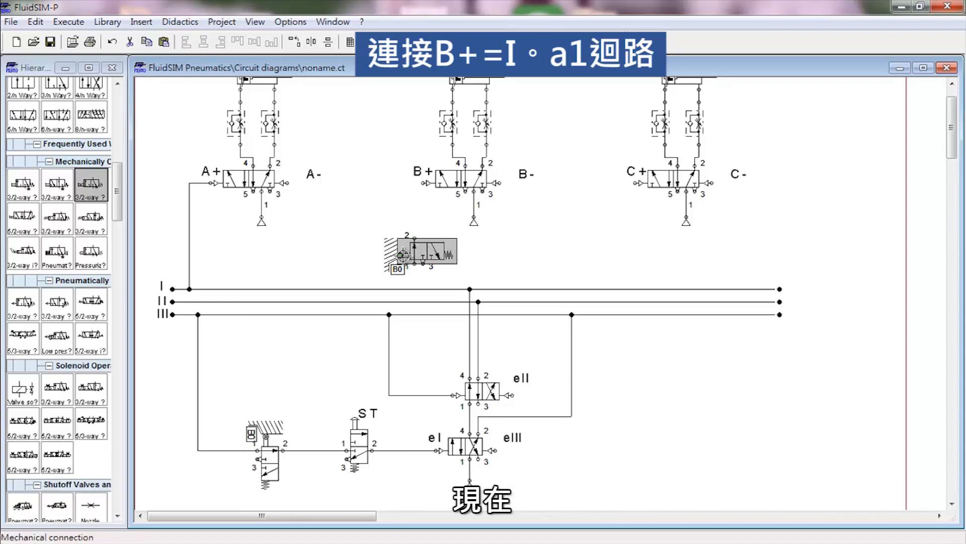
pyautogui.doubleClick(401, 258)
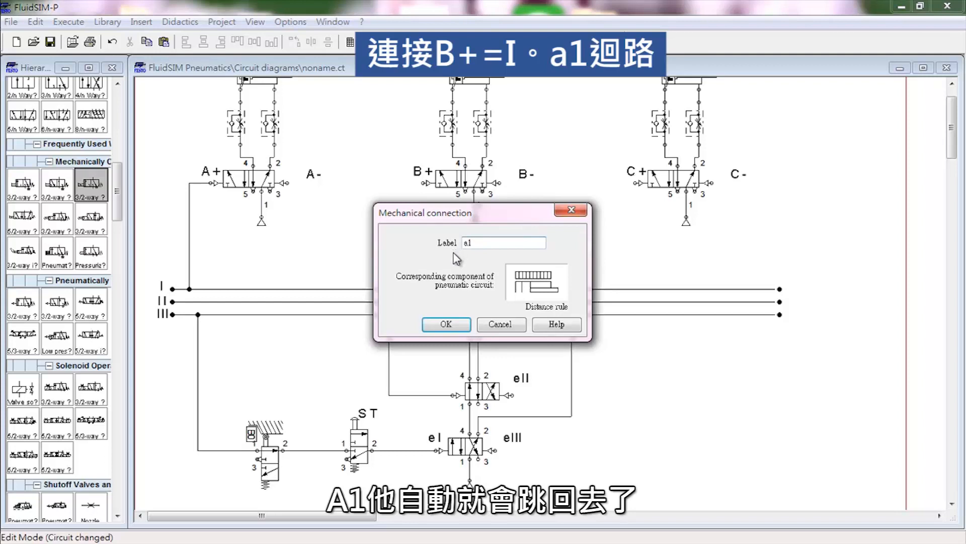
pyautogui.click(449, 324)
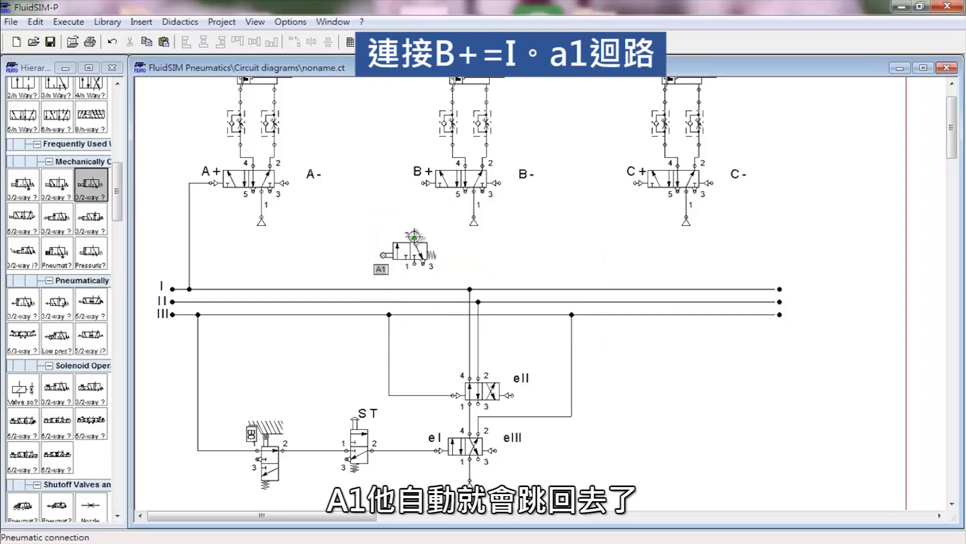
# Step: Connect the a1 valve's port 2 to the B+ pilot port and its port 1 to group line I
pyautogui.moveTo(421, 182); pyautogui.dragTo(414, 236)
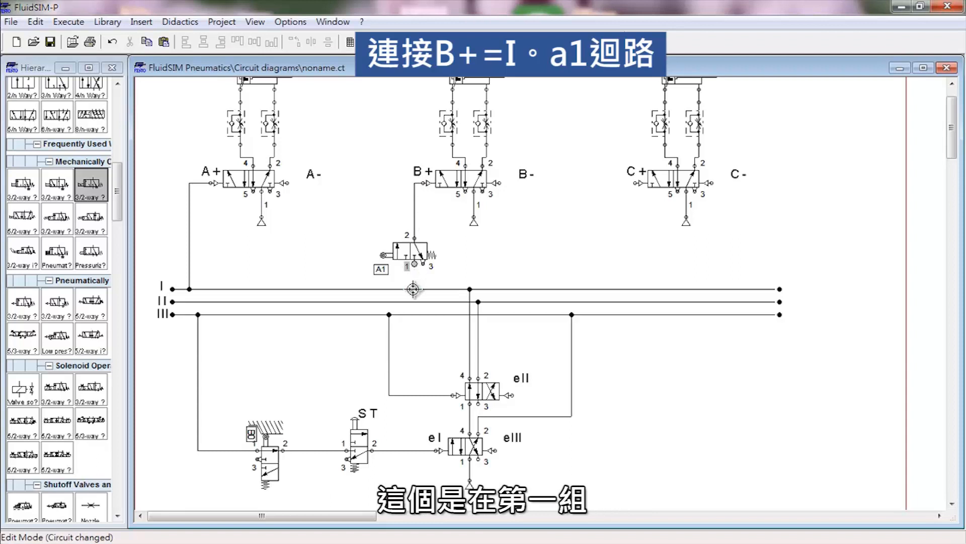
pyautogui.moveTo(413, 289); pyautogui.dragTo(415, 263)
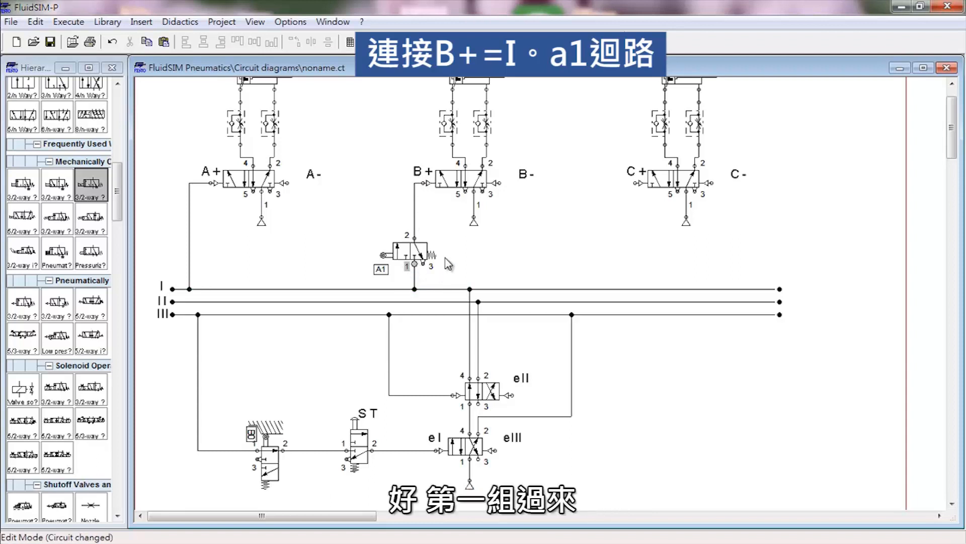
# Step: Copy the a1 valve beside the eII group valve, rotate it 90° counterclockwise, and connect it between the eII pilot port and group line I
pyautogui.click(419, 257)
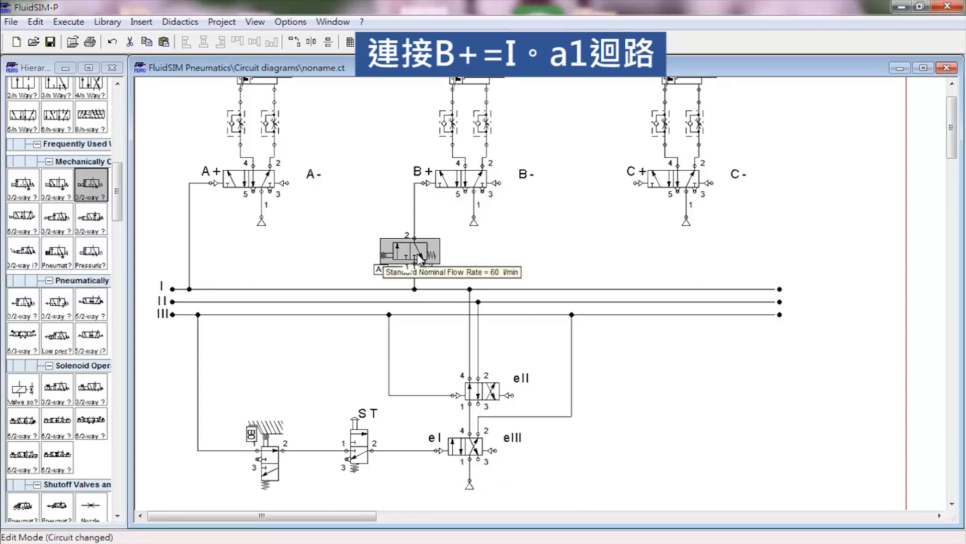
pyautogui.moveTo(420, 258); pyautogui.dragTo(633, 411)
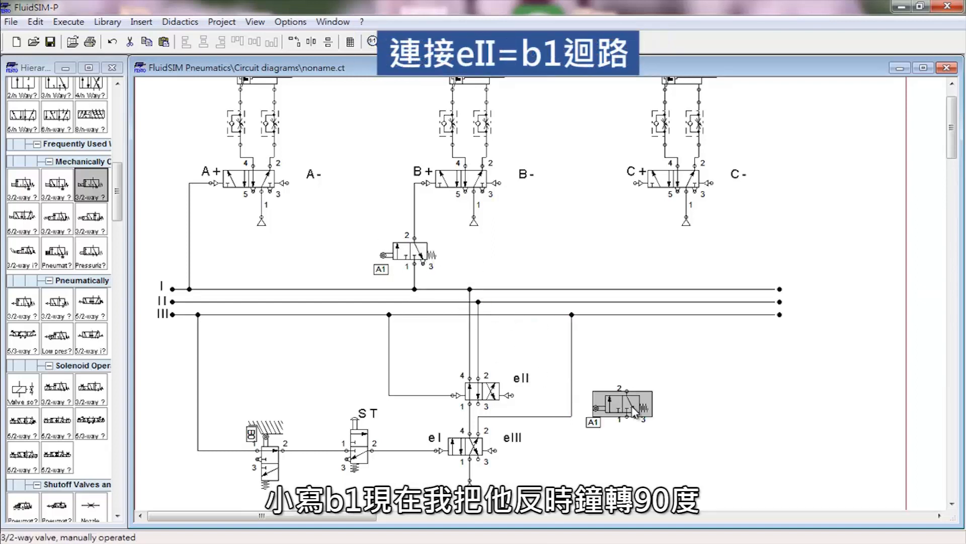
pyautogui.hotkey('ctrl', 'r')
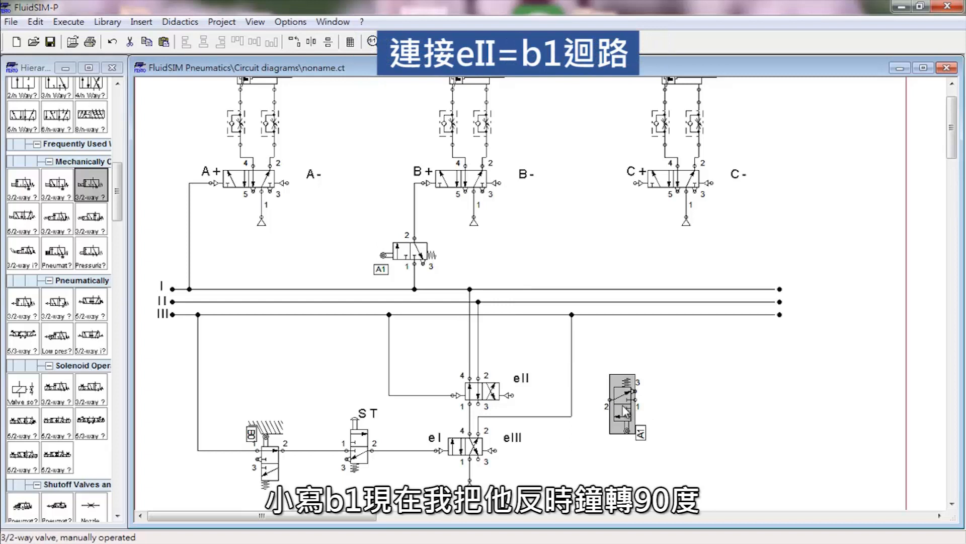
pyautogui.moveTo(609, 399); pyautogui.dragTo(513, 395)
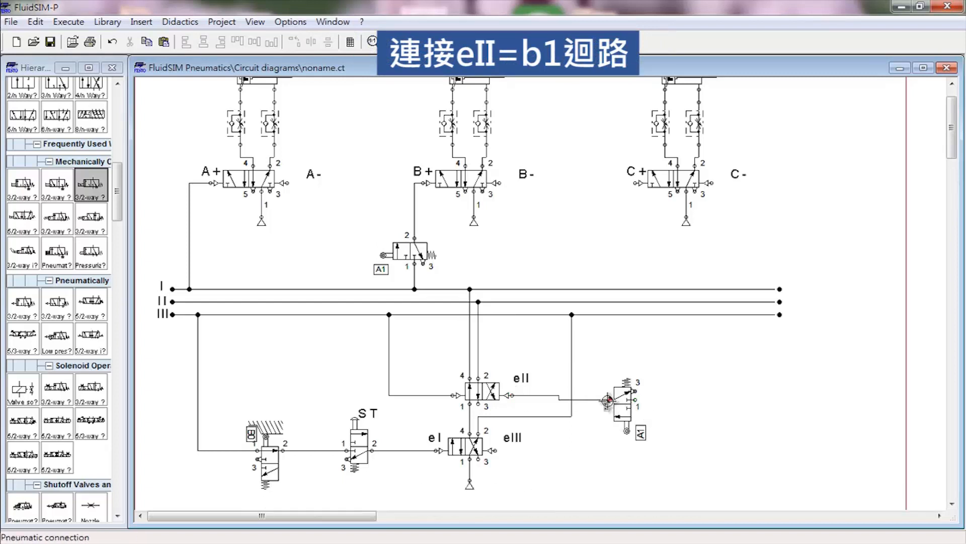
pyautogui.moveTo(629, 416)
pyautogui.mouseDown()
pyautogui.moveTo(667, 378)
pyautogui.moveTo(664, 290)
pyautogui.mouseUp()
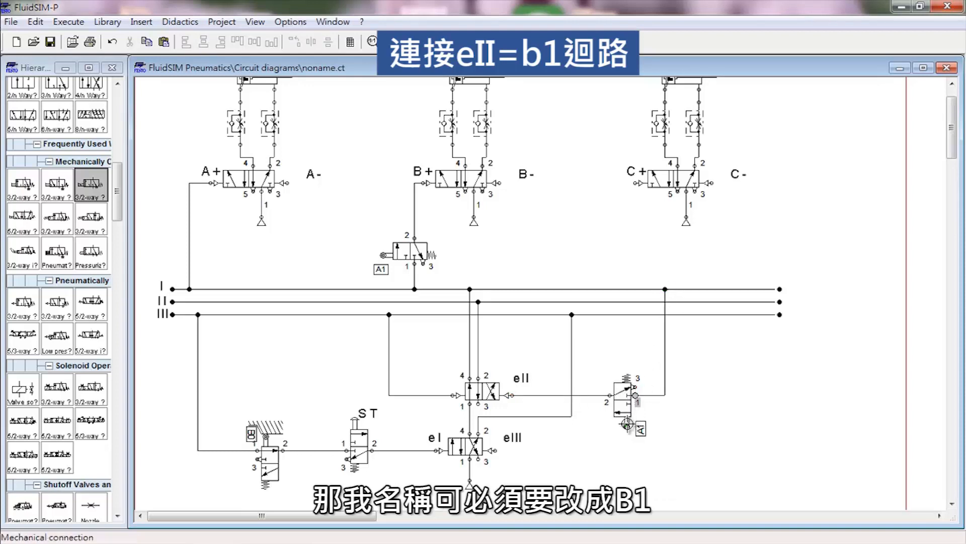
# Step: Relabel the roller valve feeding the eII pilot port as b1
pyautogui.doubleClick(640, 429)
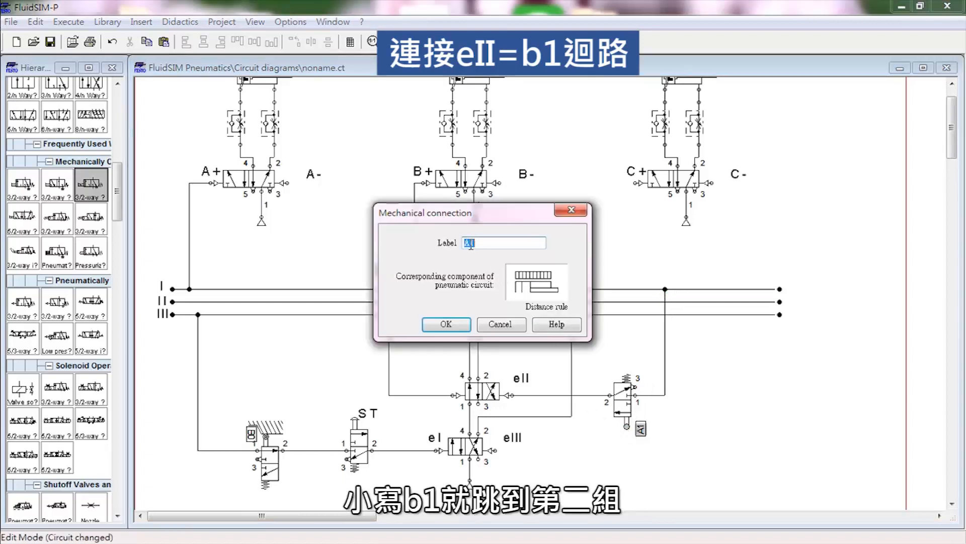
pyautogui.write('b1')
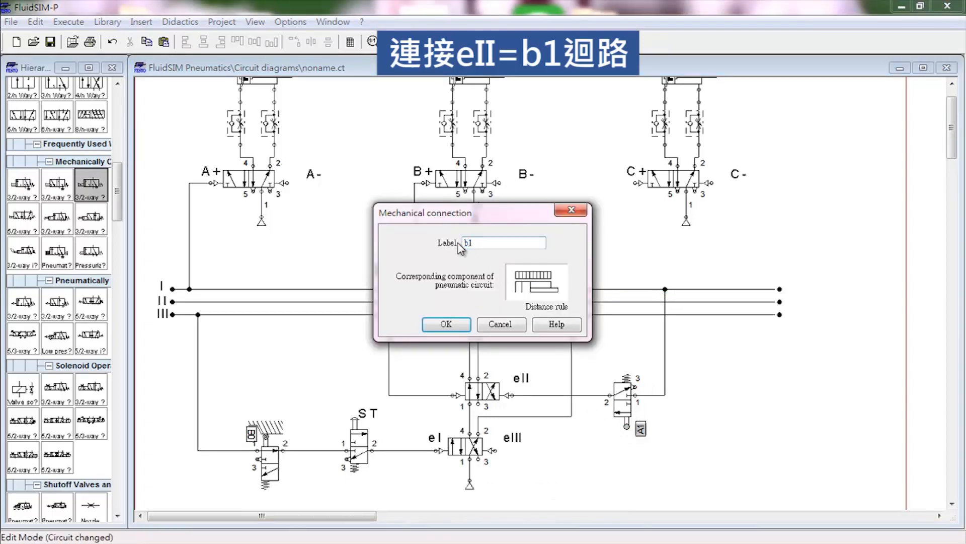
pyautogui.click(434, 322)
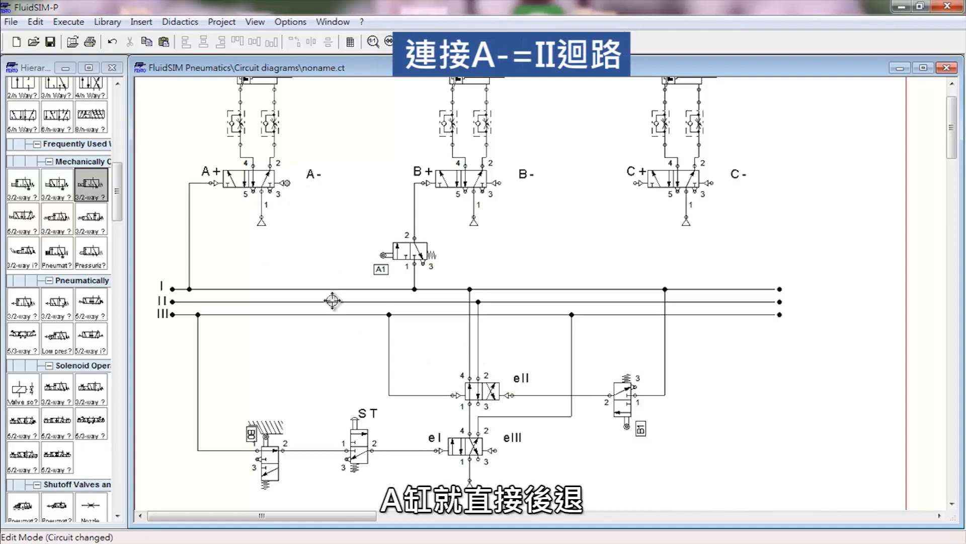
# Step: Connect the A- pilot port of cylinder A's valve to group line II
pyautogui.moveTo(332, 301); pyautogui.dragTo(334, 301)
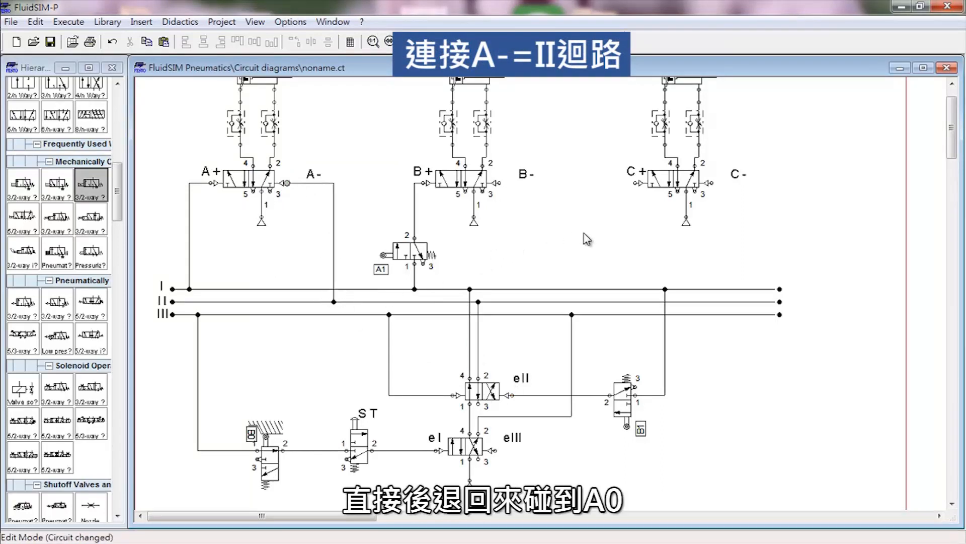
# Step: Copy the a1 valve to the space below cylinder C's valve and relabel the copy A0
pyautogui.moveTo(410, 249); pyautogui.dragTo(627, 253)
pyautogui.doubleClick(608, 254)
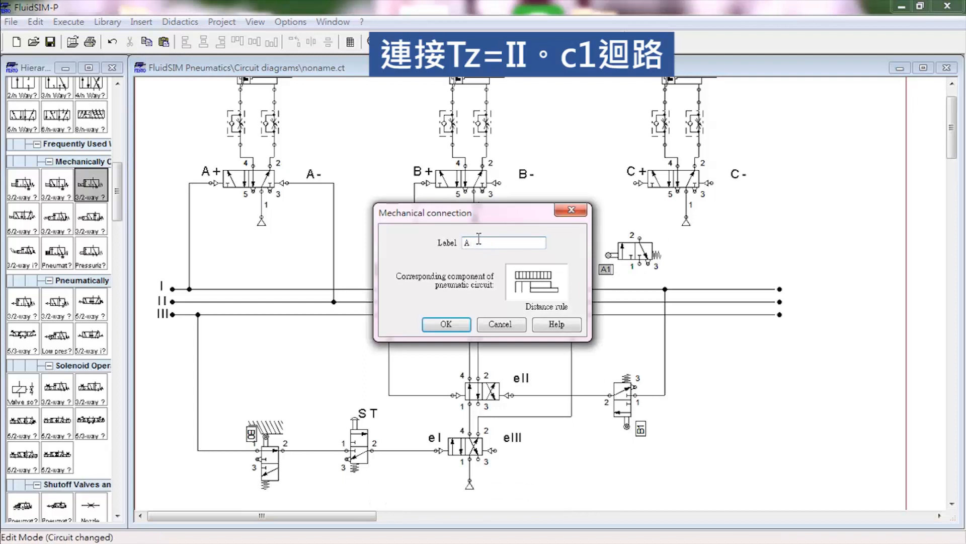
pyautogui.press('Return')
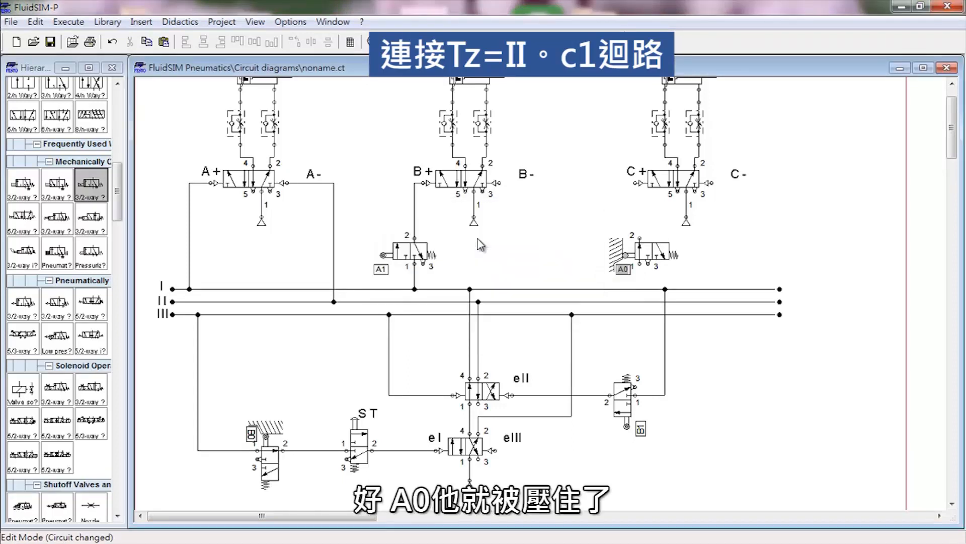
# Step: Connect the A0 valve's port 2 to the C+ pilot port and its port 1 to group line II
pyautogui.moveTo(619, 254)
pyautogui.mouseDown()
pyautogui.moveTo(596, 245)
pyautogui.moveTo(636, 182)
pyautogui.mouseUp()
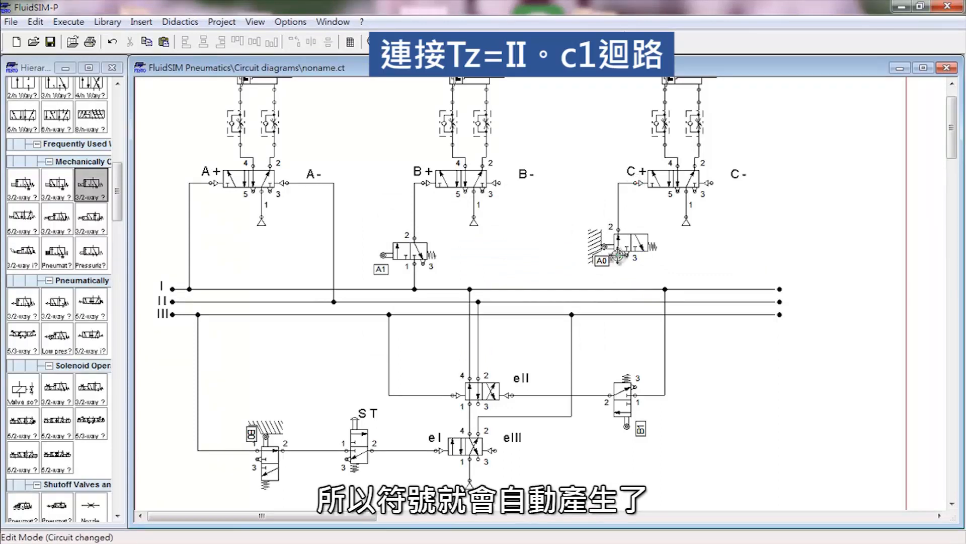
pyautogui.click(619, 301)
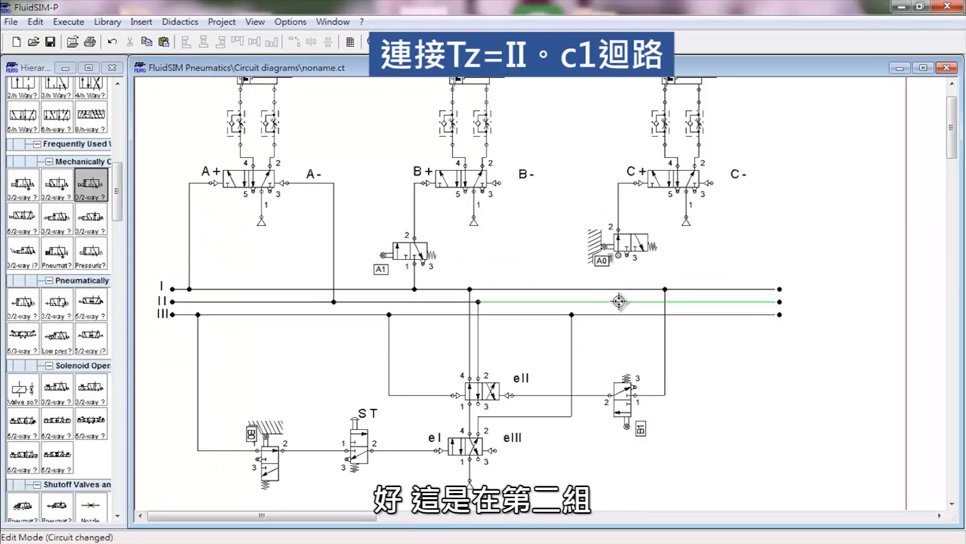
pyautogui.moveTo(619, 301); pyautogui.dragTo(618, 255)
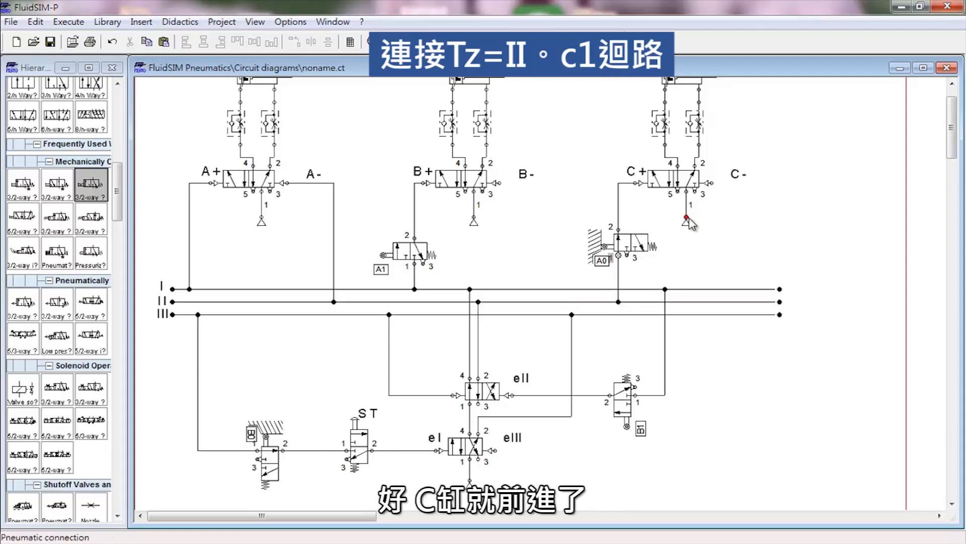
# Step: Copy the b1 valve to the empty area below and right of it, and relabel the copy c1
pyautogui.moveTo(622, 412); pyautogui.dragTo(687, 477)
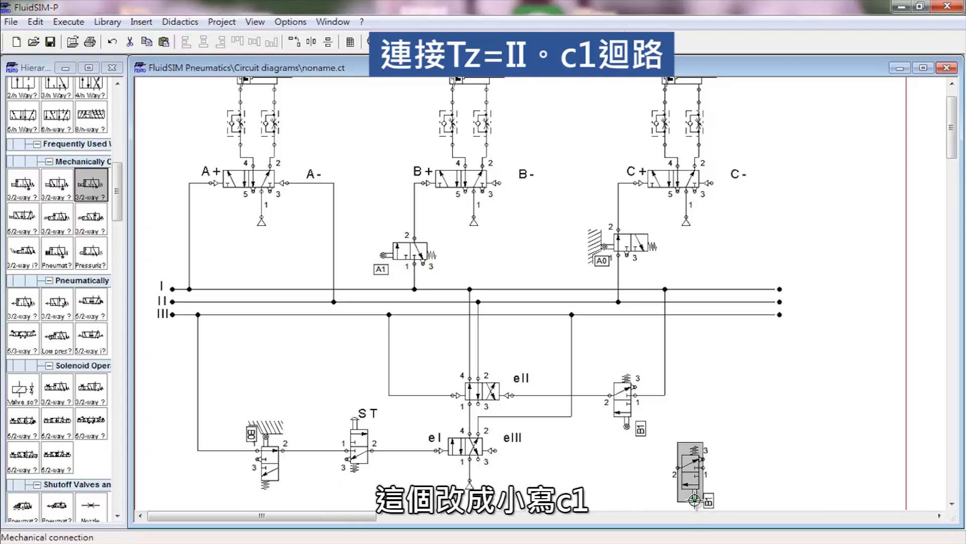
pyautogui.doubleClick(695, 500)
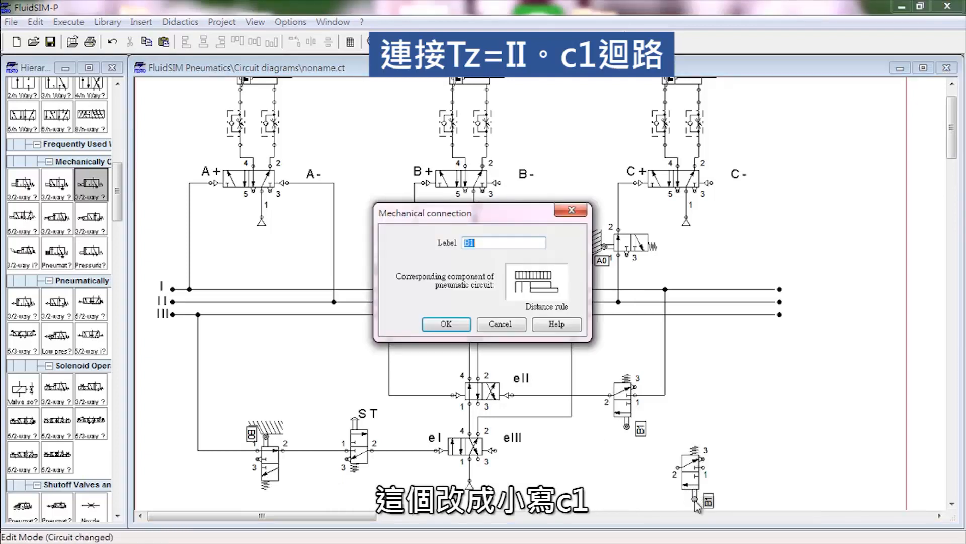
pyautogui.doubleClick(470, 245)
pyautogui.write('c1')
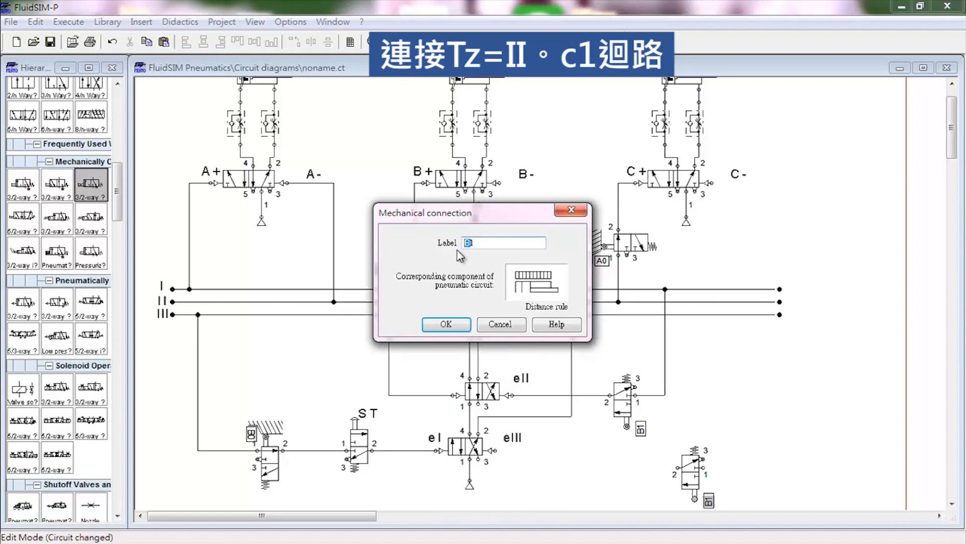
pyautogui.click(446, 324)
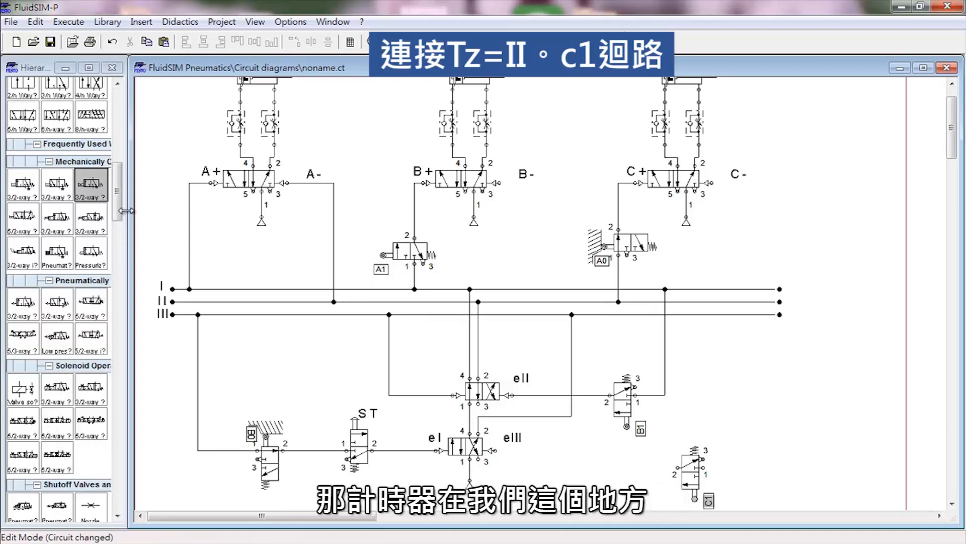
# Step: Insert a pneumatic timer beside the eIII side of the lower group valve, rotate it 90°, and connect its port 2 to the eIII pilot port
pyautogui.moveTo(116, 214); pyautogui.dragTo(117, 247)
pyautogui.moveTo(21, 263); pyautogui.dragTo(578, 480)
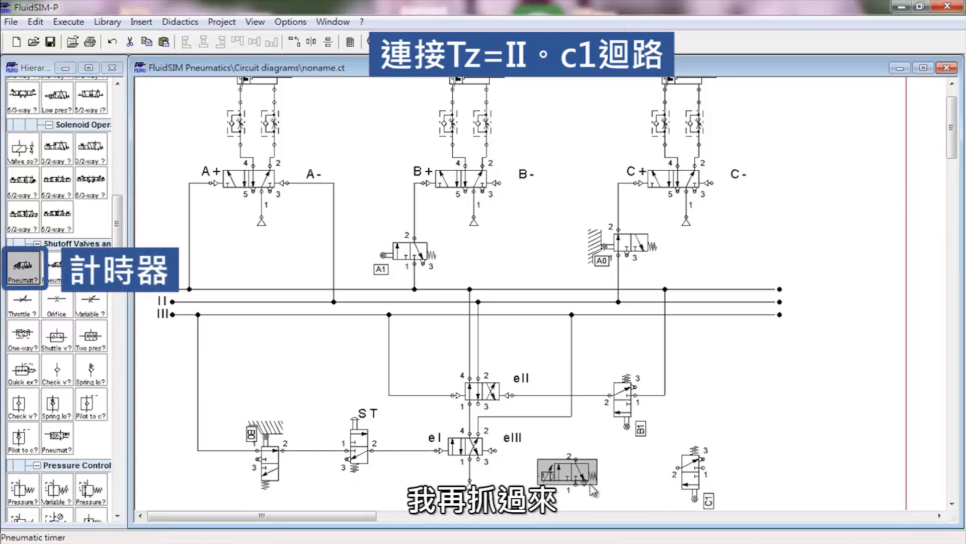
pyautogui.hotkey('ctrl', 'r')
pyautogui.moveTo(570, 478); pyautogui.dragTo(499, 450)
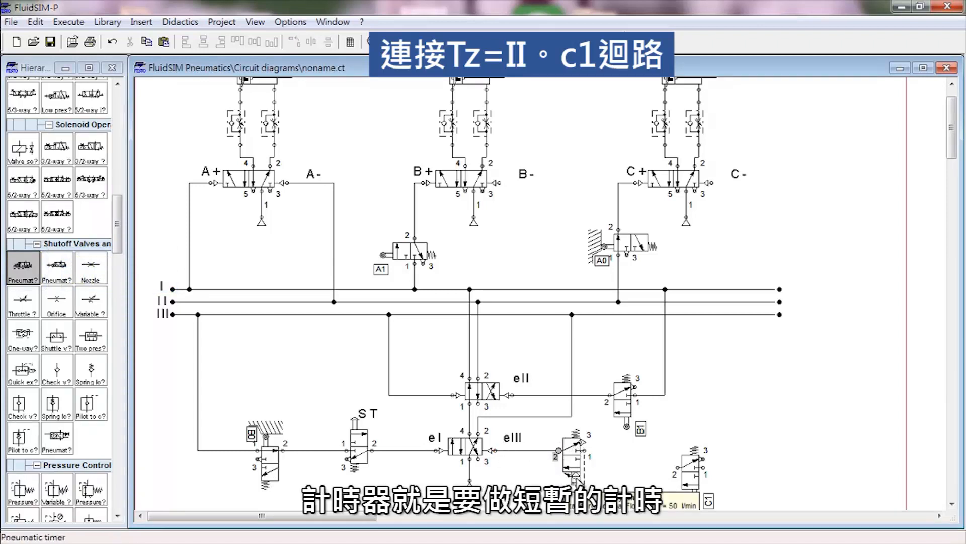
# Step: Set the pneumatic timer's delay time to 1.5 seconds
pyautogui.doubleClick(577, 463)
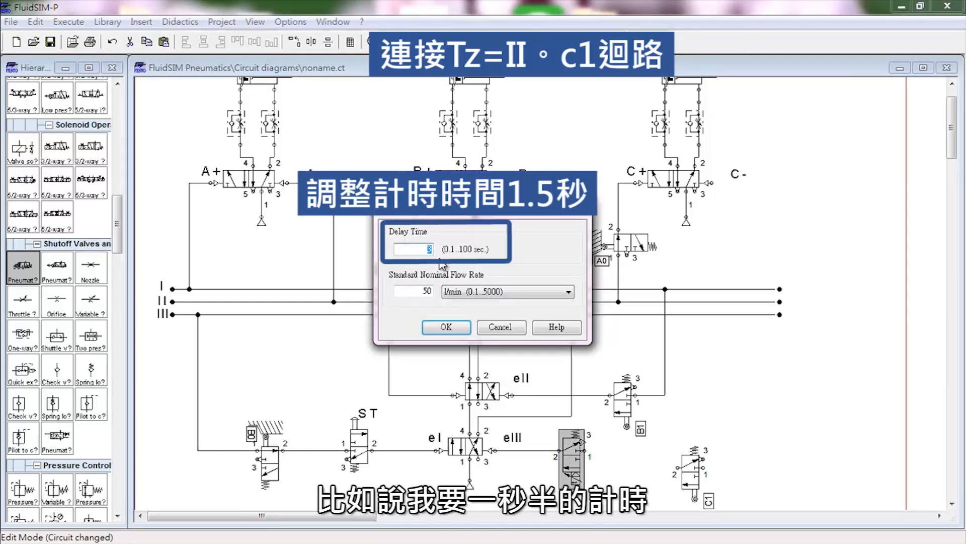
pyautogui.write('1.5')
pyautogui.press('Return')
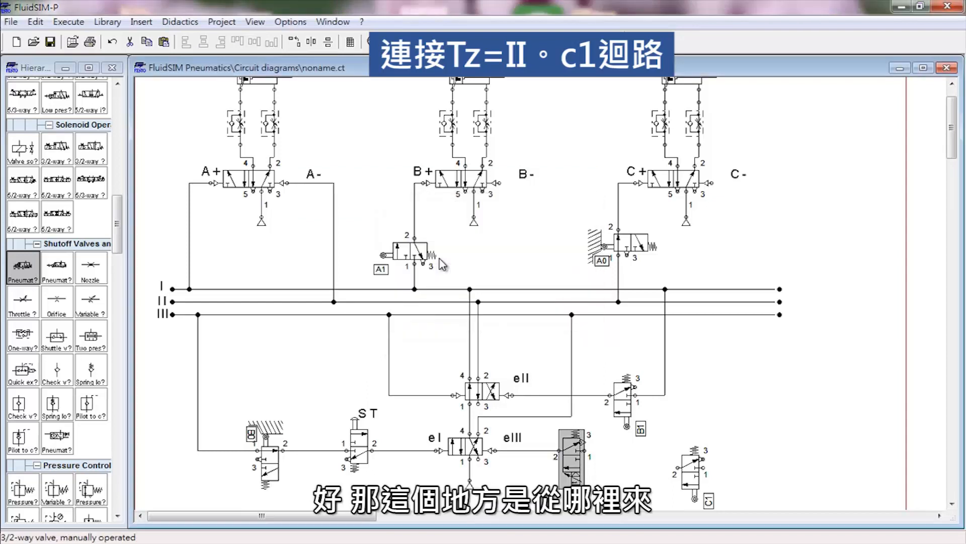
# Step: Connect the timer's input to port 2 of the c1 valve, and the c1 valve's port 1 to group line II
pyautogui.moveTo(584, 451); pyautogui.dragTo(692, 451)
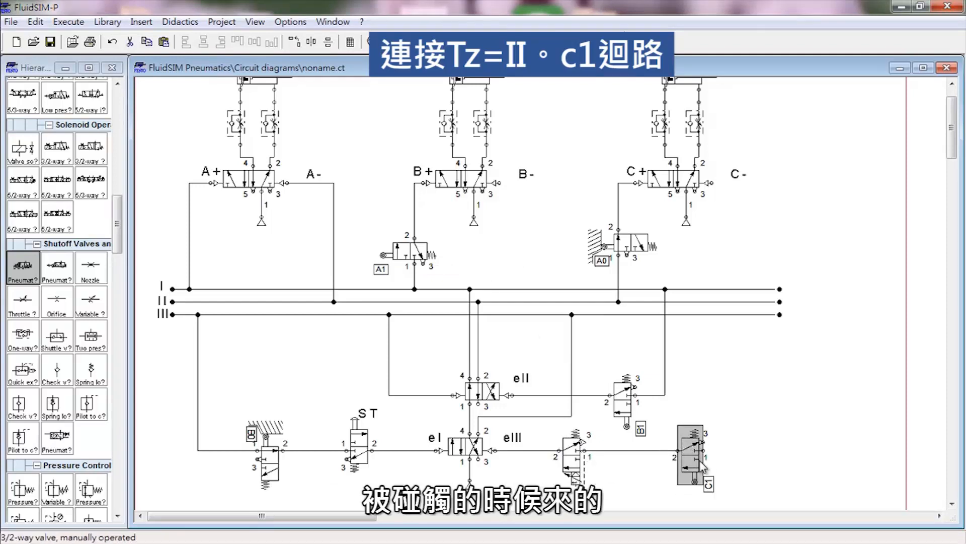
pyautogui.click(703, 452)
pyautogui.moveTo(744, 387); pyautogui.dragTo(750, 301)
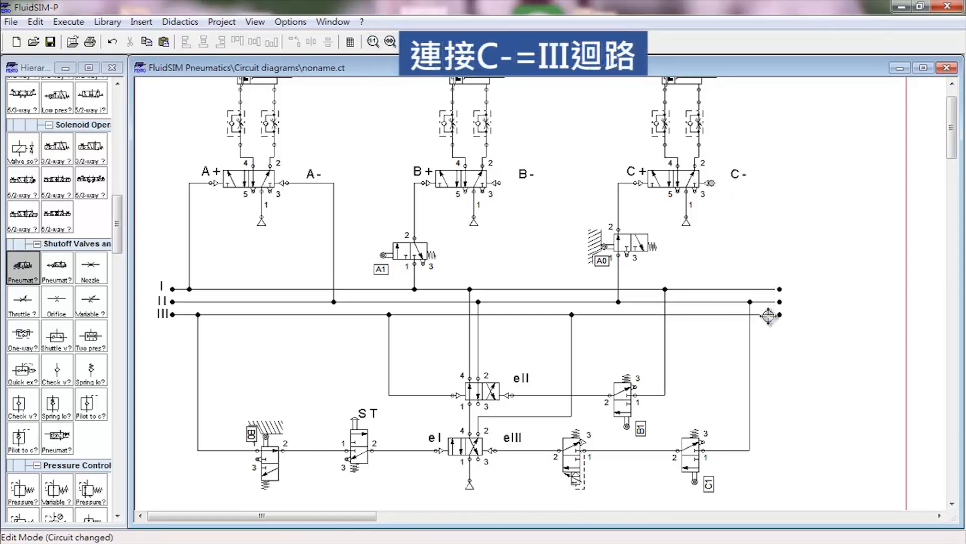
# Step: Connect the C- pilot port of cylinder C's valve to group line III
pyautogui.moveTo(768, 316); pyautogui.dragTo(767, 315)
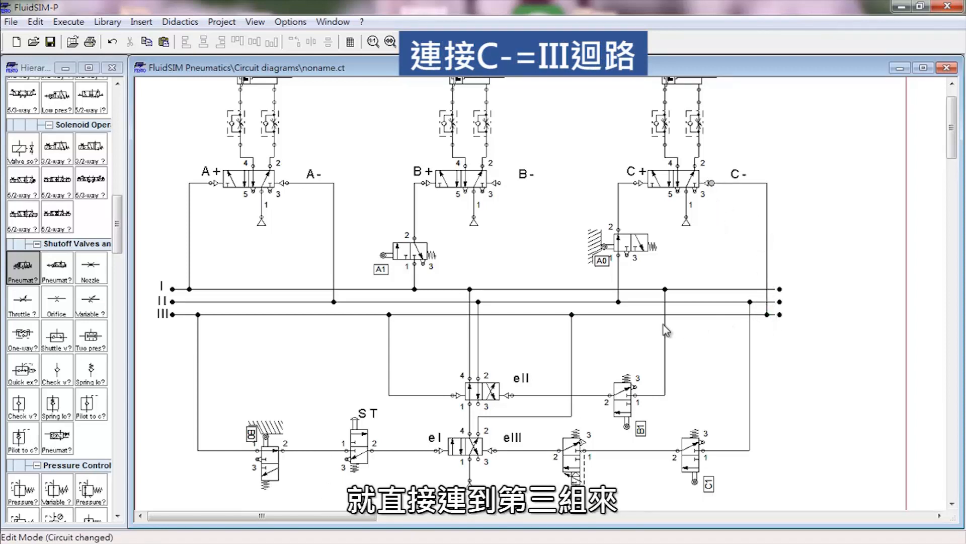
# Step: Copy the A0 valve to the space below and right of cylinder B's valve, and relabel the copy c0
pyautogui.click(629, 241)
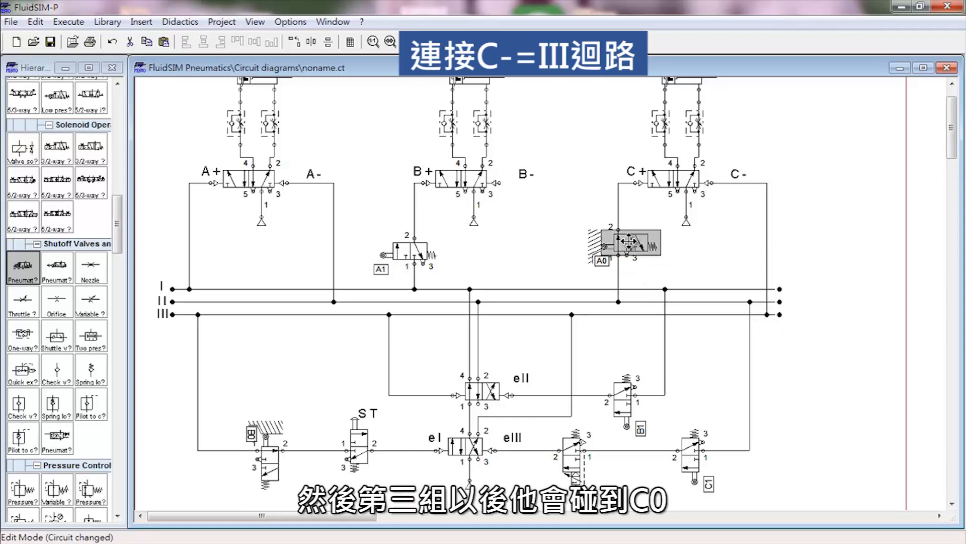
pyautogui.moveTo(629, 241); pyautogui.dragTo(543, 265)
pyautogui.doubleClick(521, 271)
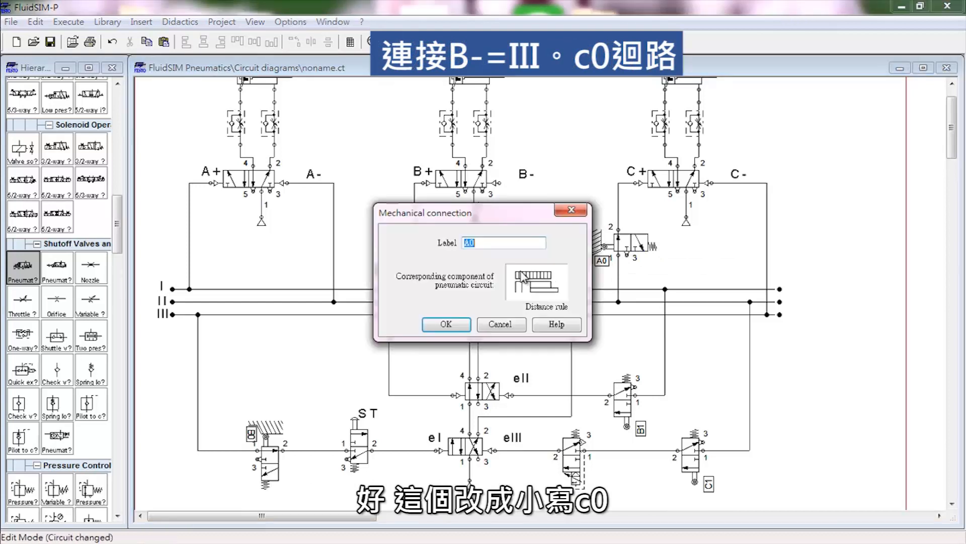
pyautogui.click(470, 245)
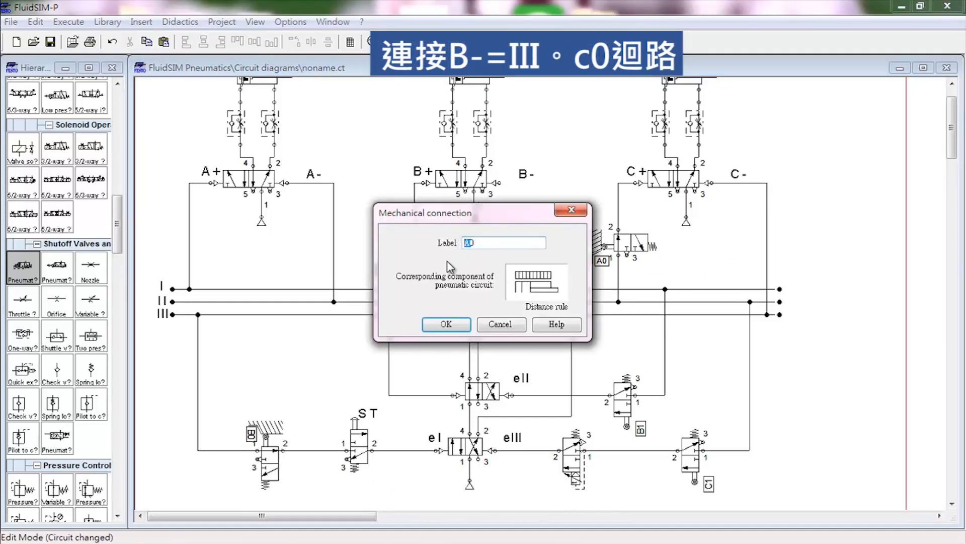
pyautogui.write('c')
pyautogui.click(446, 323)
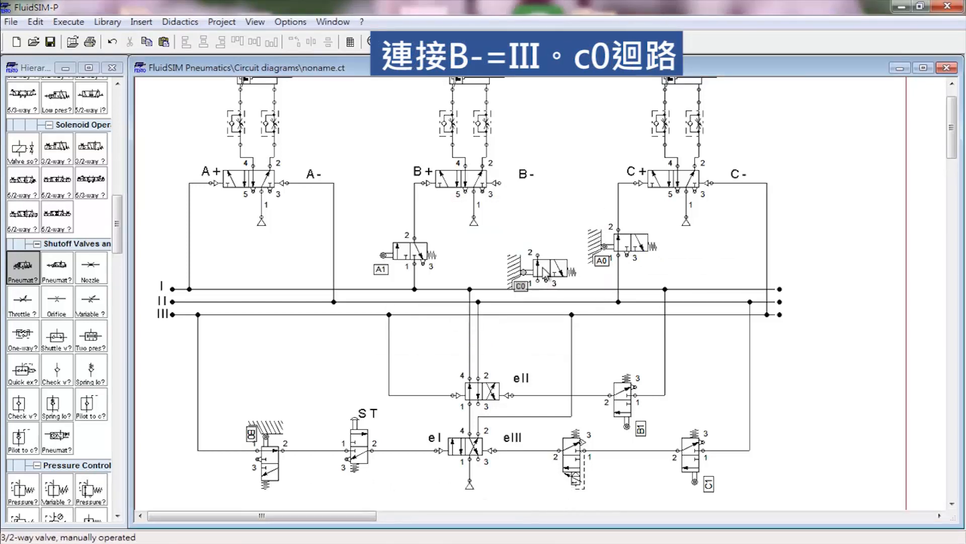
# Step: Connect the c0 valve's port 2 to the B- pilot port of cylinder B's valve, and its port 1 to group line III
pyautogui.moveTo(538, 254)
pyautogui.mouseDown()
pyautogui.moveTo(543, 222)
pyautogui.moveTo(505, 183)
pyautogui.mouseUp()
pyautogui.moveTo(539, 295); pyautogui.dragTo(538, 314)
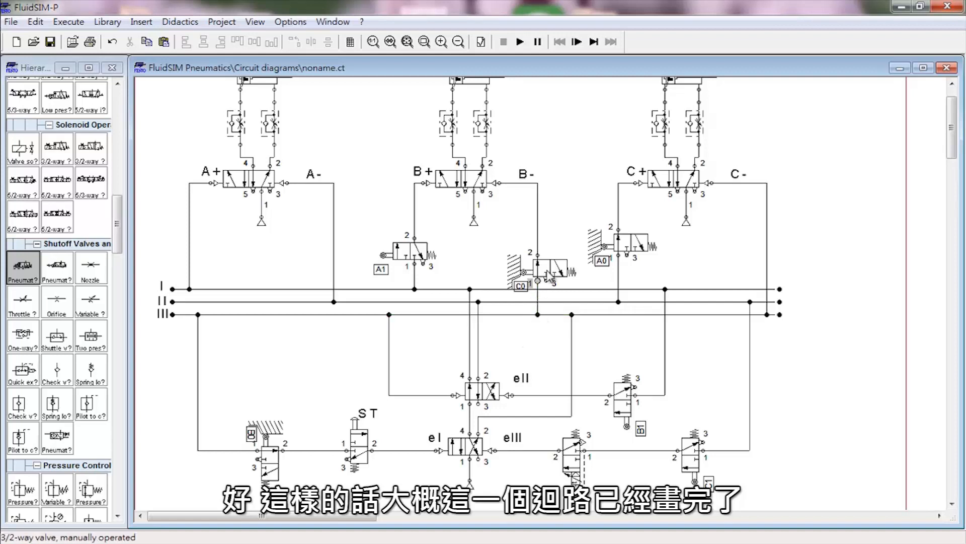
pyautogui.moveTo(550, 262); pyautogui.dragTo(550, 259)
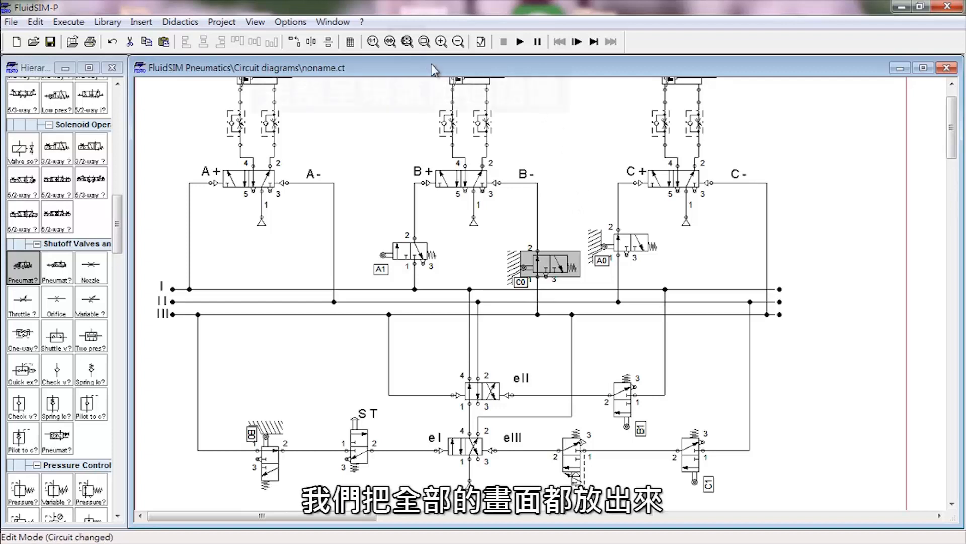
# Step: Simulate the whole circuit despite its open connections, actuate the ST valve to run one cycle, and stop the simulation
pyautogui.click(407, 44)
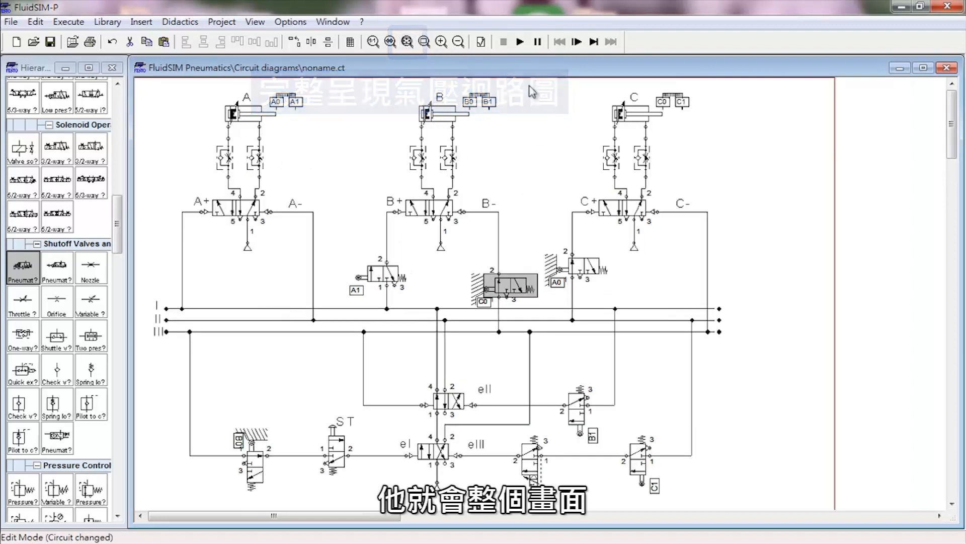
pyautogui.click(520, 43)
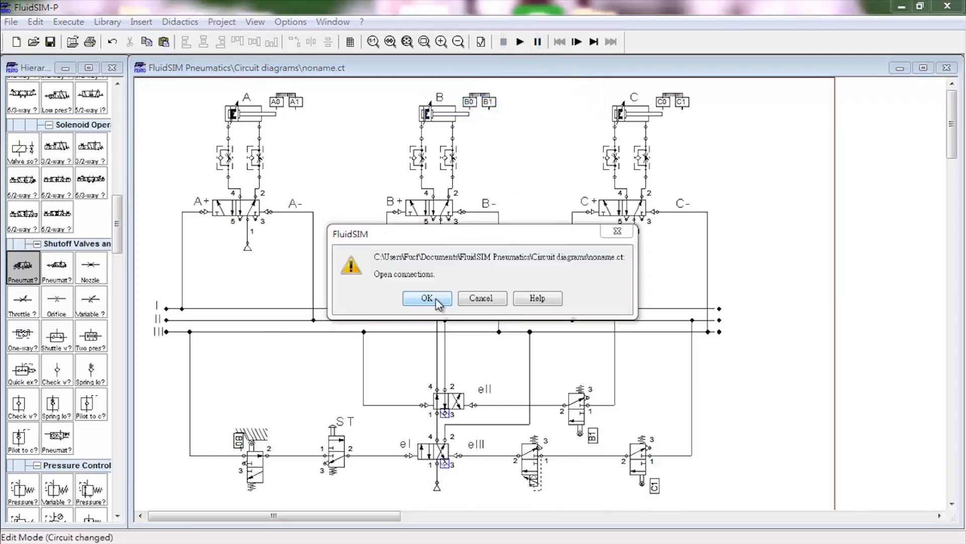
pyautogui.click(442, 304)
pyautogui.click(433, 298)
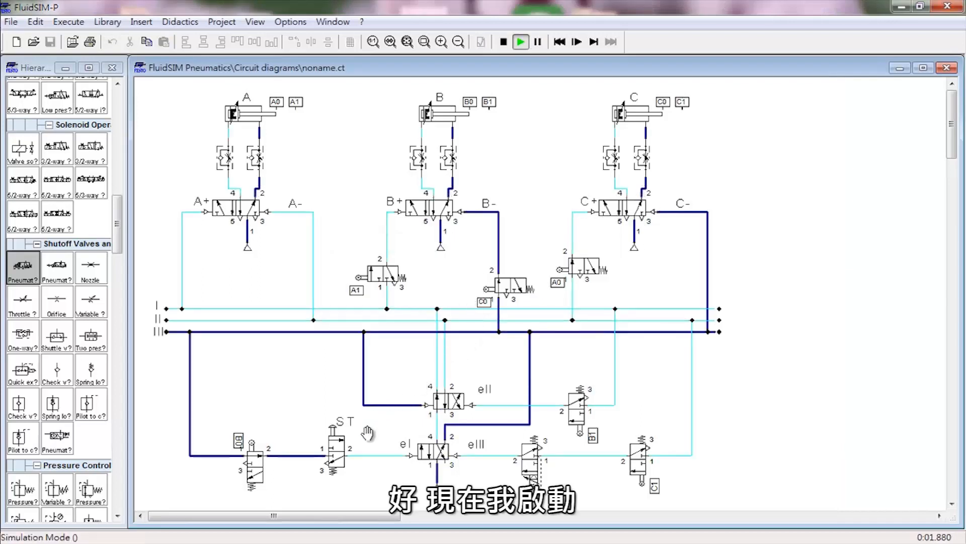
pyautogui.click(347, 443)
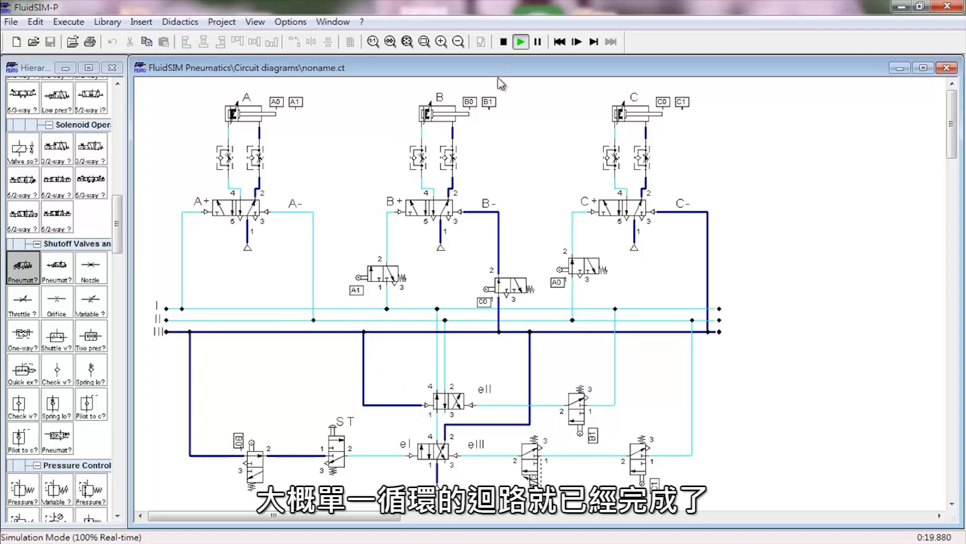
pyautogui.click(504, 43)
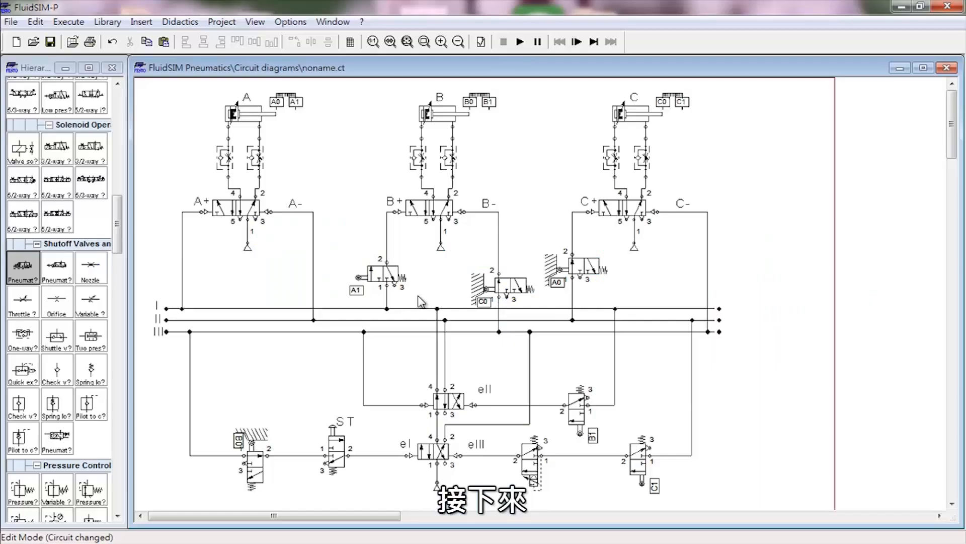
# Step: Delete the line from group line III to the b0 valve and the line between the b0 and ST valves
pyautogui.scroll(-2, 414, 305)
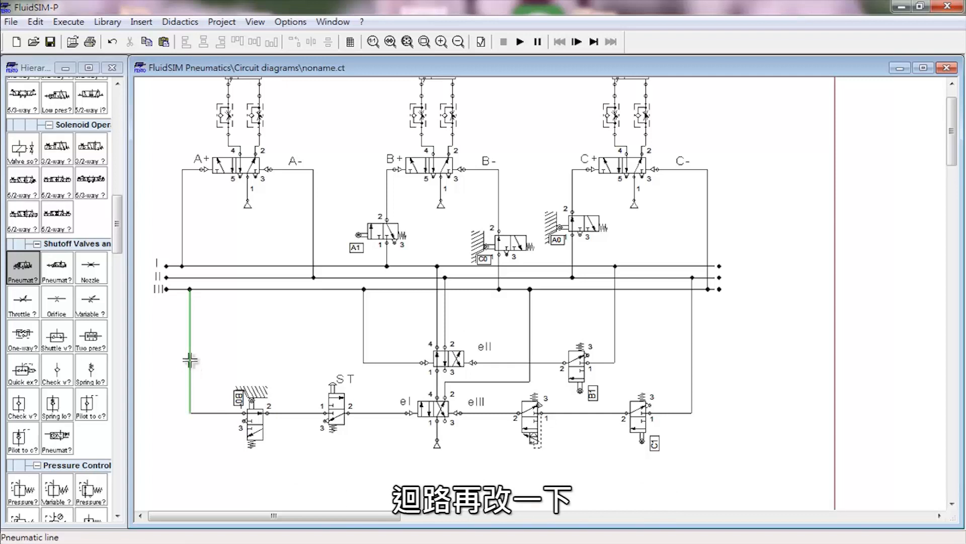
pyautogui.press('Delete')
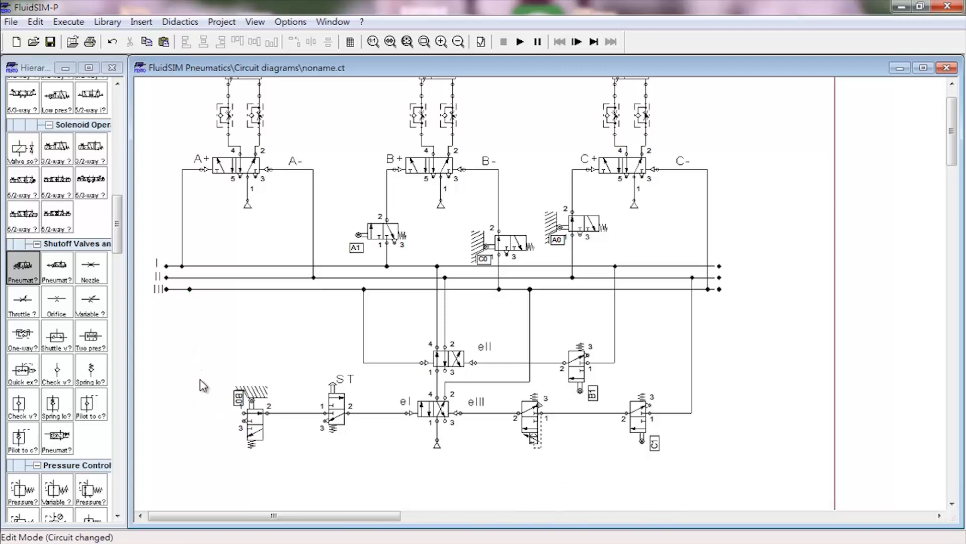
pyautogui.click(281, 414)
pyautogui.press('Delete')
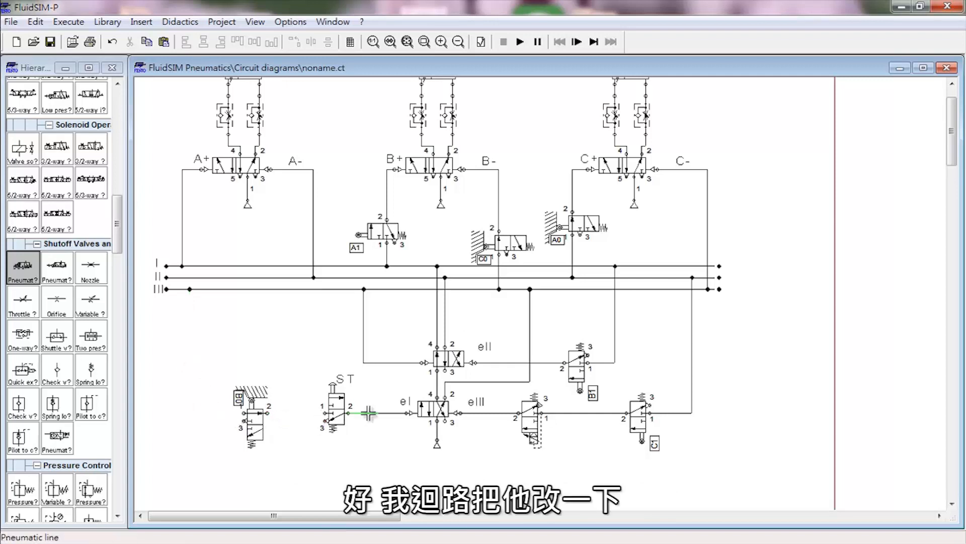
# Step: Move the ST valve and its label left of the b0 valve, and place b0 beside eI with its port 2 connected to the eI pilot port
pyautogui.moveTo(336, 411); pyautogui.dragTo(190, 410)
pyautogui.moveTo(346, 381); pyautogui.dragTo(203, 357)
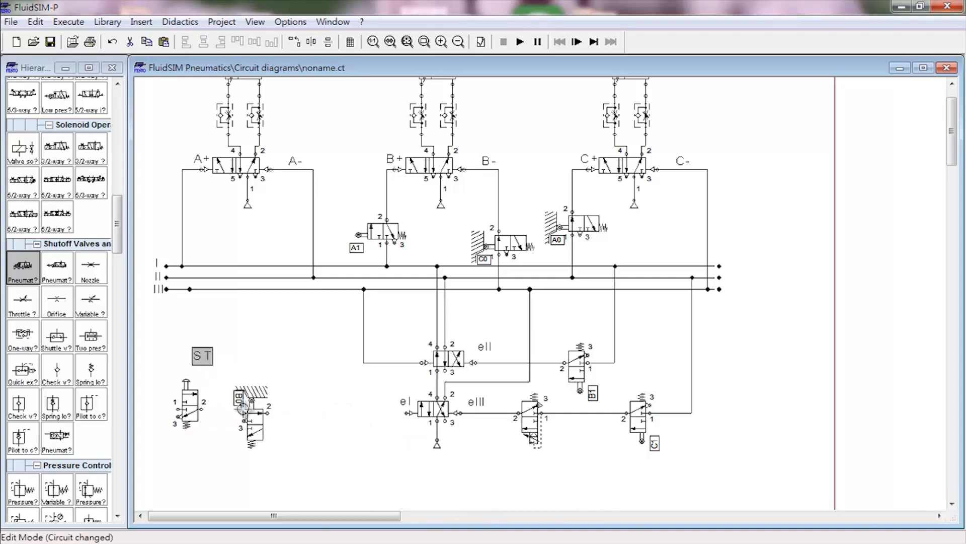
pyautogui.moveTo(258, 433); pyautogui.dragTo(412, 413)
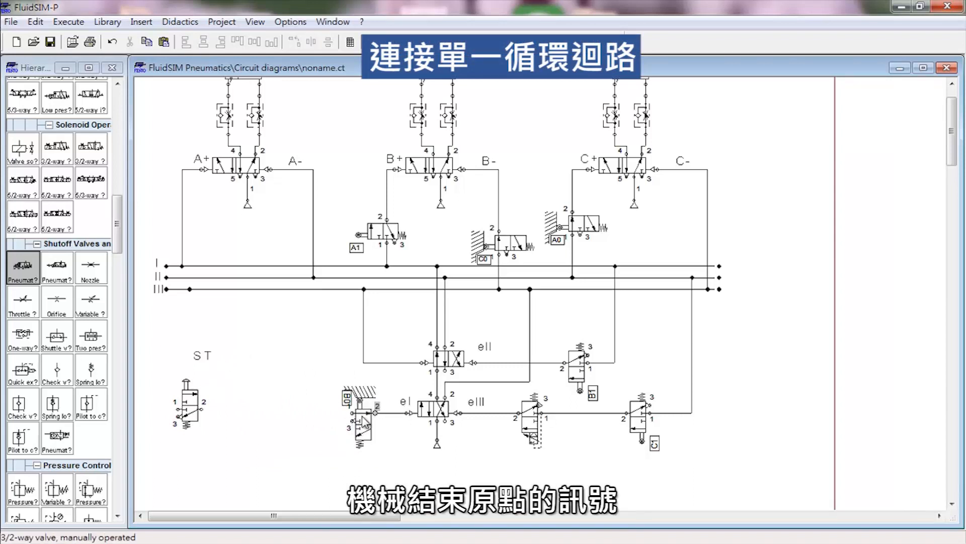
# Step: Rotate the ST valve to horizontal and place it with its label in the free space at the circuit's lower left
pyautogui.keyDown('ctrl'); pyautogui.doubleClick(188, 416); pyautogui.keyUp('ctrl')
pyautogui.moveTo(201, 410); pyautogui.dragTo(210, 481)
pyautogui.moveTo(202, 360); pyautogui.dragTo(150, 488)
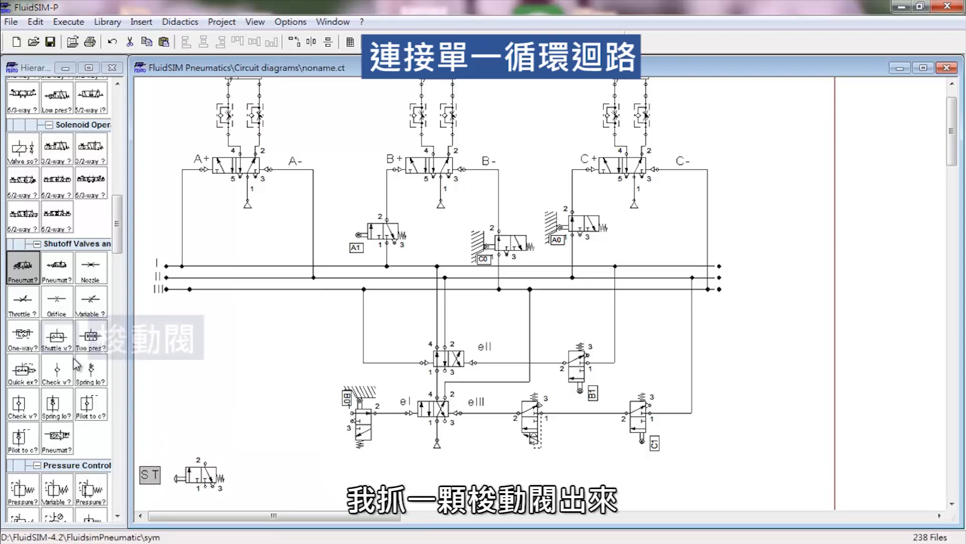
# Step: Add an upright shuttle valve with its output connected to the b0 valve's port 1, and shift the ST valve and label closer below it
pyautogui.moveTo(64, 344); pyautogui.dragTo(344, 413)
pyautogui.keyDown('ctrl'); pyautogui.doubleClick(282, 422); pyautogui.keyUp('ctrl')
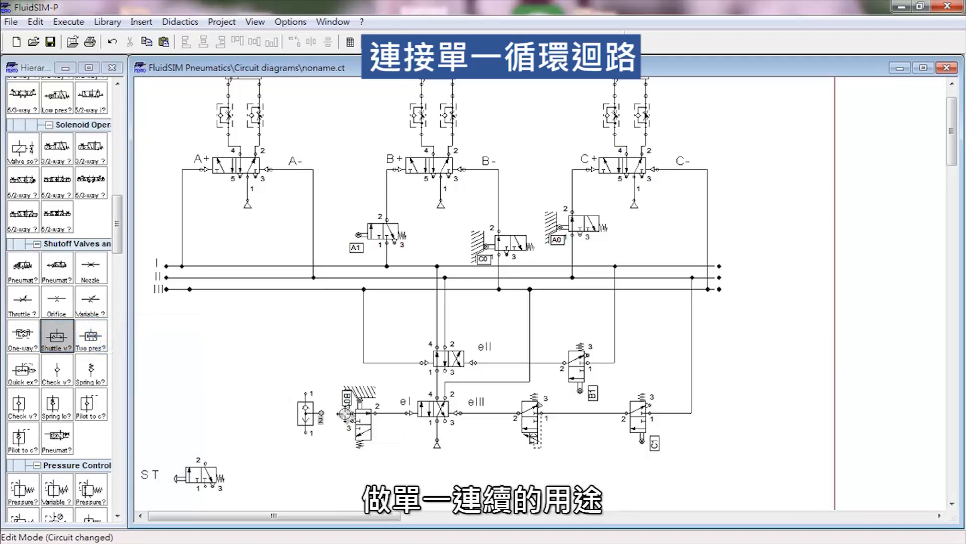
pyautogui.scroll(-3, 269, 463)
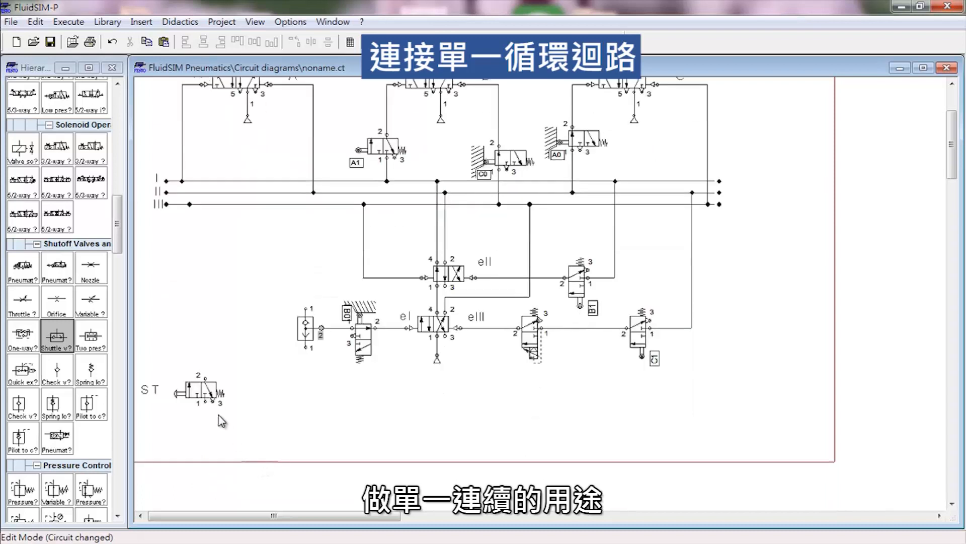
pyautogui.moveTo(206, 393); pyautogui.dragTo(243, 419)
pyautogui.moveTo(153, 390); pyautogui.dragTo(204, 414)
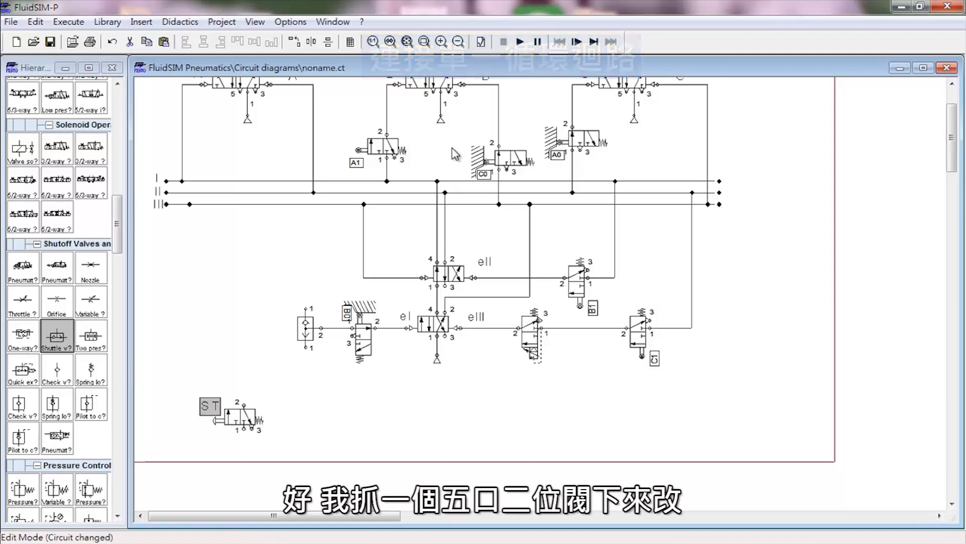
# Step: Copy cylinder B's 5/2-way valve to just above the ST valve, with its port 1 connected to the ST valve's port 2
pyautogui.scroll(3, 427, 252)
pyautogui.click(434, 172)
pyautogui.moveTo(434, 171); pyautogui.dragTo(237, 461)
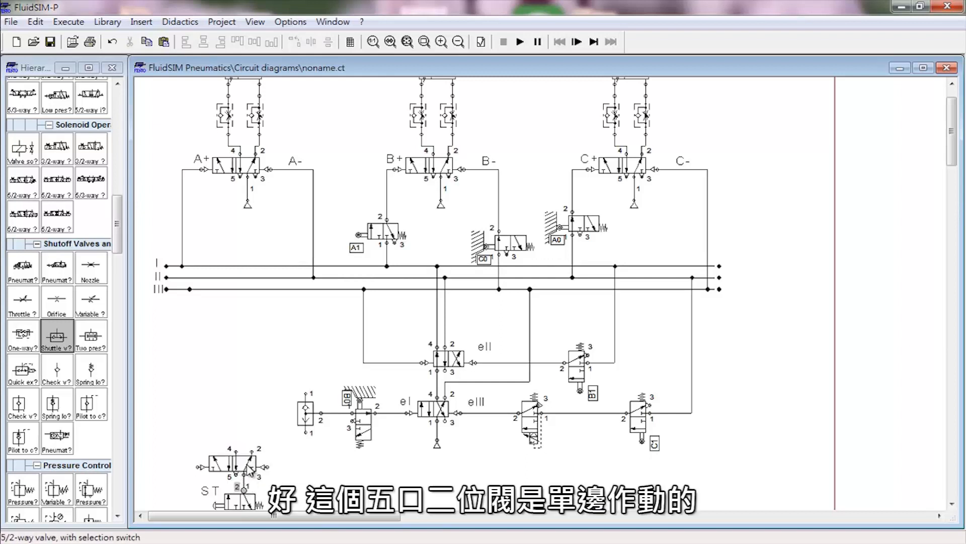
# Step: Configure the copied 5/2-way valve with a detented lever on the left and spring return on the right, removing both pneumatic actuations
pyautogui.doubleClick(250, 468)
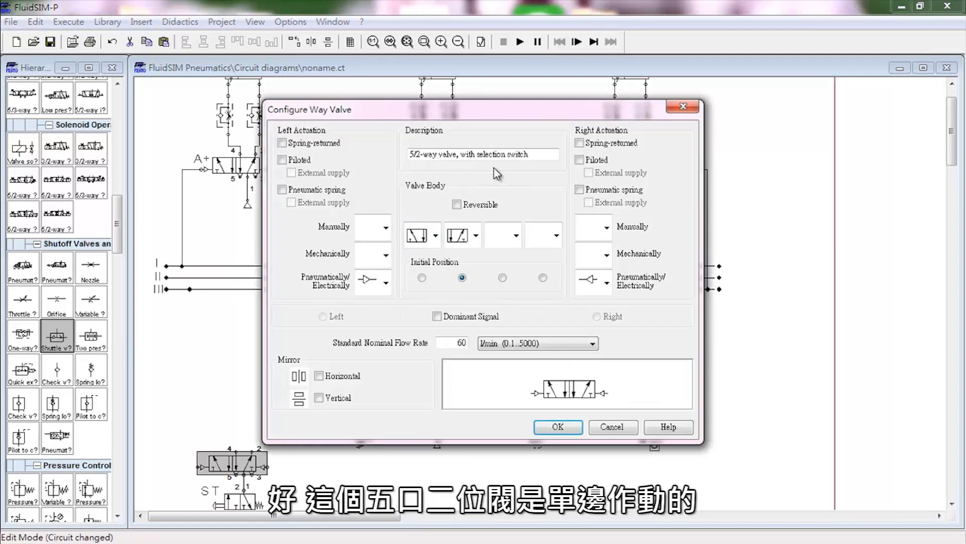
pyautogui.click(577, 145)
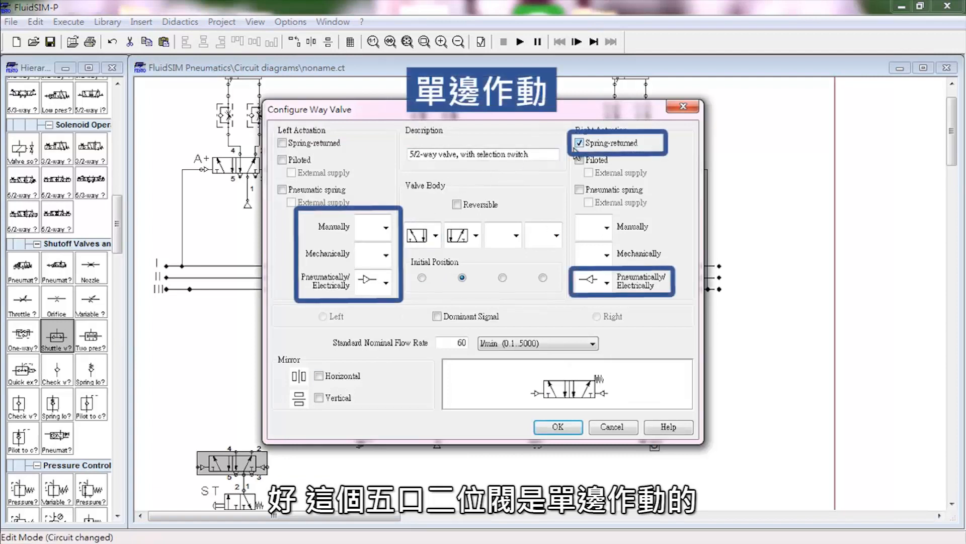
pyautogui.click(585, 287)
pyautogui.click(586, 317)
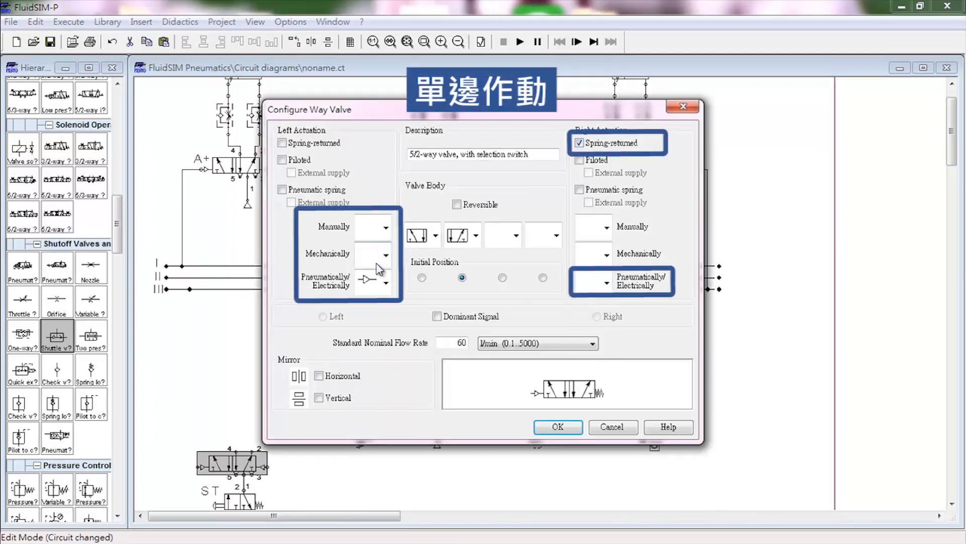
pyautogui.click(370, 285)
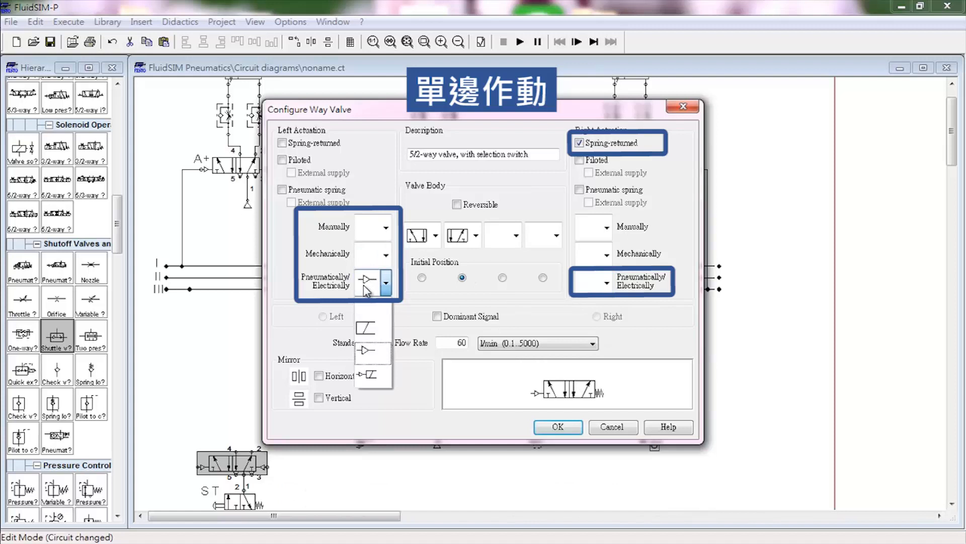
pyautogui.click(366, 316)
pyautogui.click(378, 232)
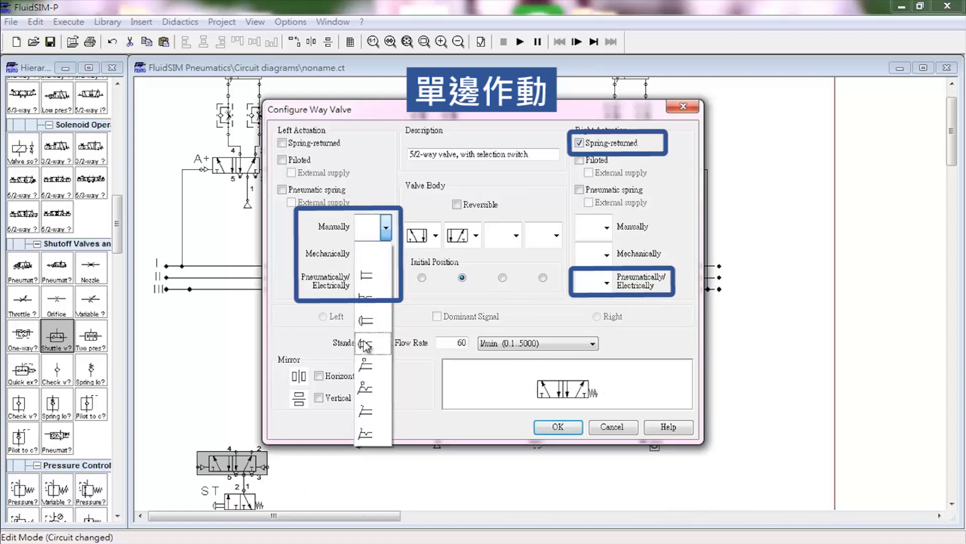
pyautogui.click(366, 387)
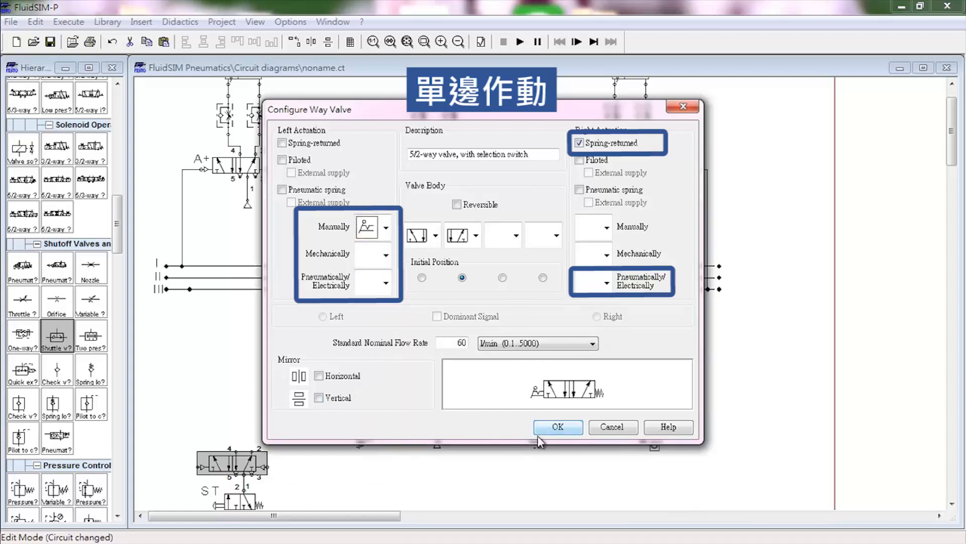
pyautogui.click(558, 426)
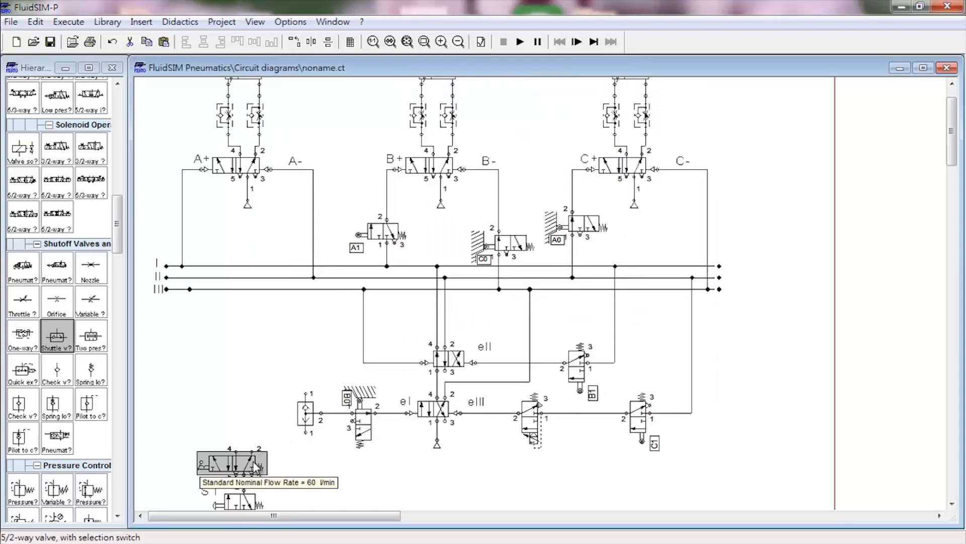
# Step: Connect the lever valve's port 2 to the shuttle valve's lower input, and the ST valve's port 1 to the lowered air supply line under eI
pyautogui.moveTo(252, 451); pyautogui.dragTo(254, 446)
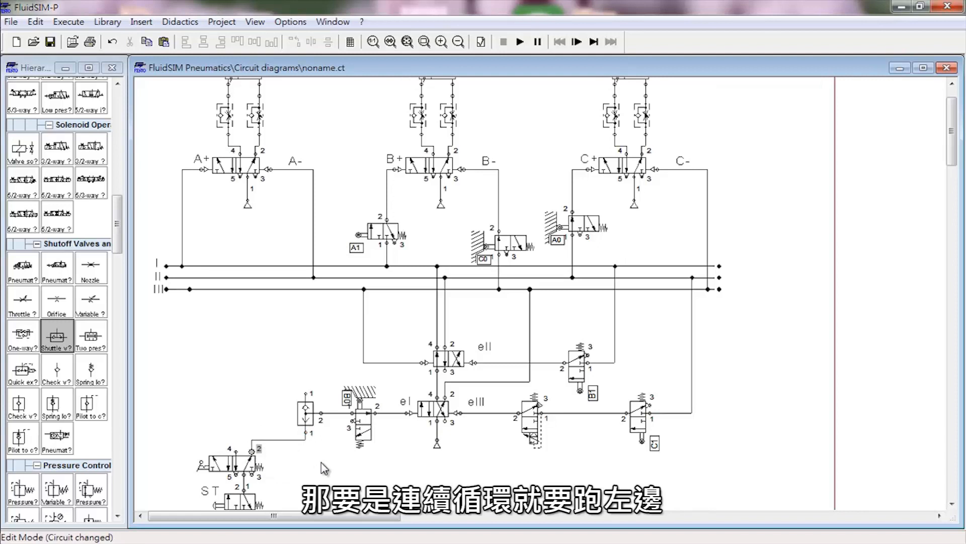
pyautogui.scroll(-2, 291, 459)
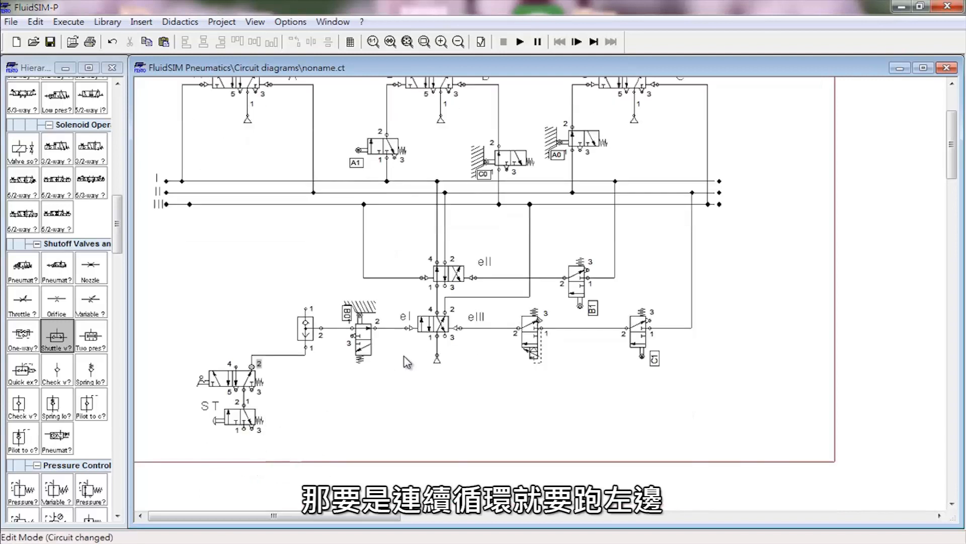
pyautogui.moveTo(439, 368); pyautogui.dragTo(436, 455)
pyautogui.click(244, 436)
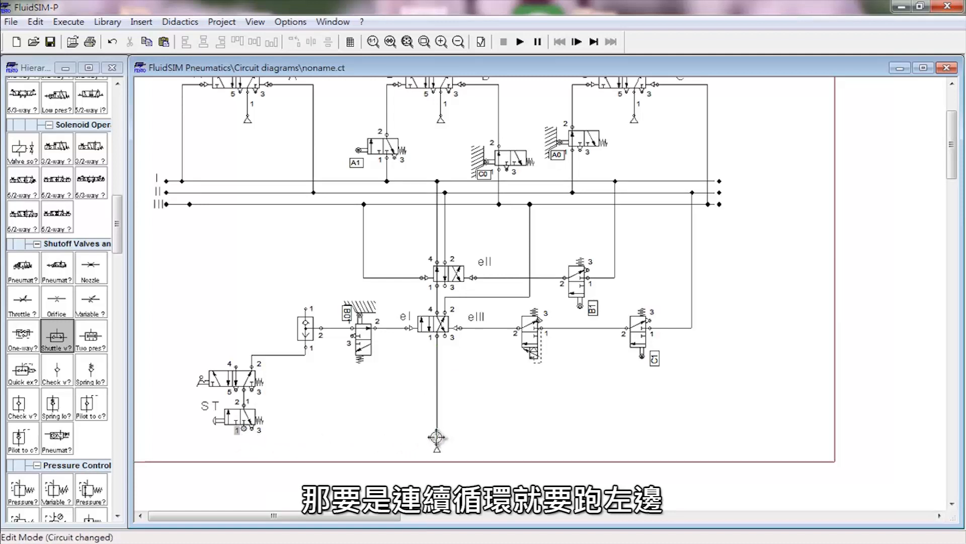
pyautogui.moveTo(437, 436); pyautogui.dragTo(437, 435)
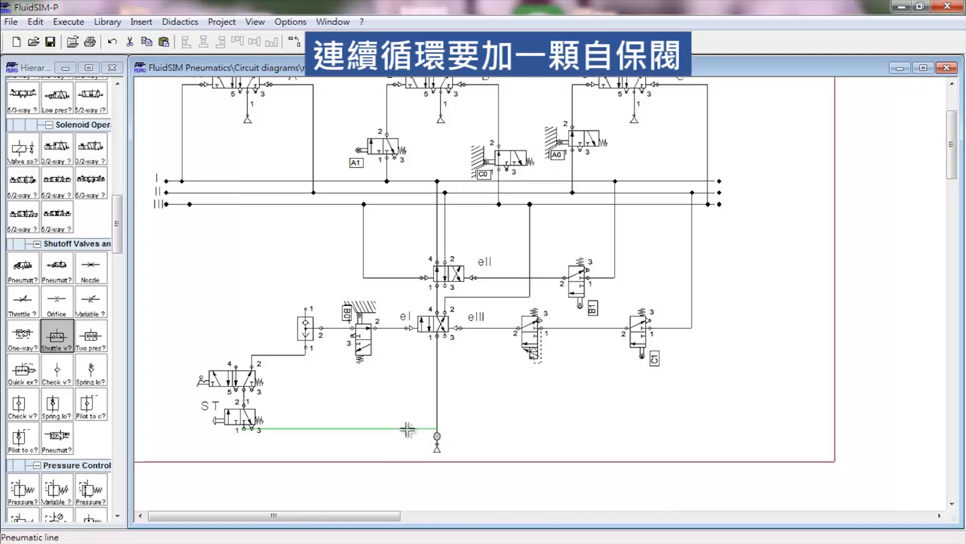
pyautogui.moveTo(409, 439); pyautogui.dragTo(410, 440)
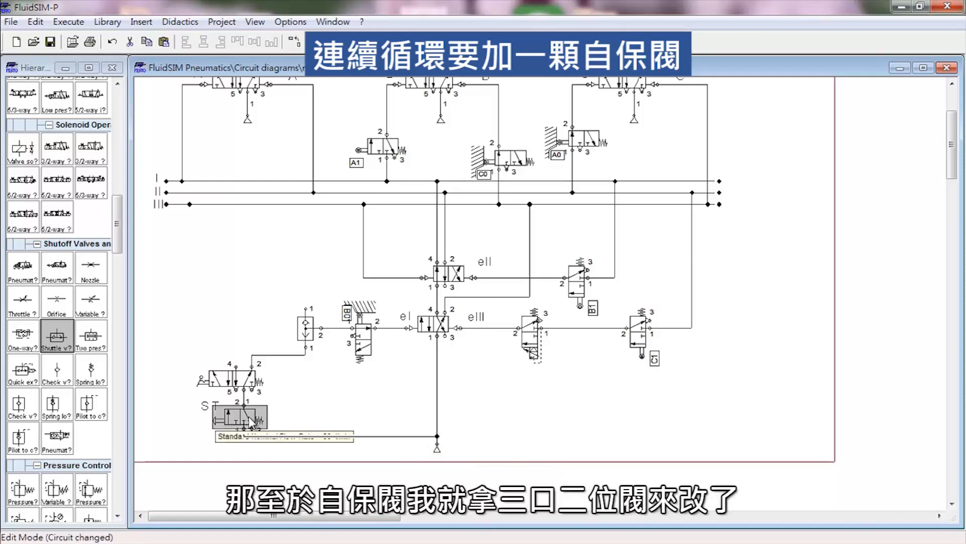
# Step: Copy the ST valve to the left of the shuttle valve, and replace the copy's manual actuation with left pneumatic actuation
pyautogui.moveTo(248, 415); pyautogui.dragTo(258, 313)
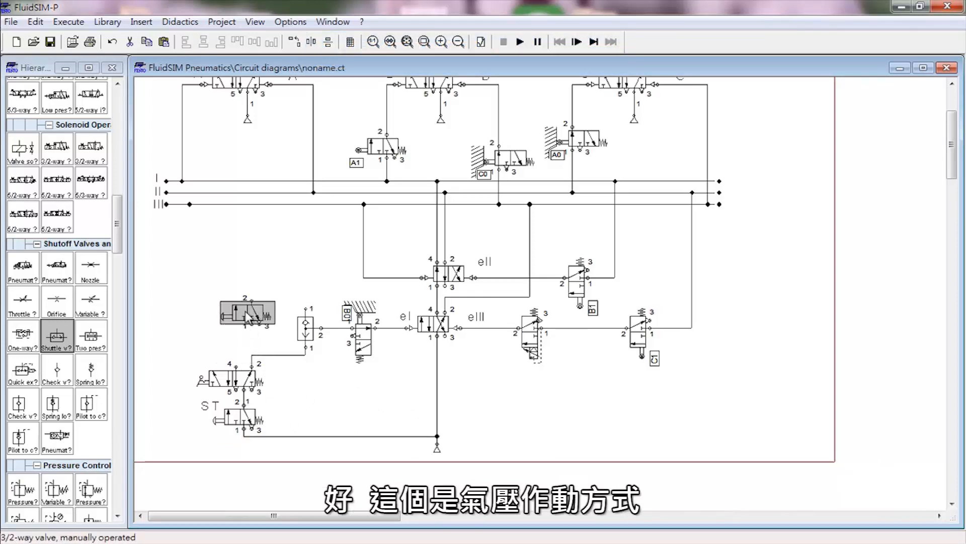
pyautogui.doubleClick(249, 317)
pyautogui.click(377, 230)
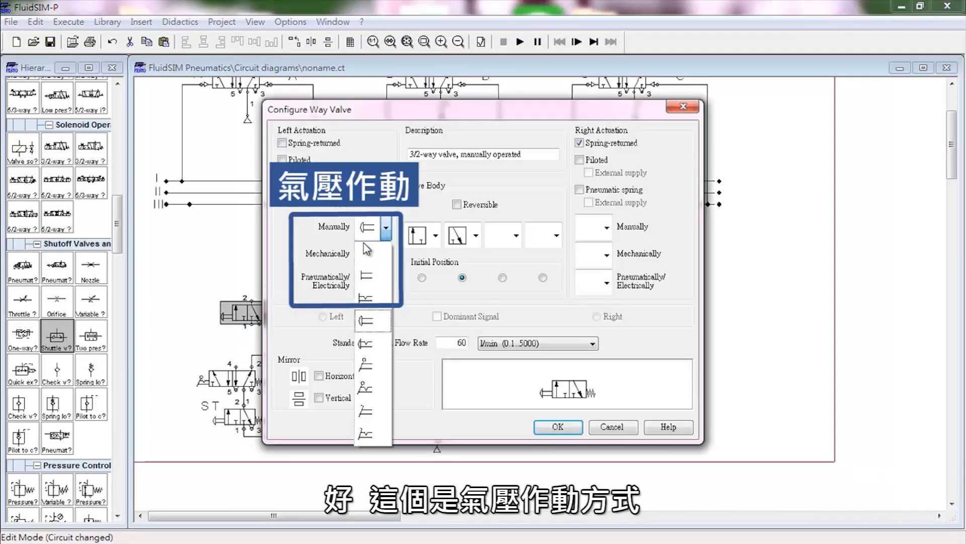
pyautogui.click(365, 259)
pyautogui.click(373, 283)
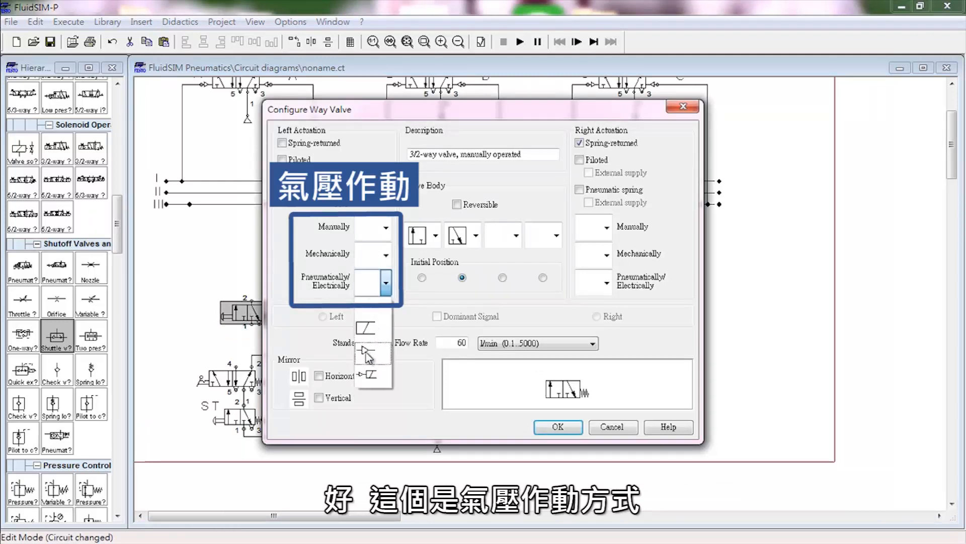
pyautogui.click(371, 326)
pyautogui.click(558, 427)
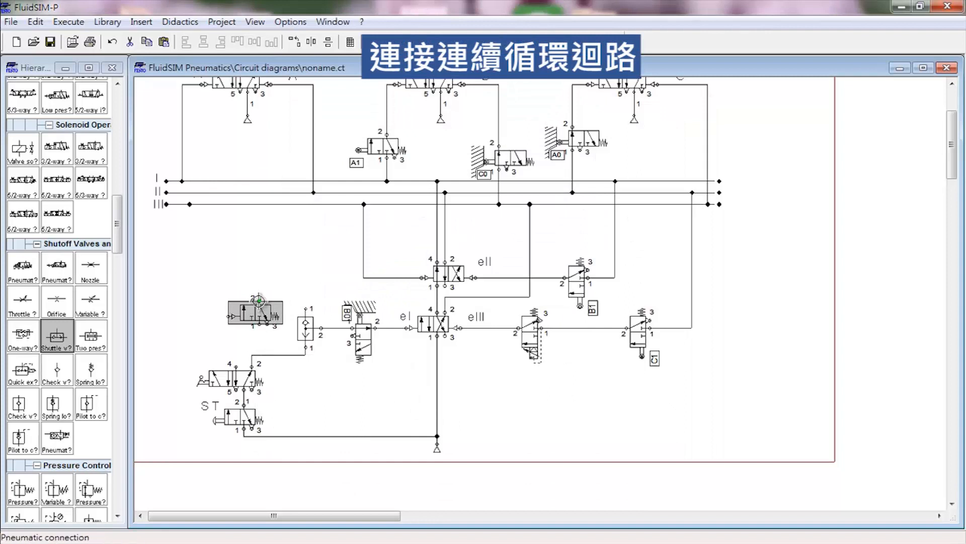
# Step: Connect port 2 of the pneumatically actuated 3/2-way valve to the shuttle valve's upper input
pyautogui.click(284, 264)
pyautogui.moveTo(307, 306); pyautogui.dragTo(259, 300)
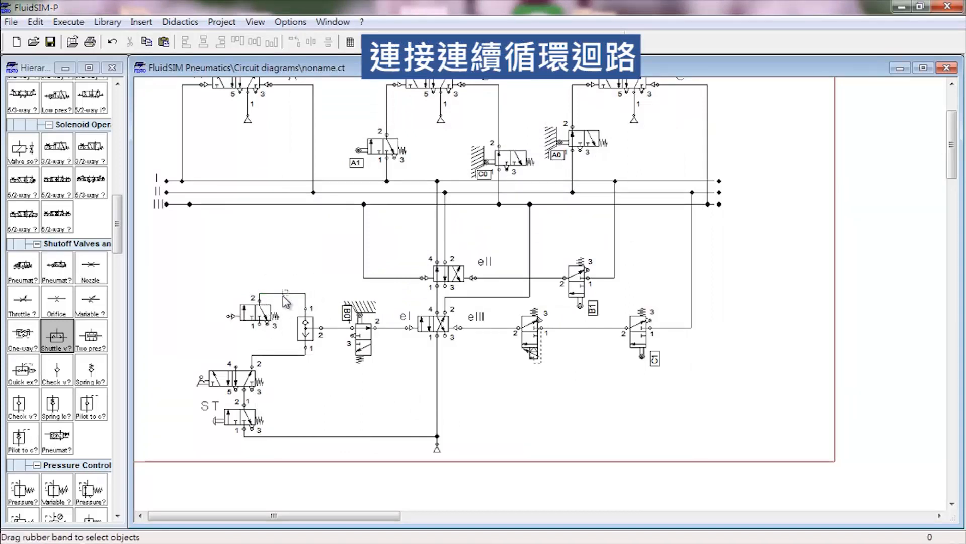